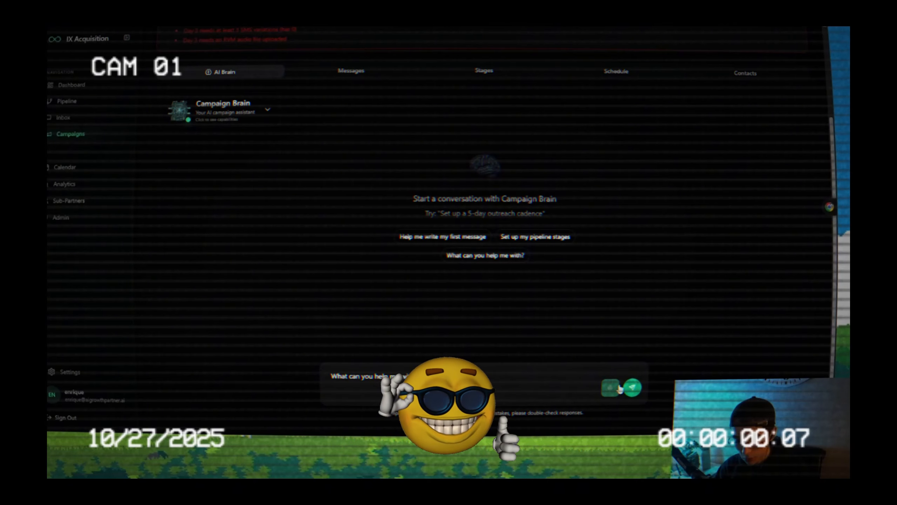
left_click(631, 387)
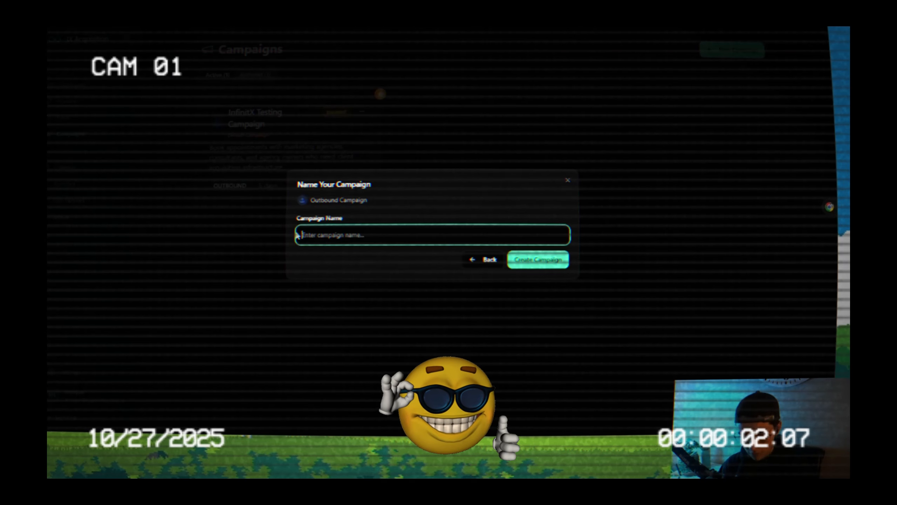
type("Super Sexy Test")
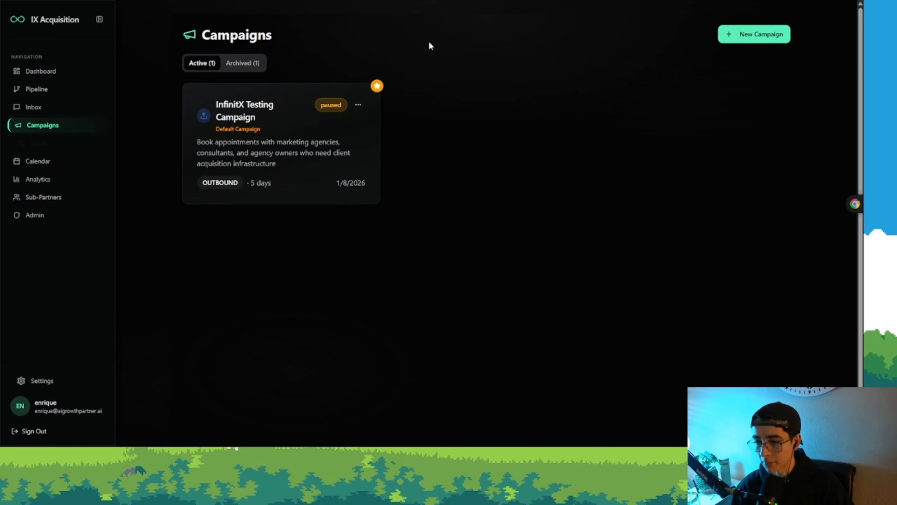
left_click(745, 42)
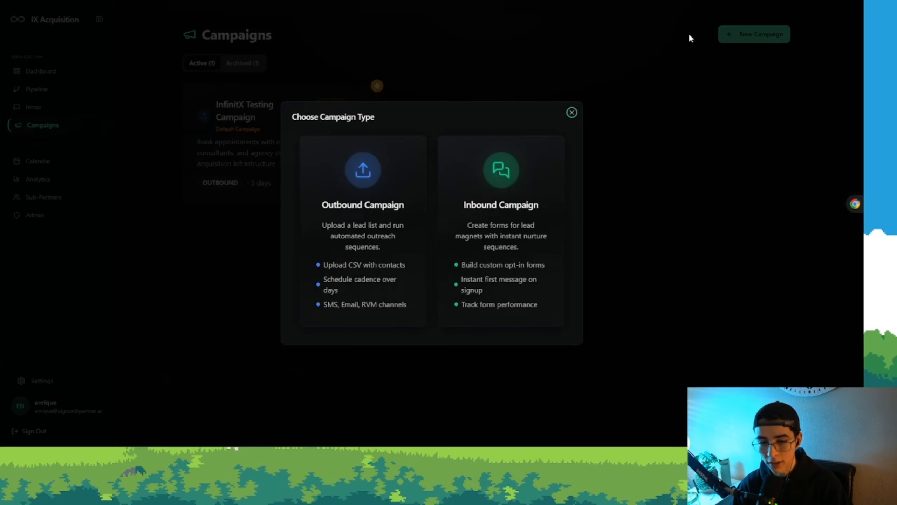
left_click(398, 78)
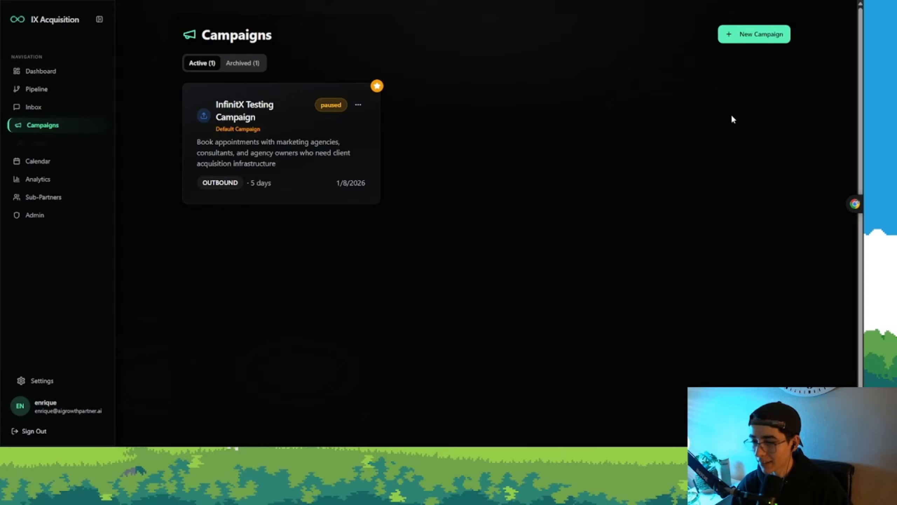
Step: Create an outbound campaign whose name reads "Super Sexy", the account holder's first name, and "Campaign"
left_click(741, 35)
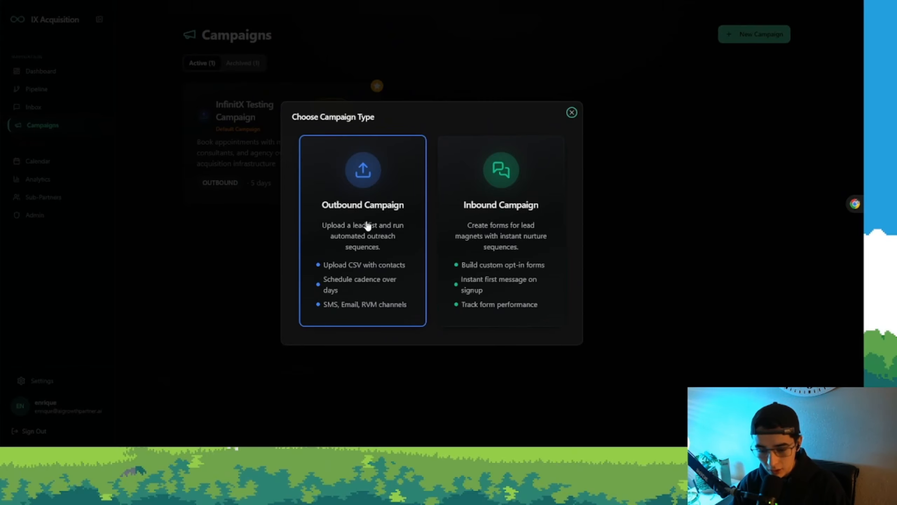
left_click(362, 212)
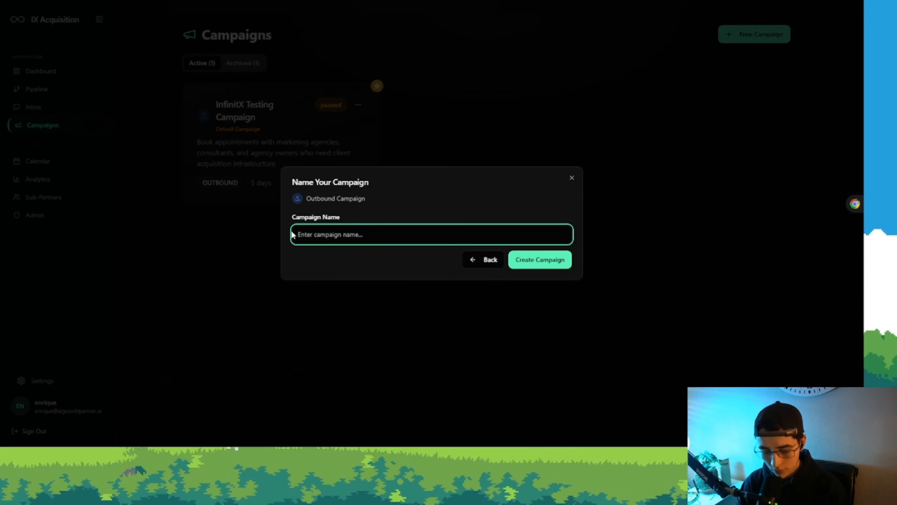
type("Super ")
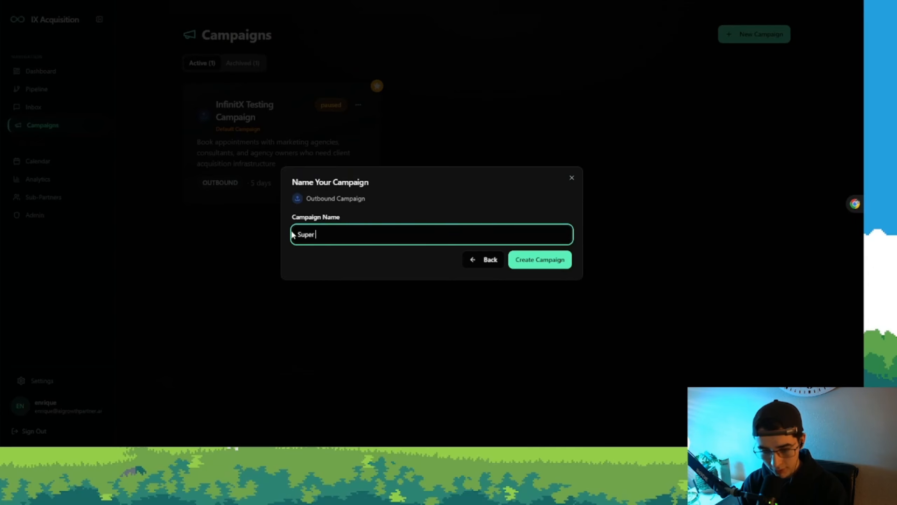
type("Sexy Enrique")
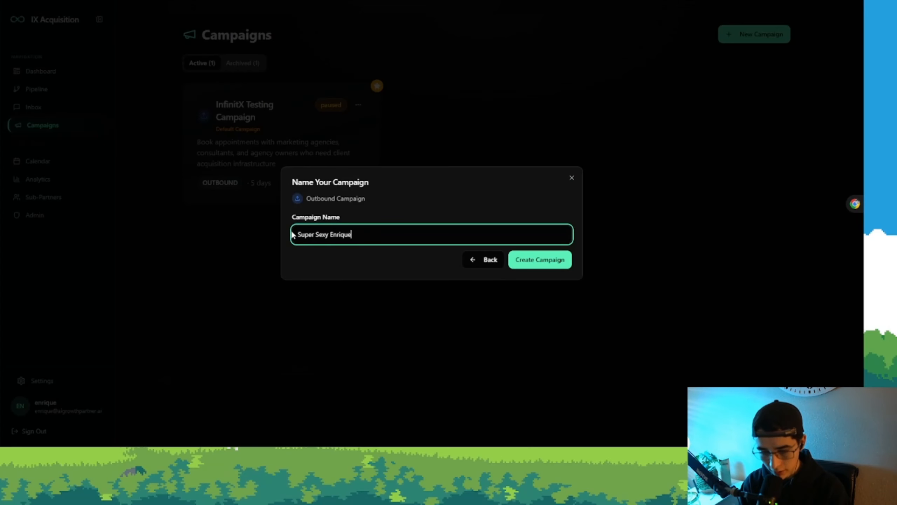
type(" Campaign")
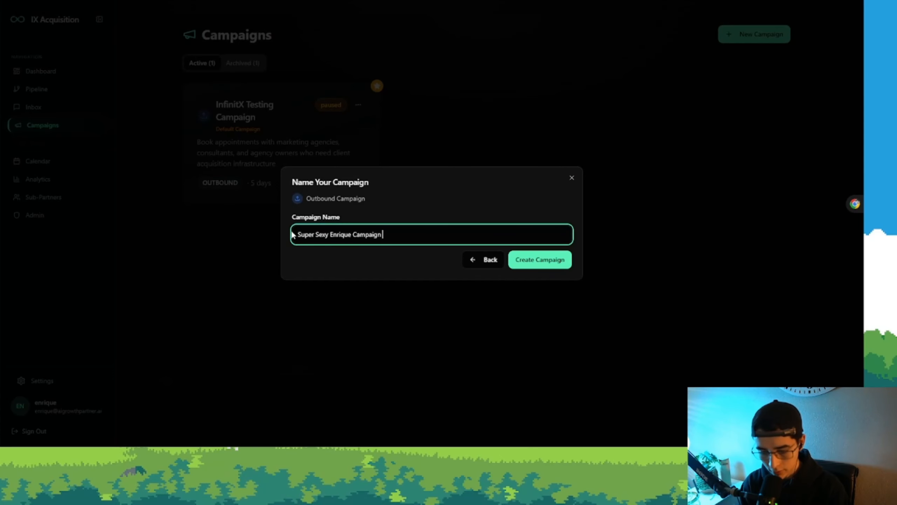
left_click(553, 262)
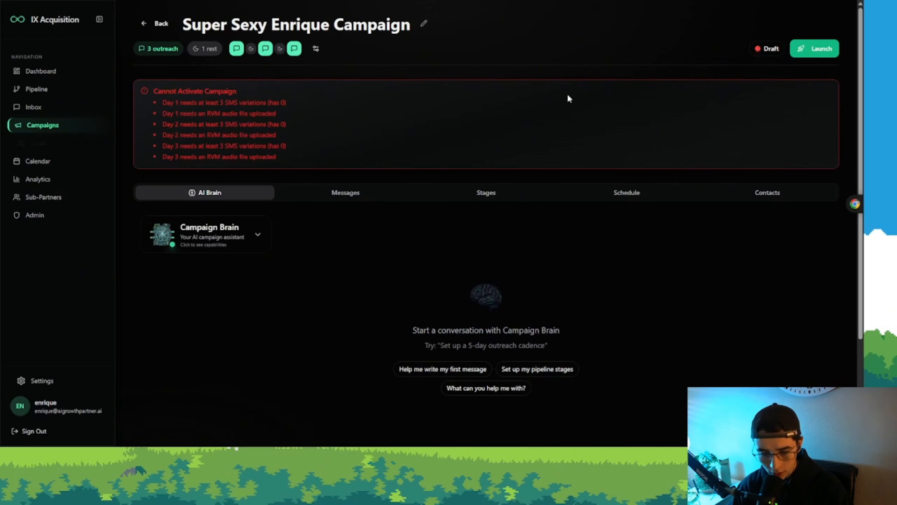
Step: Read the list of SMS and voicemail requirements that must be met before the campaign can be activated
mouse_move(148, 93)
left_mouse_down()
mouse_move(288, 125)
mouse_move(302, 160)
mouse_move(159, 95)
left_mouse_up()
left_click(159, 93)
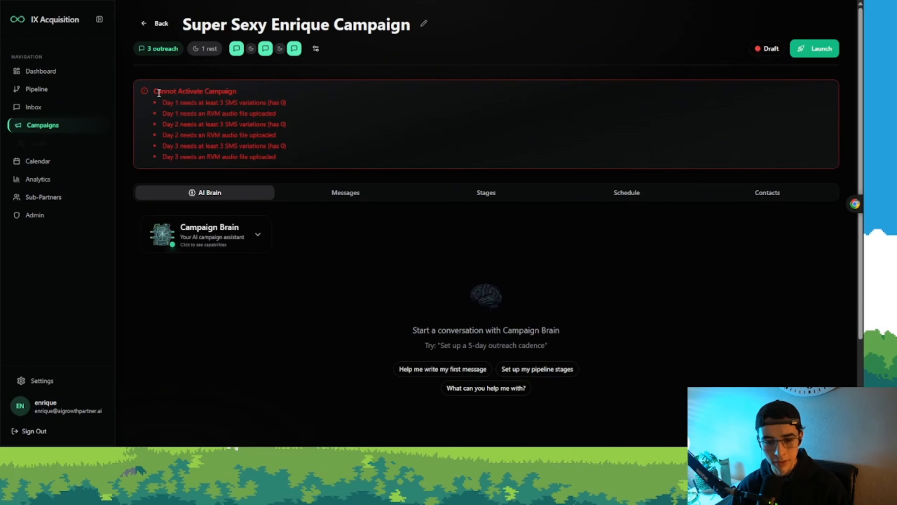
scroll(232, 135, "down", 3)
scroll(230, 138, "up", 3)
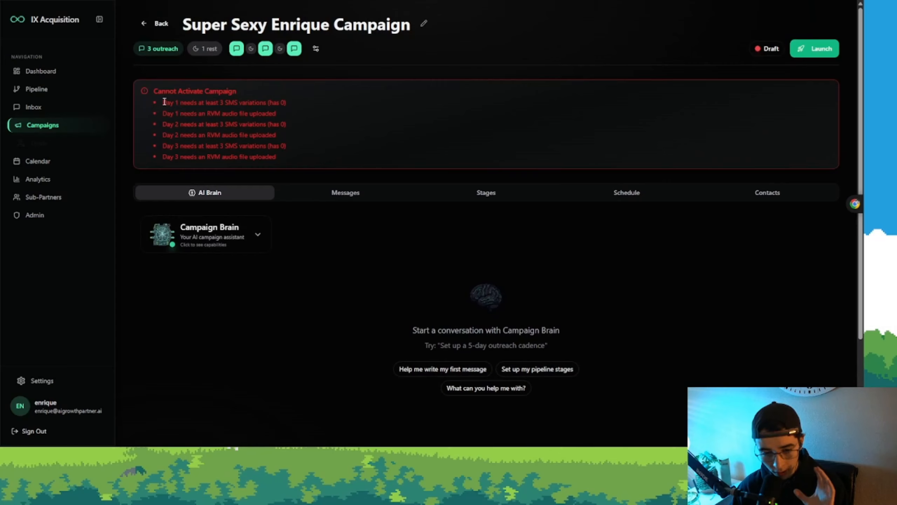
left_click_drag(162, 101, 280, 156)
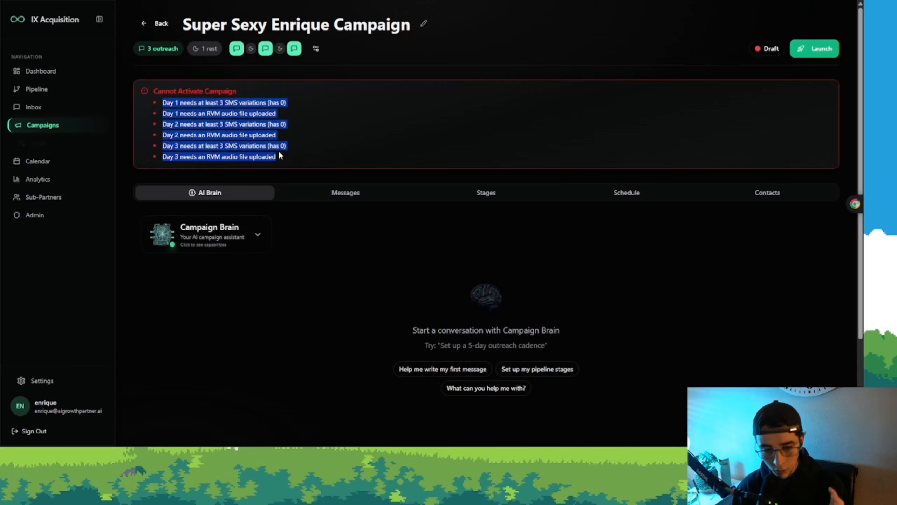
Step: Look through the campaign's message types, pipeline stages, outreach schedule and contact upload settings
left_click(310, 195)
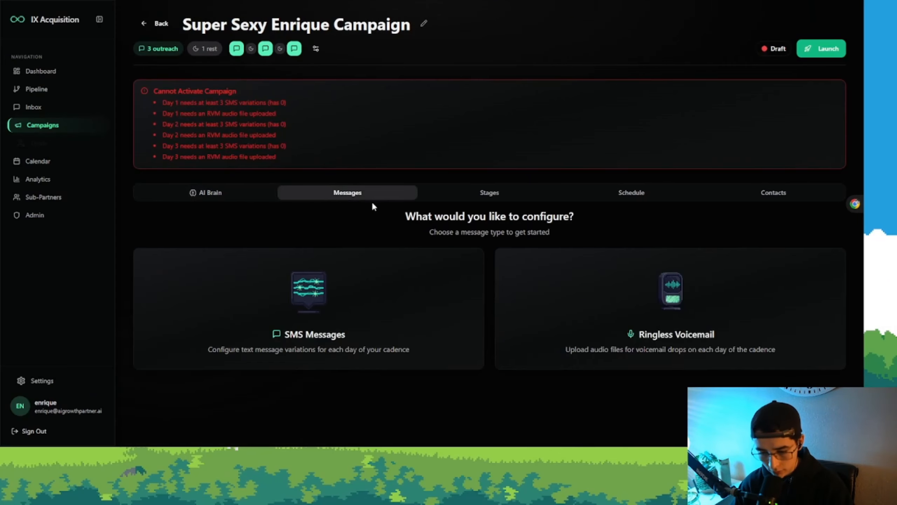
left_click(477, 198)
scroll(555, 204, "down", 3)
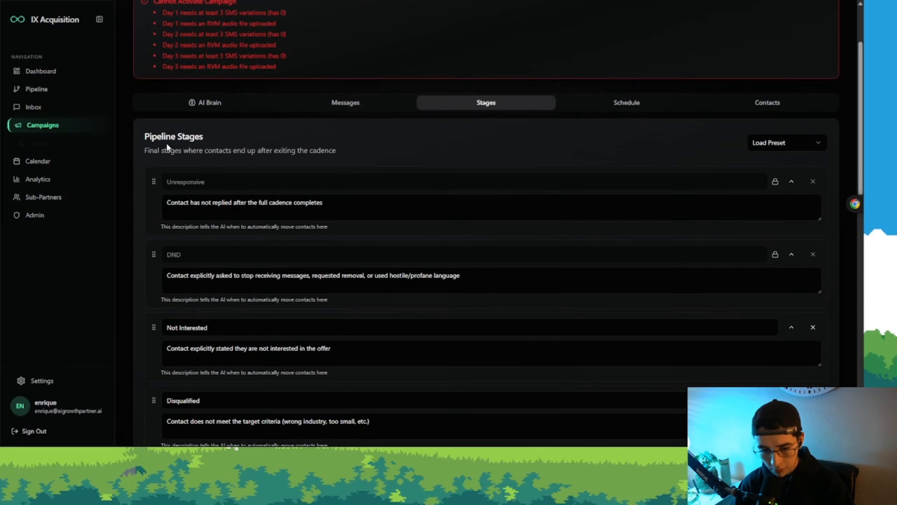
left_click(630, 106)
scroll(448, 217, "down", 2)
scroll(447, 213, "down", 3)
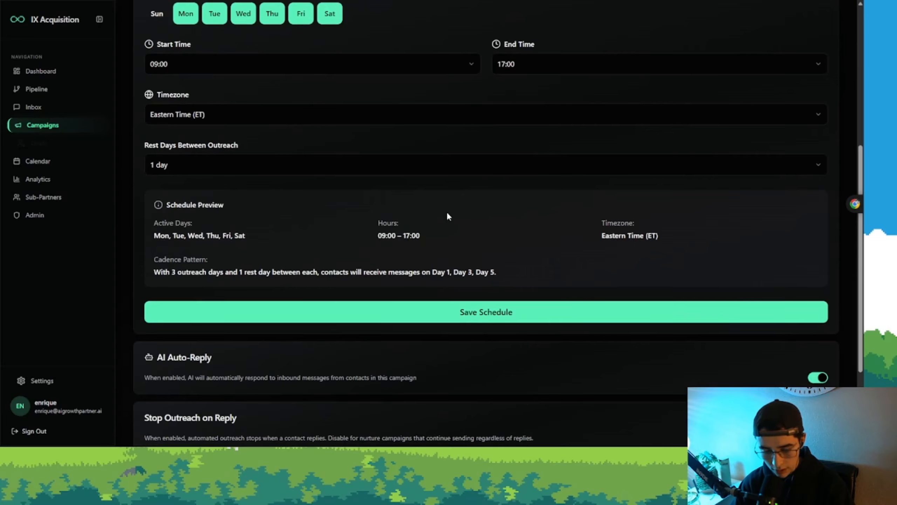
scroll(446, 210, "up", 4)
left_click(767, 60)
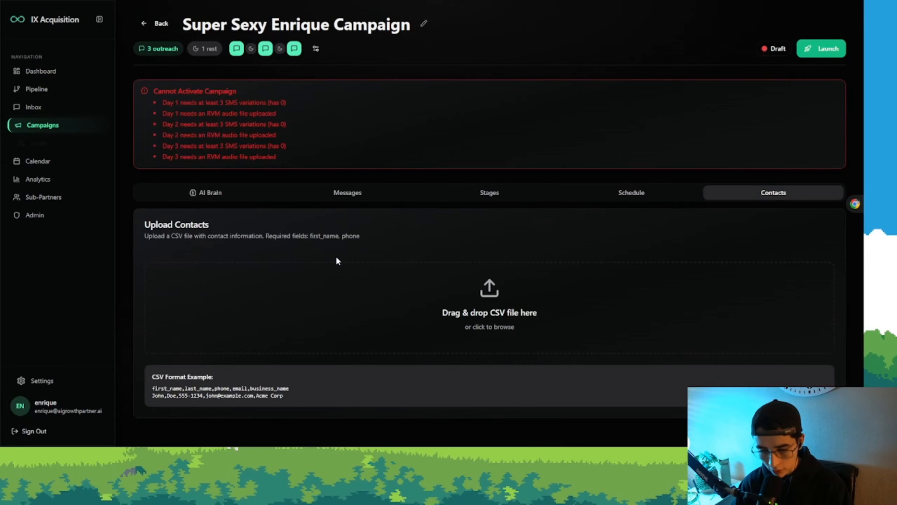
left_click(649, 198)
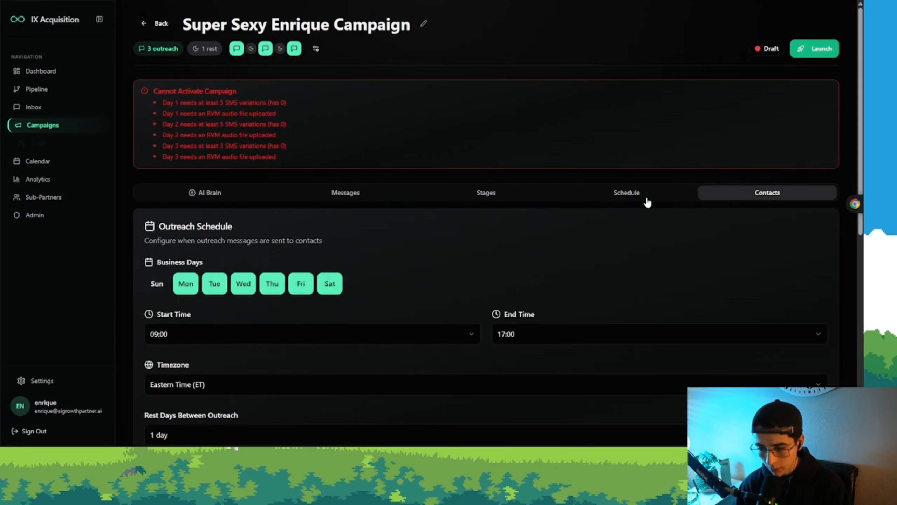
left_click(450, 197)
left_click(365, 200)
left_click(767, 194)
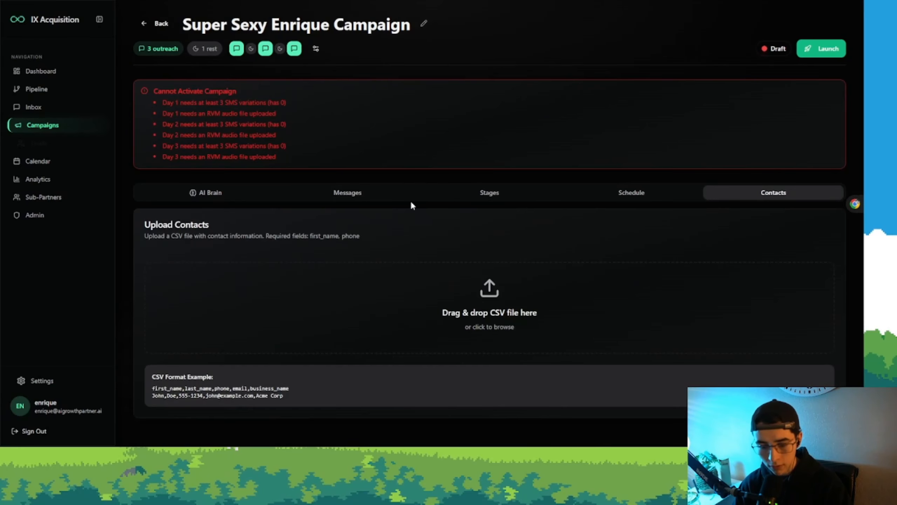
Step: Go to the AI Brain section and look over the Campaign Brain chat area and its suggested prompts
left_click(226, 197)
scroll(307, 207, "down", 1)
scroll(307, 208, "down", 3)
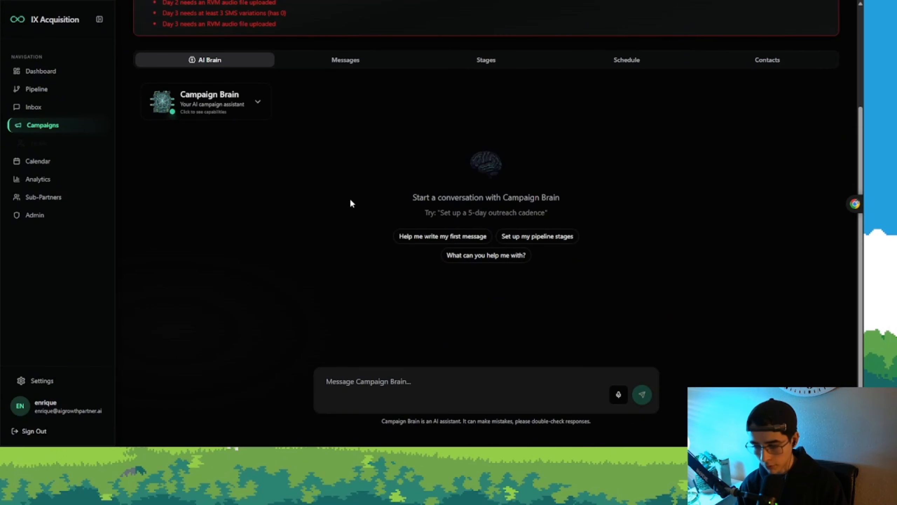
scroll(491, 156, "up", 2)
scroll(494, 159, "down", 2)
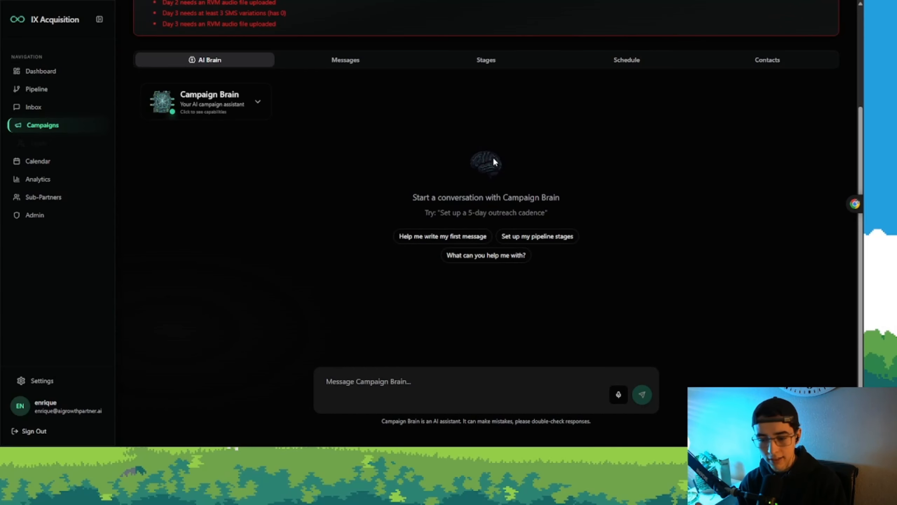
scroll(508, 171, "up", 3)
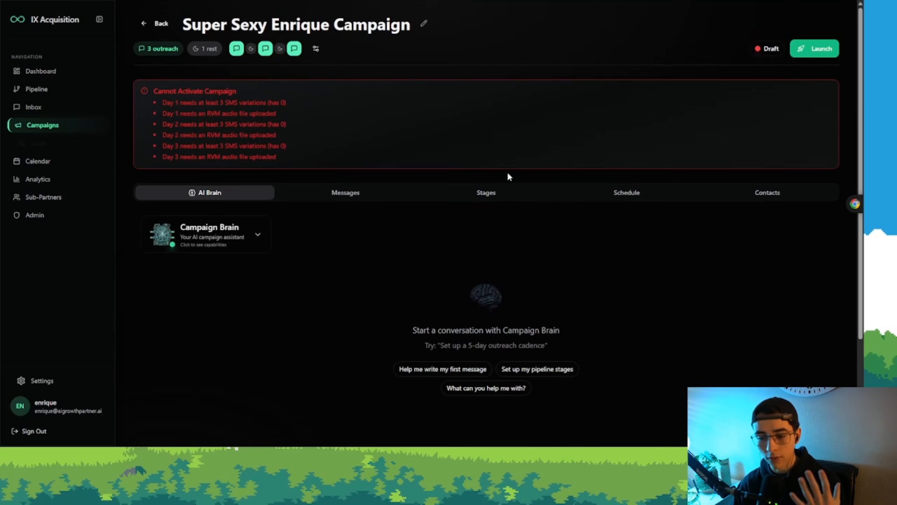
scroll(505, 170, "down", 2)
scroll(463, 195, "down", 1)
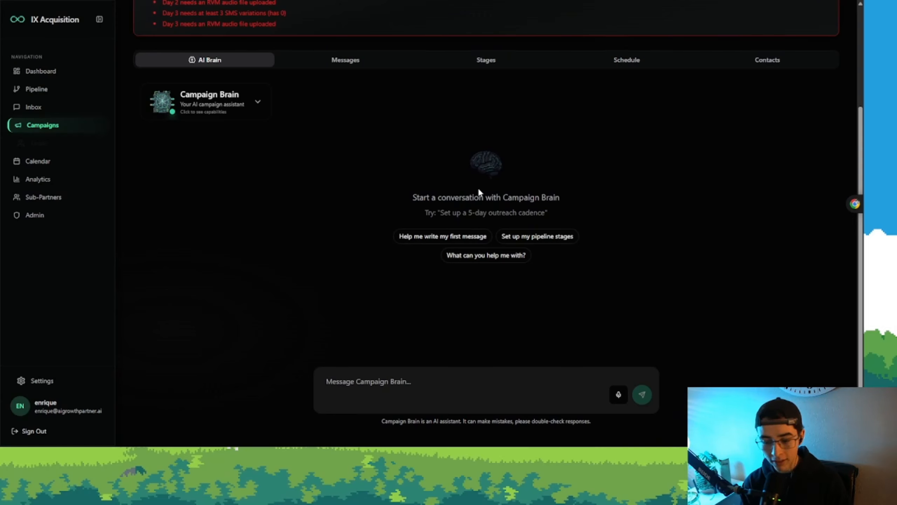
Step: Expand Campaign Brain's capabilities list, read through what the assistant can do, and collapse it again
left_click(247, 100)
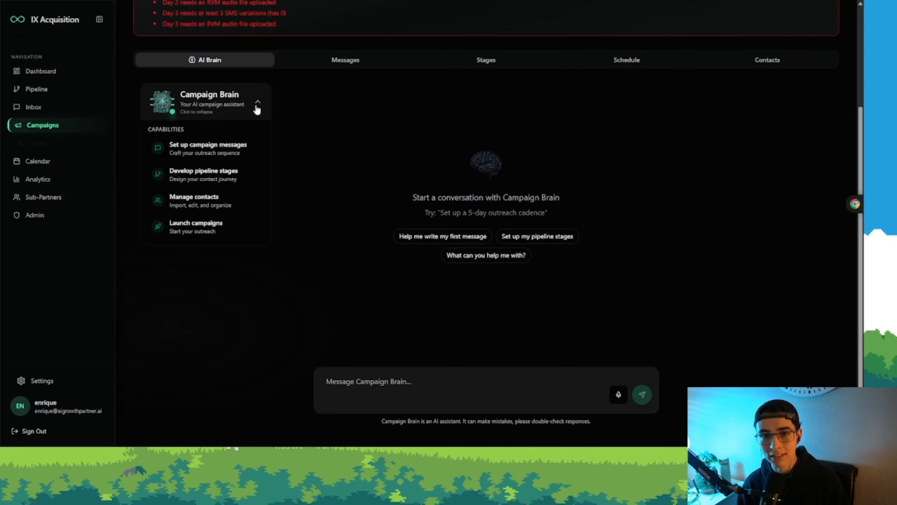
scroll(383, 113, "up", 4)
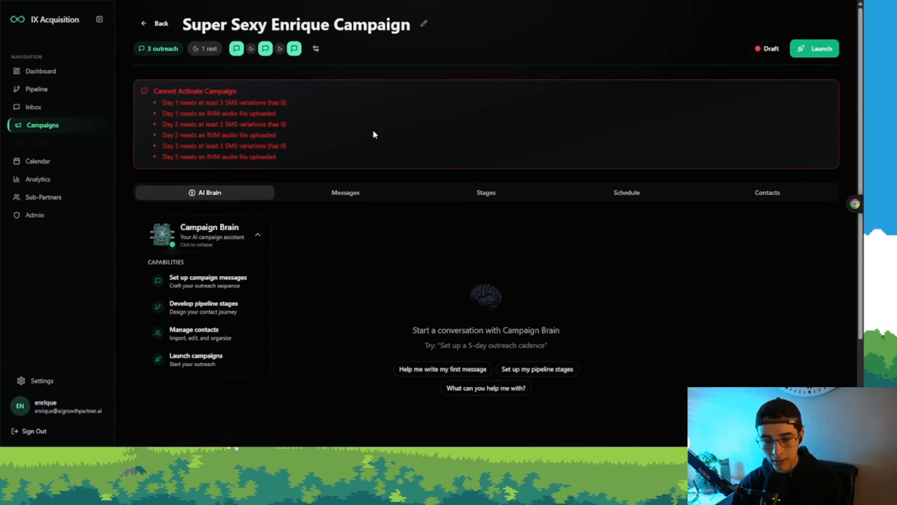
scroll(372, 134, "down", 3)
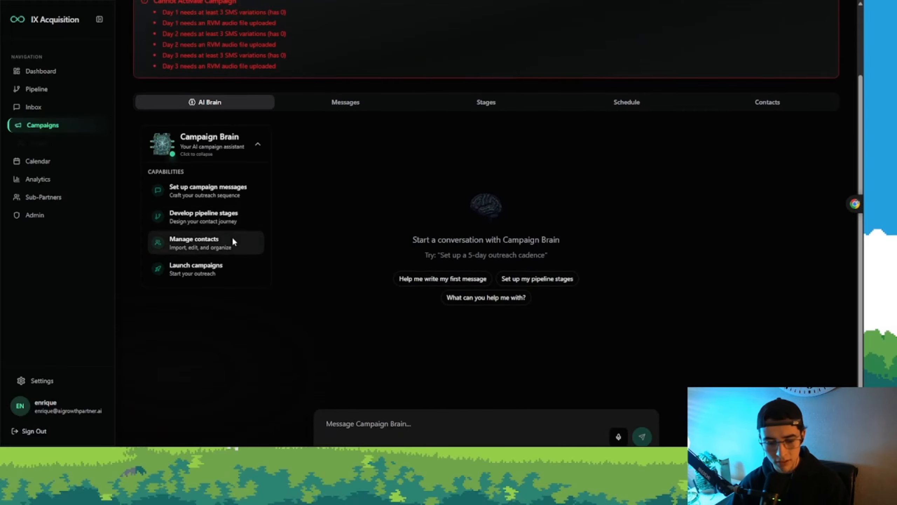
scroll(231, 236, "down", 1)
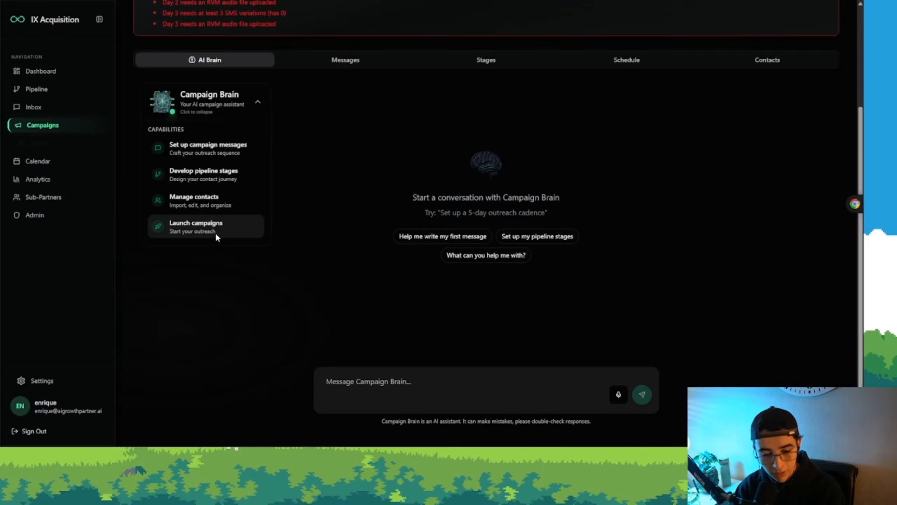
left_click(259, 121)
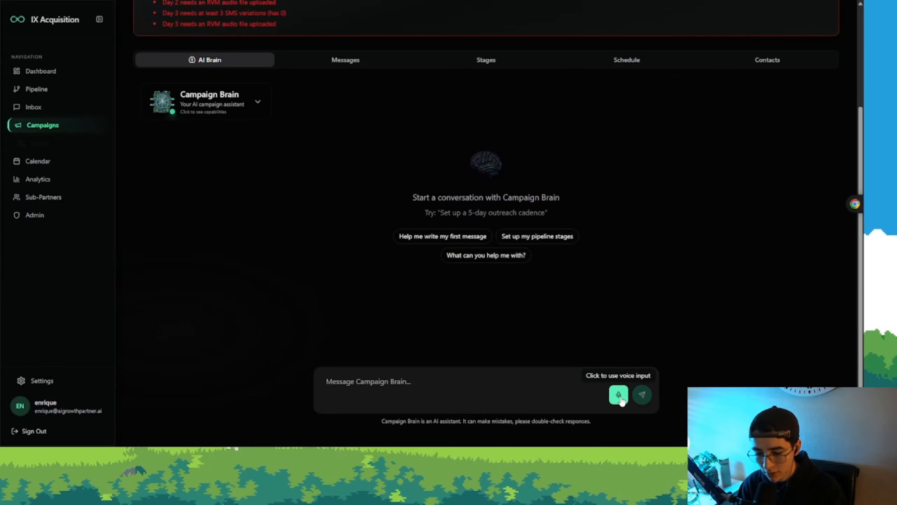
Step: Ask Campaign Brain "What can you help me with?" and answer its first question: agent Sophia, sales representative, business clientmagnet AI
left_click(486, 255)
left_click(642, 394)
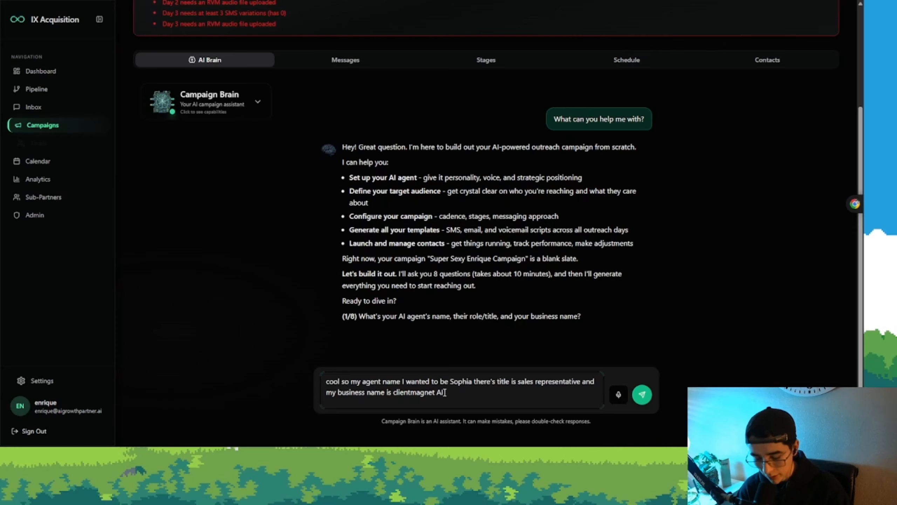
key("Return")
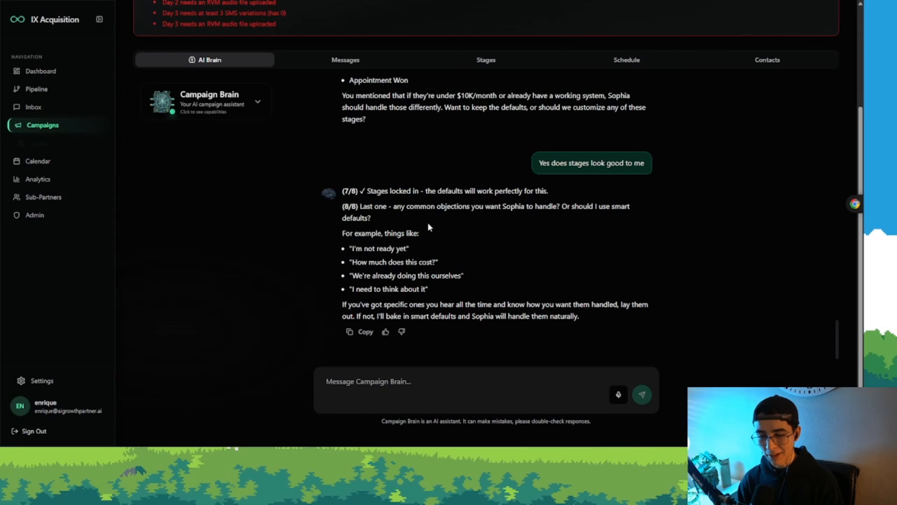
Step: Go back through the Campaign Brain conversation to the opening setup questions and look over the first answers given
scroll(508, 254, "up", 8)
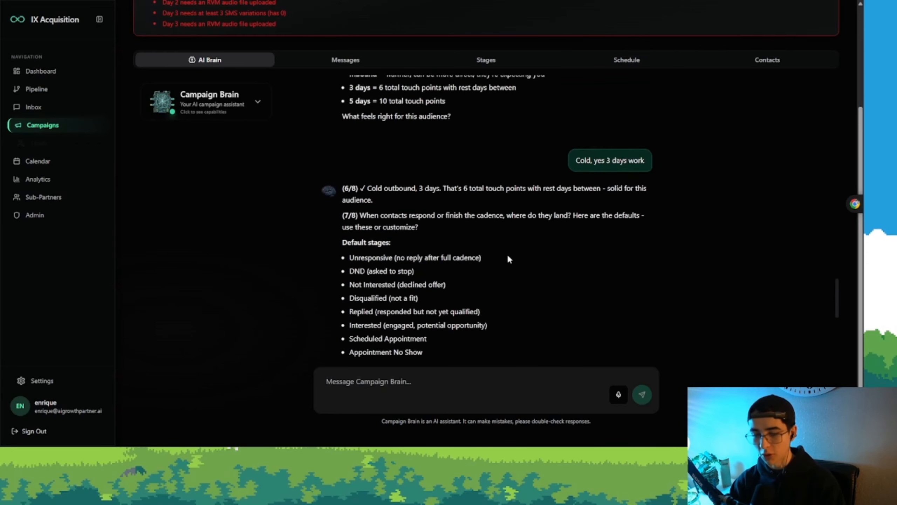
scroll(508, 254, "up", 10)
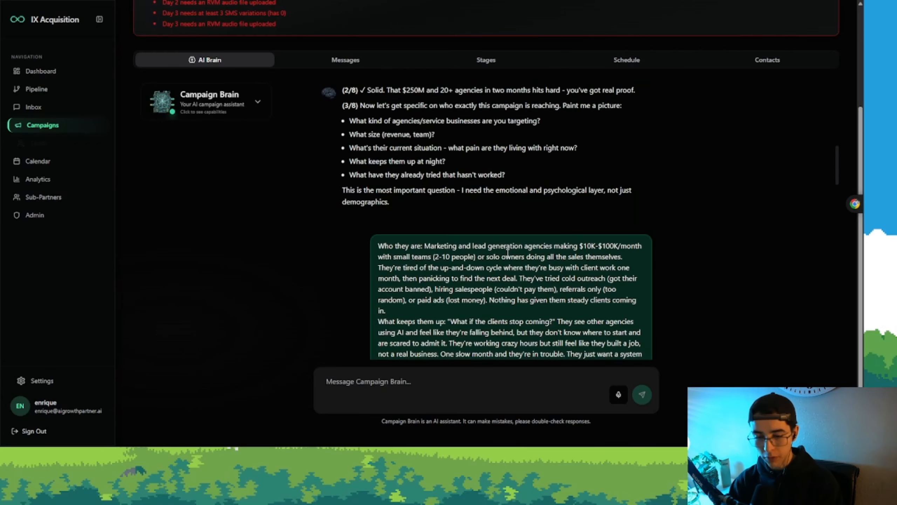
scroll(507, 253, "up", 5)
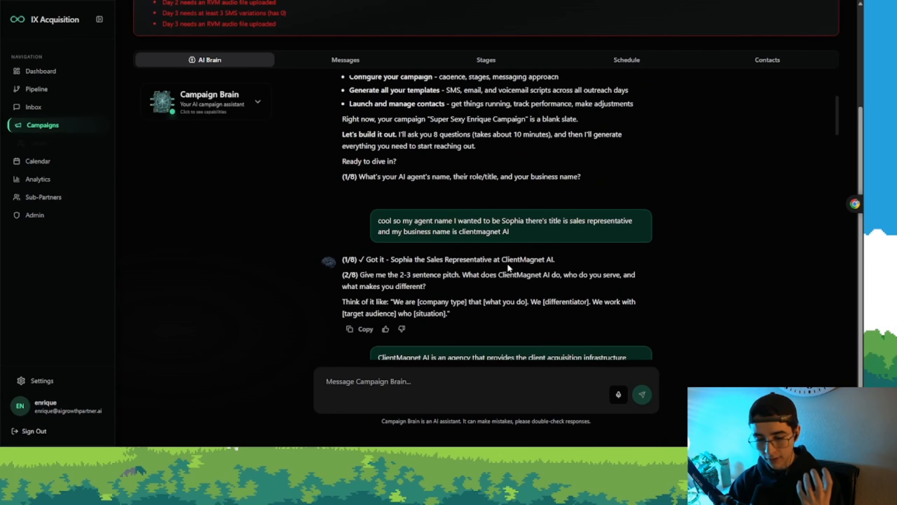
scroll(507, 262, "down", 6)
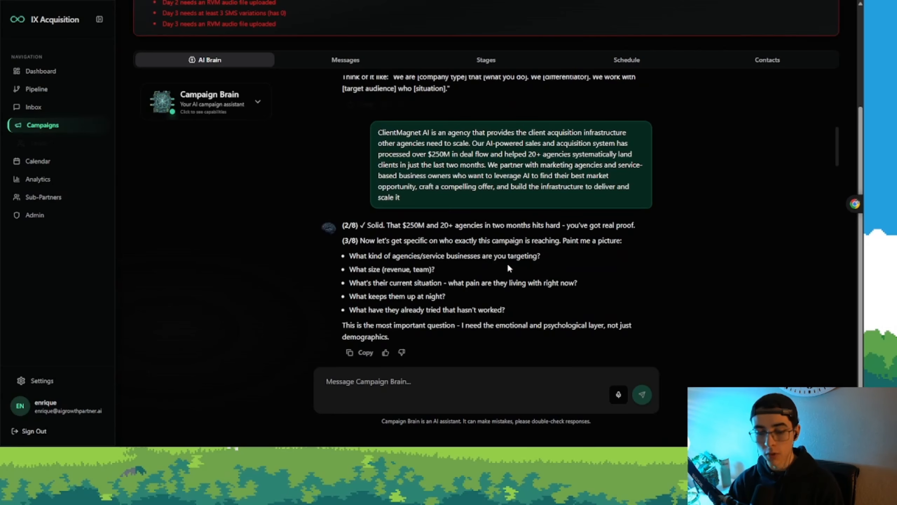
scroll(508, 266, "down", 2)
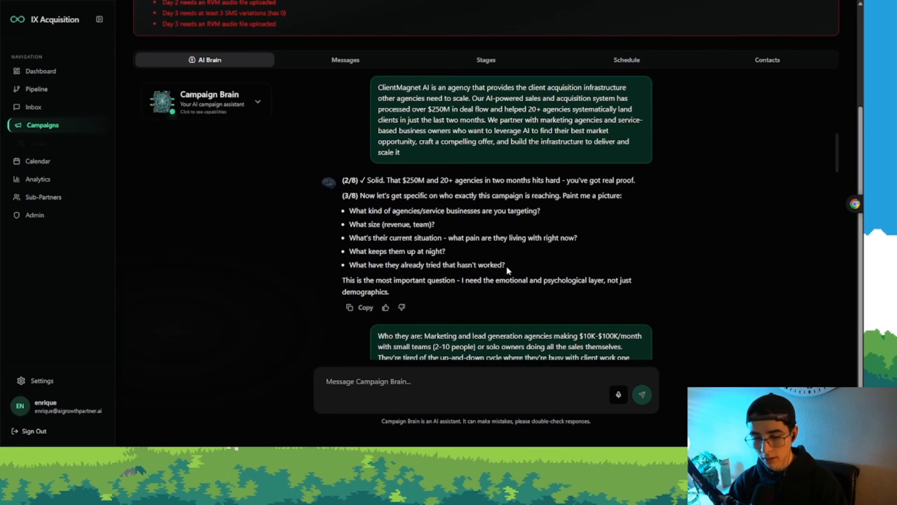
scroll(508, 268, "up", 4)
scroll(507, 268, "up", 2)
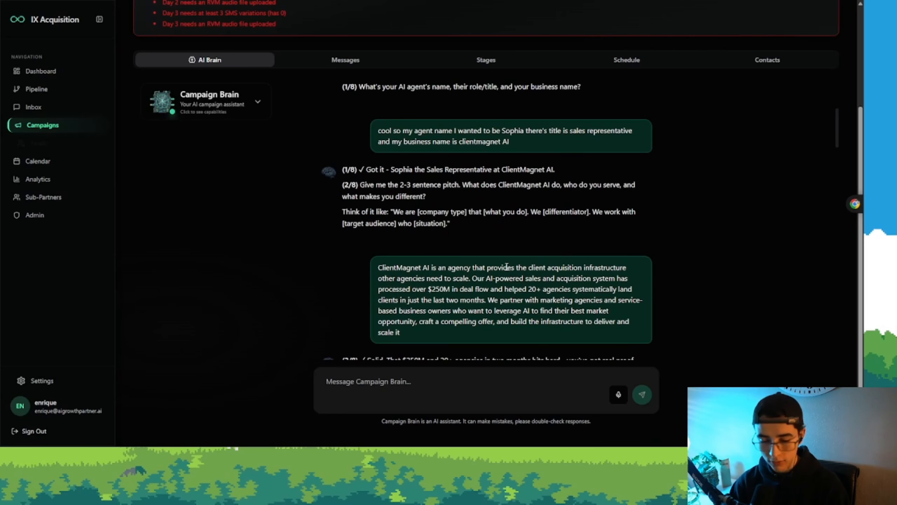
scroll(504, 267, "up", 2)
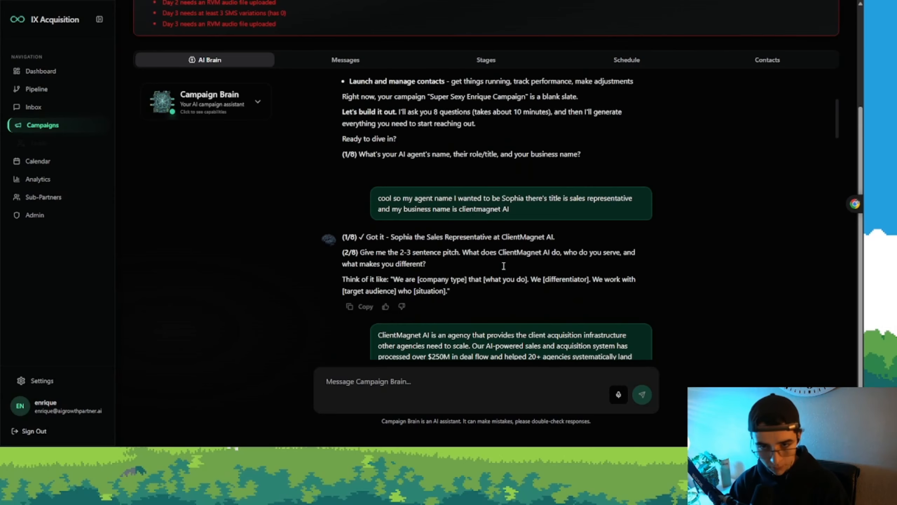
scroll(504, 269, "down", 1)
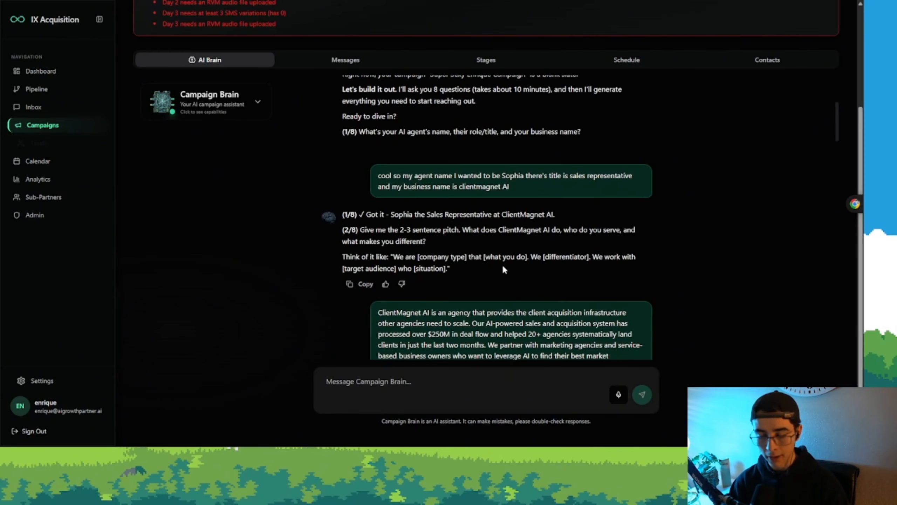
scroll(503, 268, "down", 1)
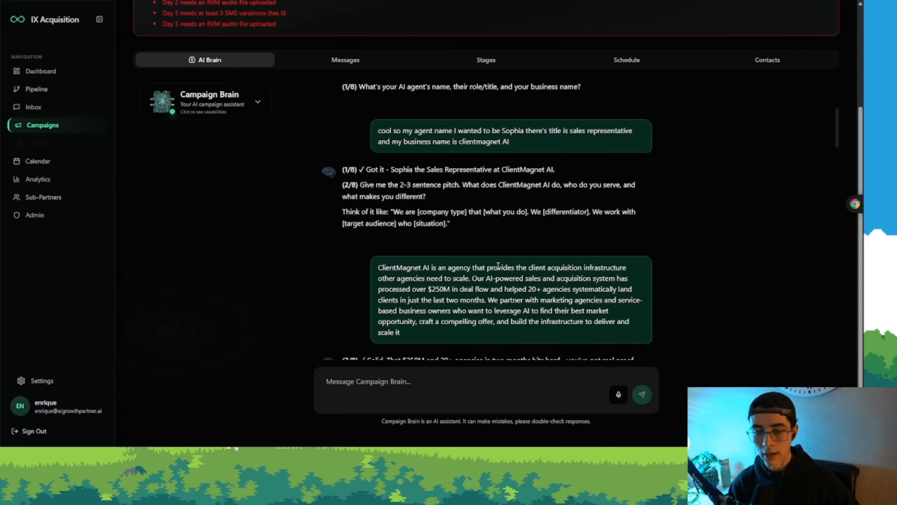
Step: Reread the first setup question and the submitted answer with the agent's name, title and business name
scroll(515, 228, "down", 5)
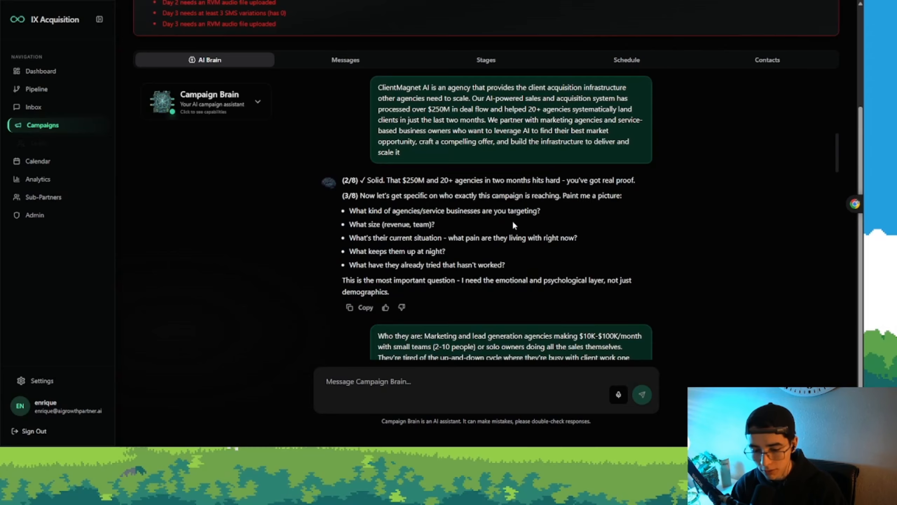
scroll(512, 222, "up", 1)
scroll(495, 224, "up", 5)
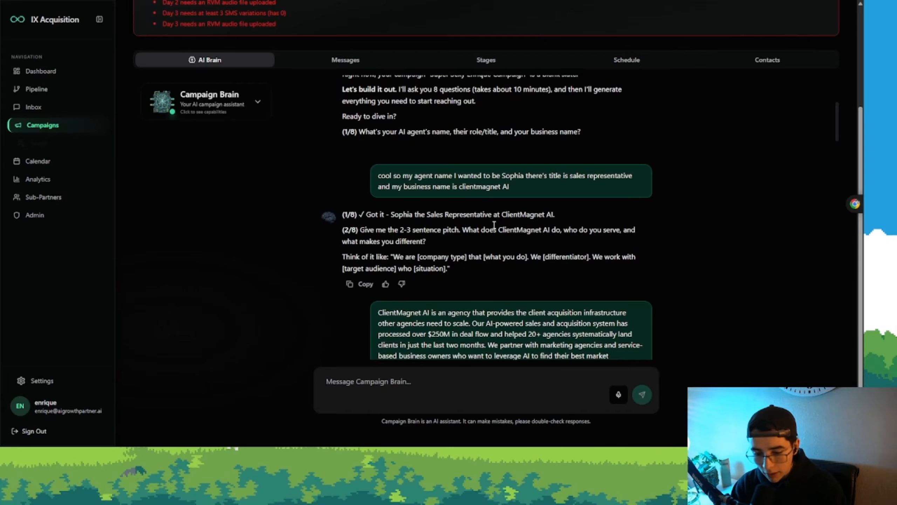
scroll(494, 225, "up", 2)
scroll(494, 225, "down", 2)
left_click_drag(511, 186, 368, 172)
left_click(368, 173)
Step: Review the second setup question on the business pitch, its suggested sentence template and the submitted ClientMagnet AI answer
scroll(368, 173, "down", 2)
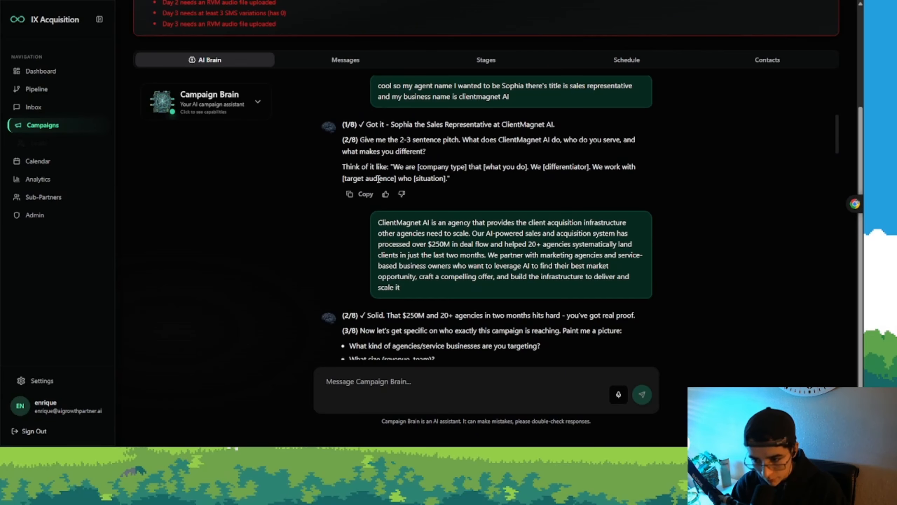
scroll(378, 179, "down", 4)
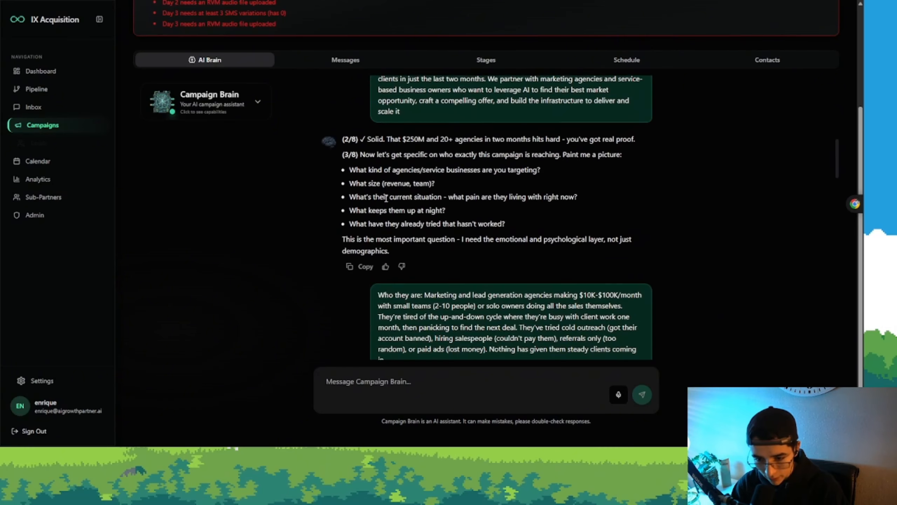
scroll(380, 177, "up", 2)
scroll(407, 177, "up", 2)
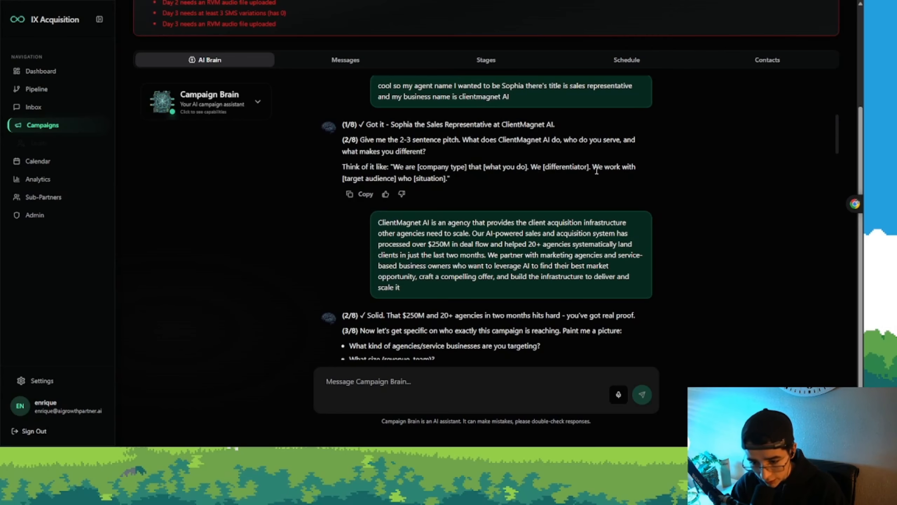
scroll(423, 201, "down", 3)
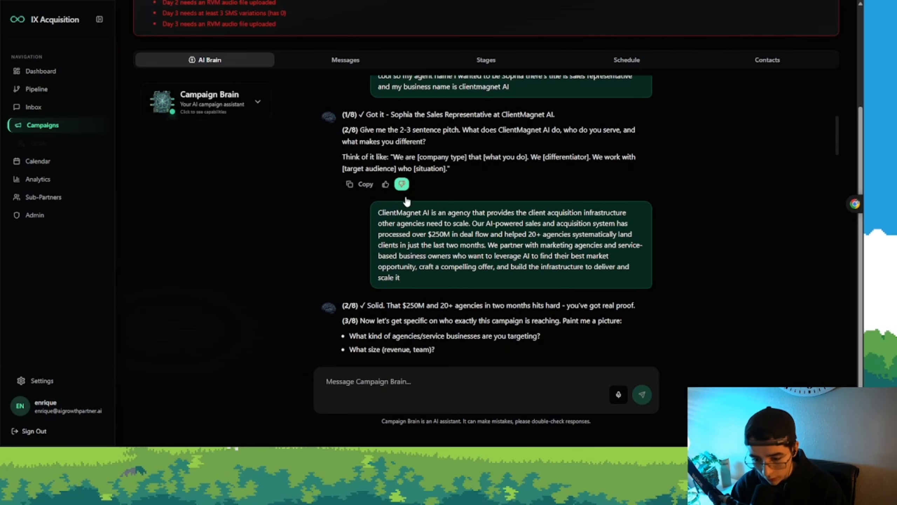
scroll(424, 200, "up", 3)
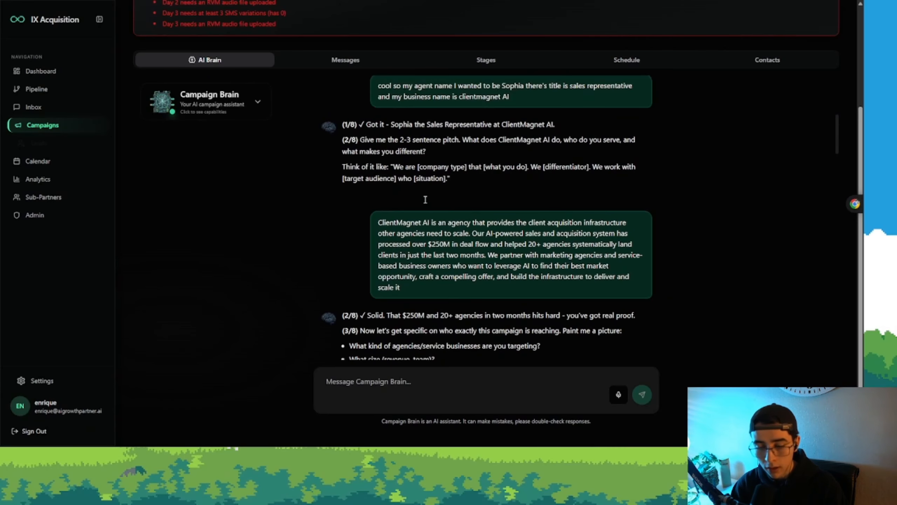
scroll(420, 199, "down", 3)
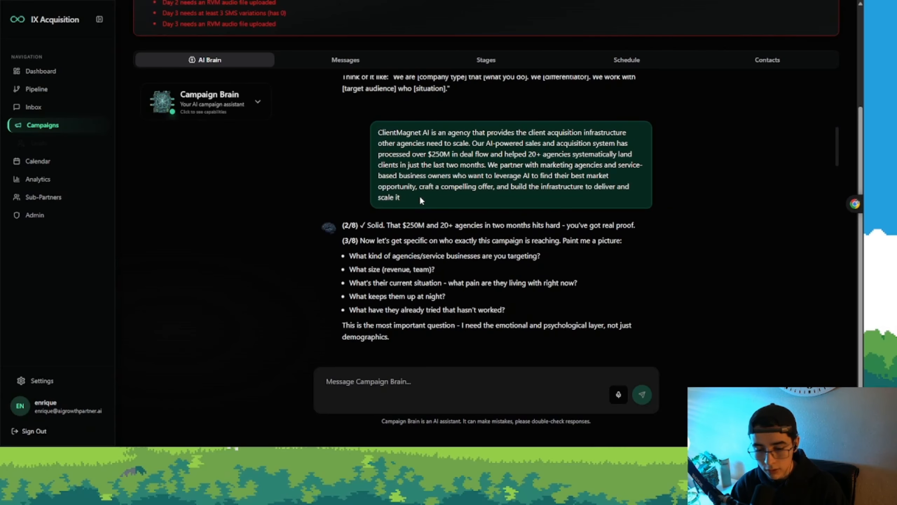
scroll(419, 191, "up", 5)
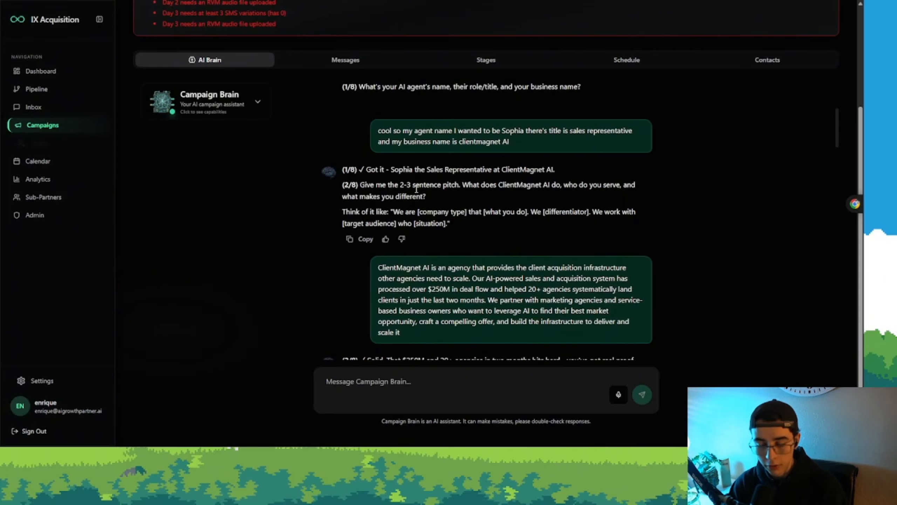
scroll(416, 190, "down", 3)
scroll(417, 194, "down", 2)
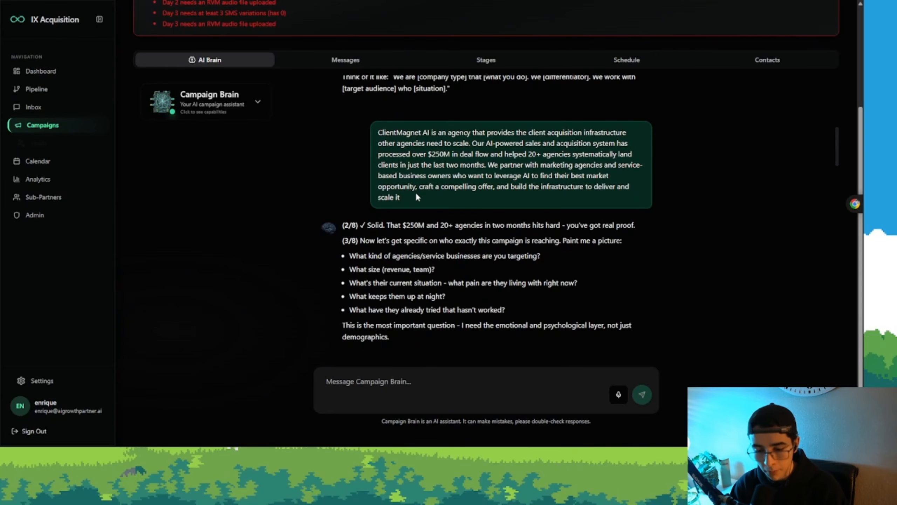
Step: Examine the third setup question's prompts about the target audience's business type, size, pains, worries and failed attempts
scroll(415, 192, "down", 2)
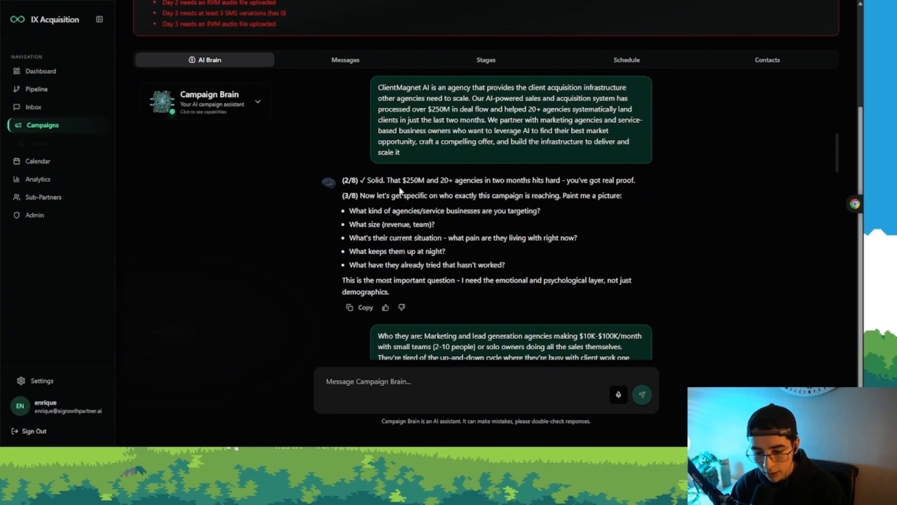
scroll(399, 190, "down", 4)
scroll(442, 180, "up", 4)
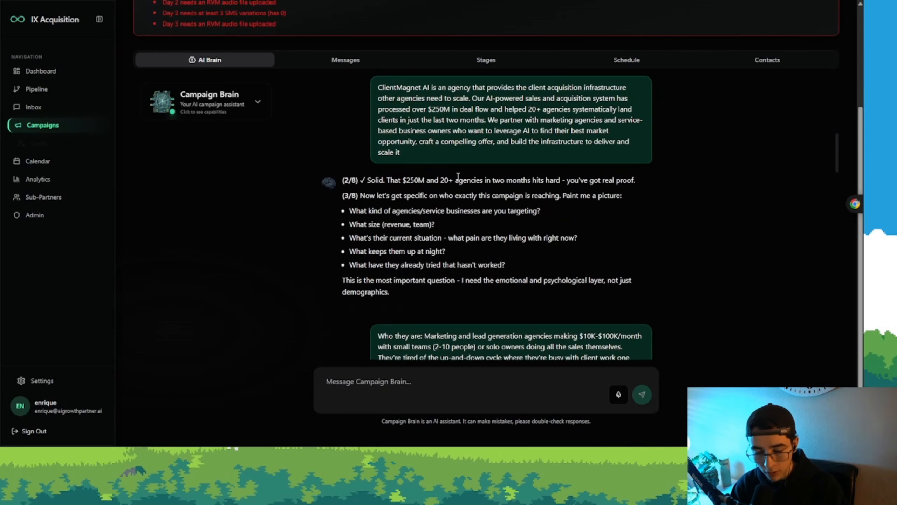
scroll(457, 178, "up", 2)
scroll(456, 186, "down", 2)
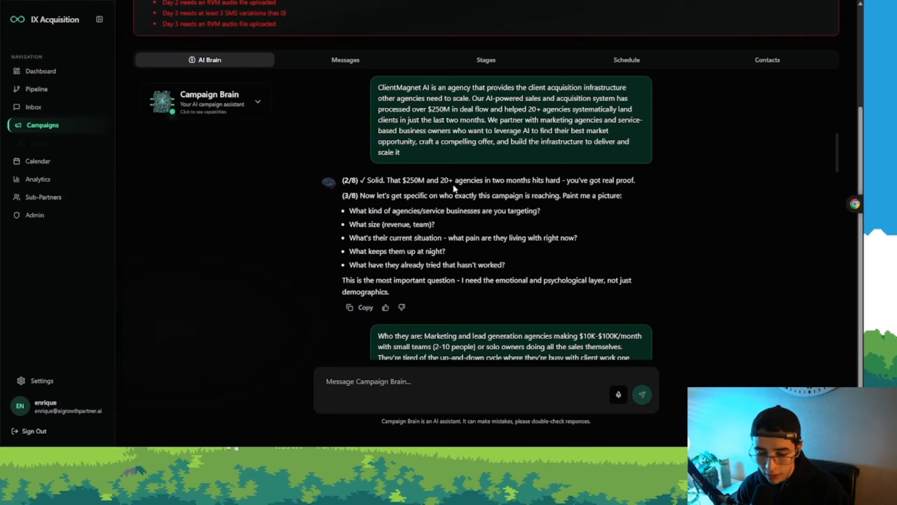
scroll(476, 194, "down", 1)
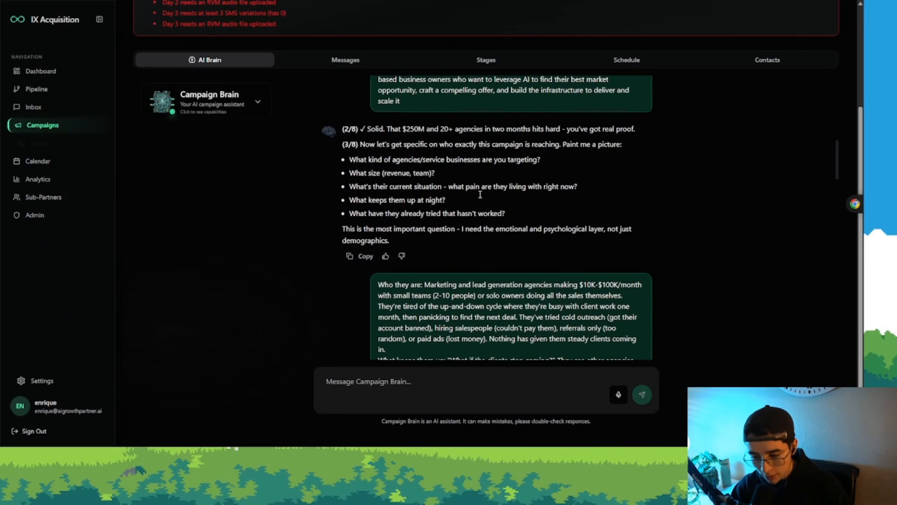
scroll(479, 199, "up", 1)
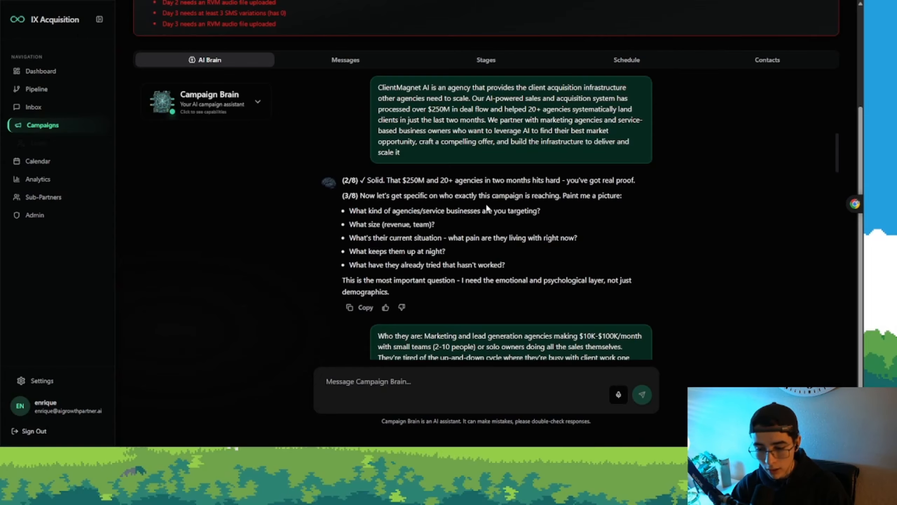
scroll(486, 205, "down", 1)
scroll(486, 205, "up", 2)
scroll(486, 207, "down", 1)
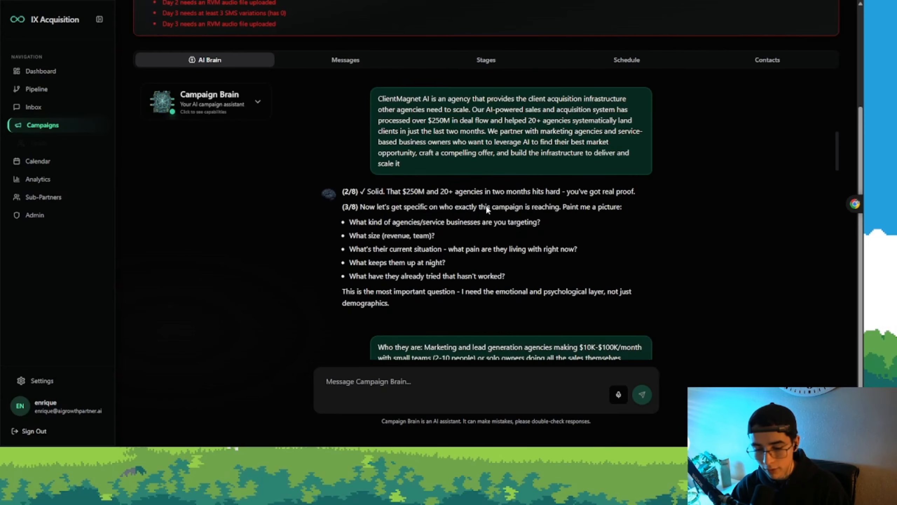
scroll(487, 209, "down", 1)
scroll(488, 209, "down", 1)
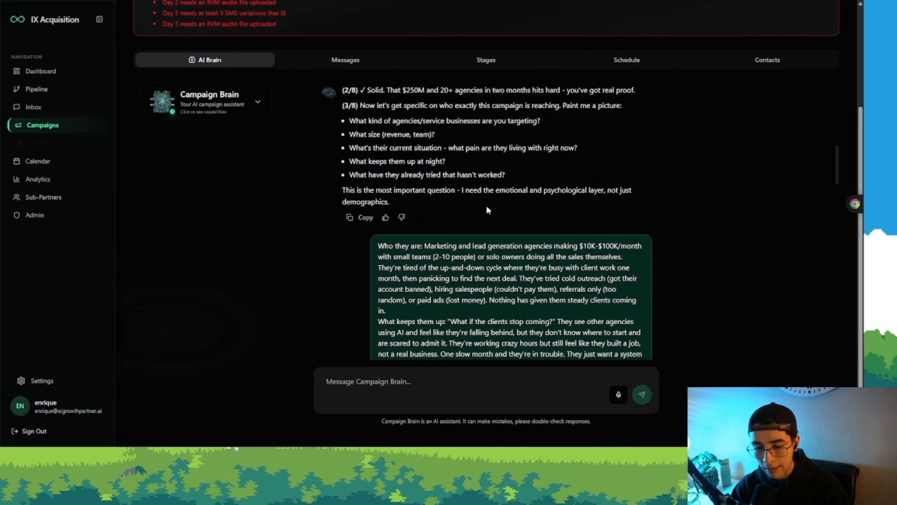
scroll(487, 209, "up", 1)
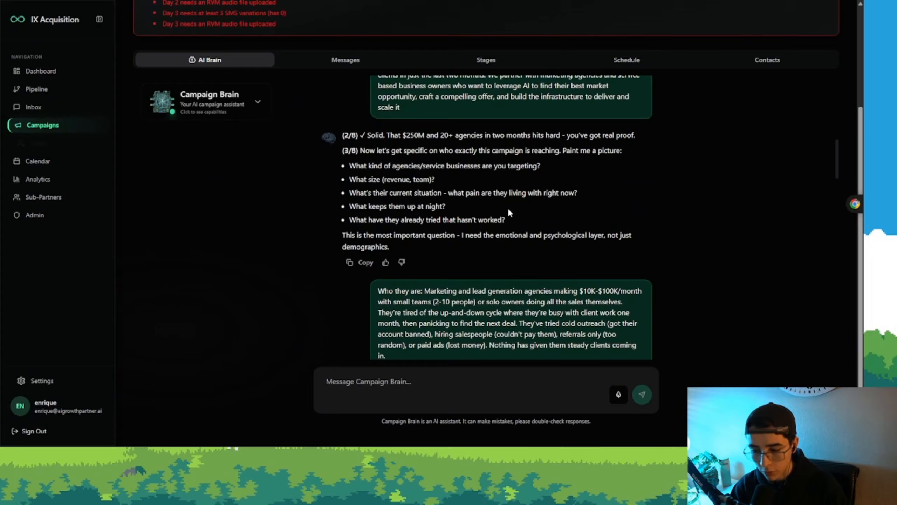
scroll(501, 209, "down", 1)
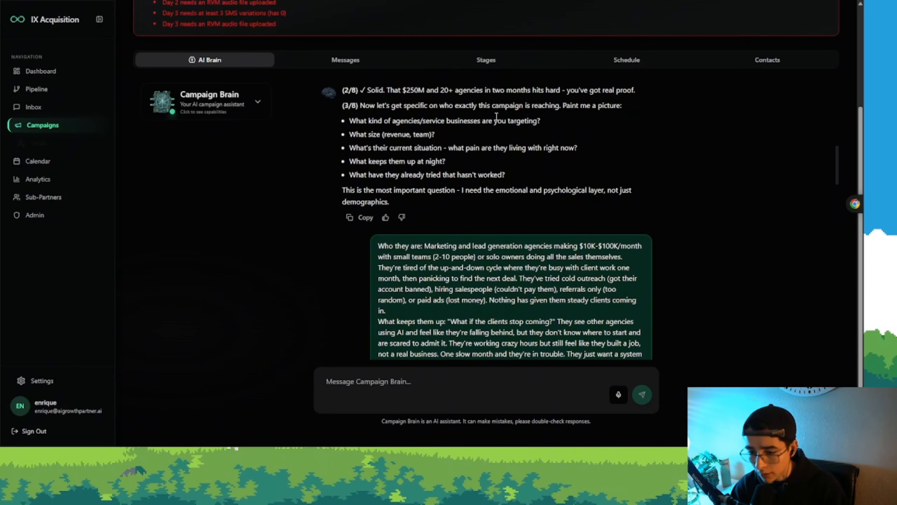
scroll(561, 140, "down", 1)
scroll(562, 140, "up", 2)
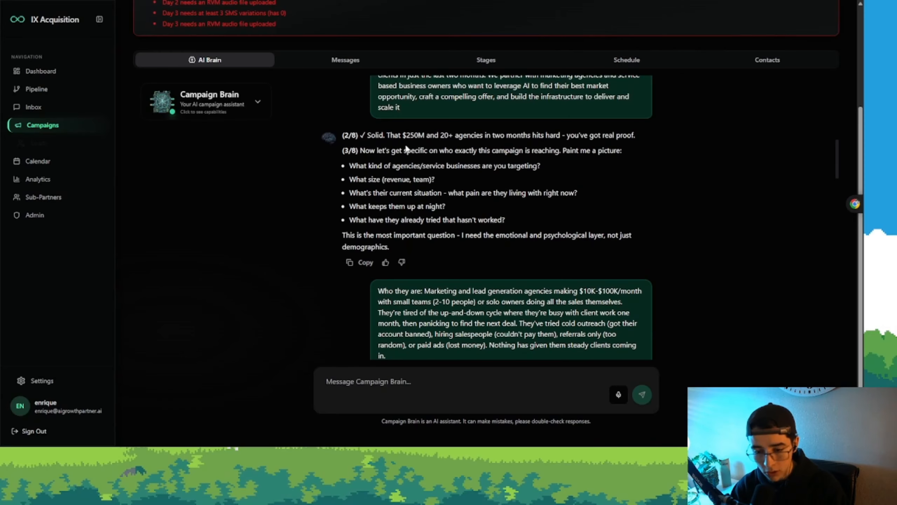
Step: Compare the target-audience prompts with the submitted answer on who the agencies are and what keeps them up
left_click_drag(348, 166, 457, 168)
scroll(457, 169, "down", 2)
left_click_drag(377, 201, 572, 317)
left_click(573, 316)
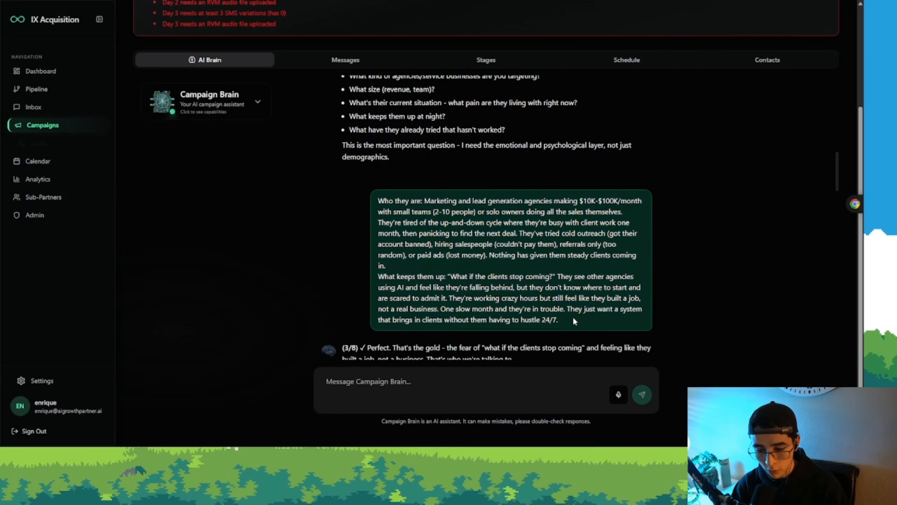
scroll(565, 293, "down", 2)
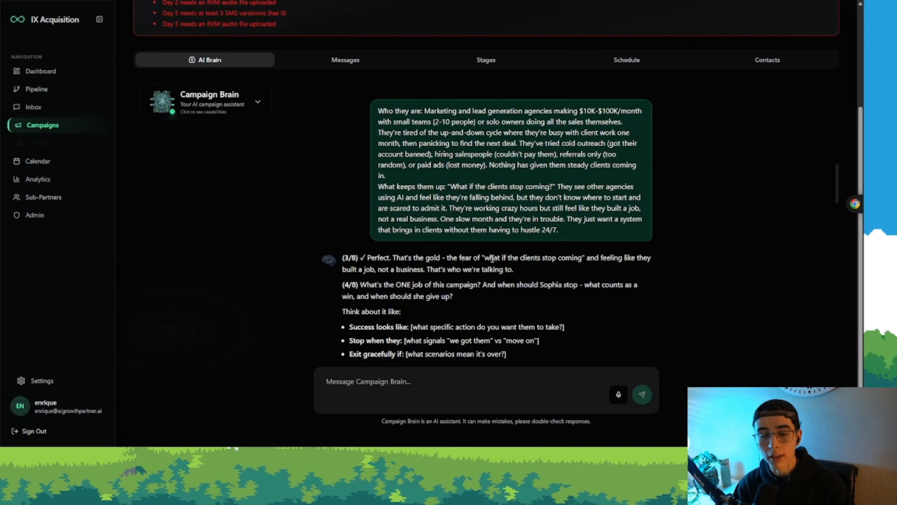
Step: Review the fourth setup question on the campaign's one job and when Sophia should stop, along with its submitted answer
scroll(574, 243, "down", 3)
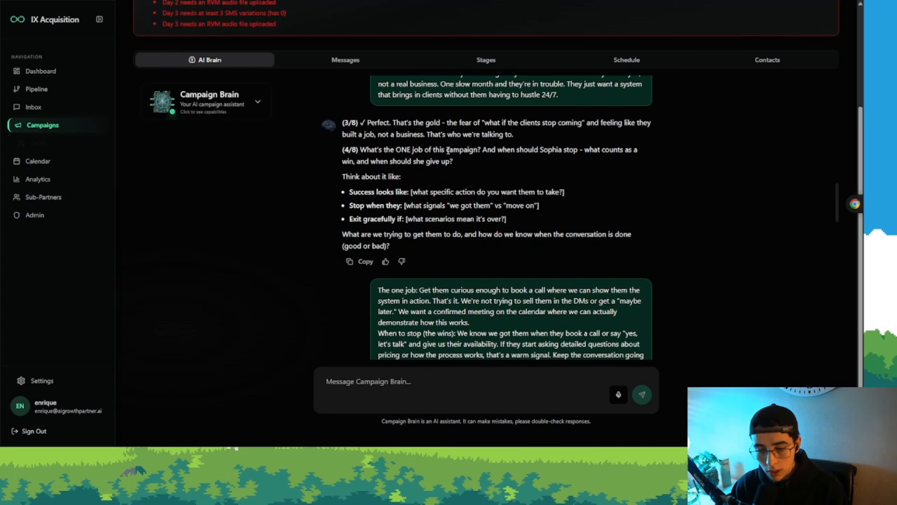
left_click_drag(341, 122, 363, 151)
left_click(379, 159)
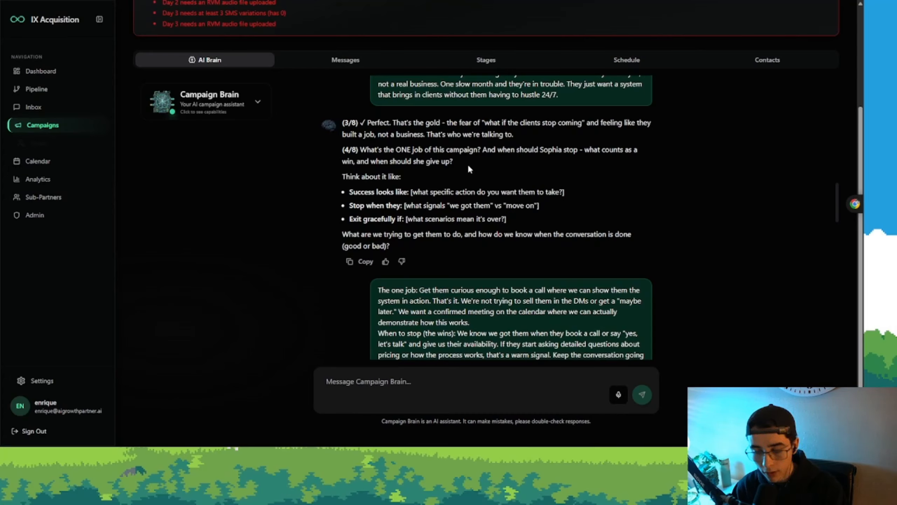
left_click_drag(540, 151, 564, 150)
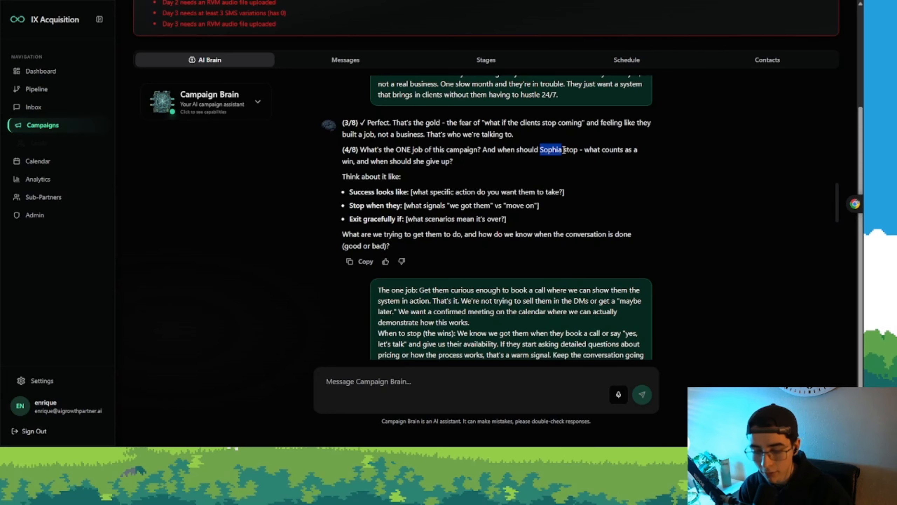
scroll(577, 158, "down", 4)
scroll(547, 169, "up", 4)
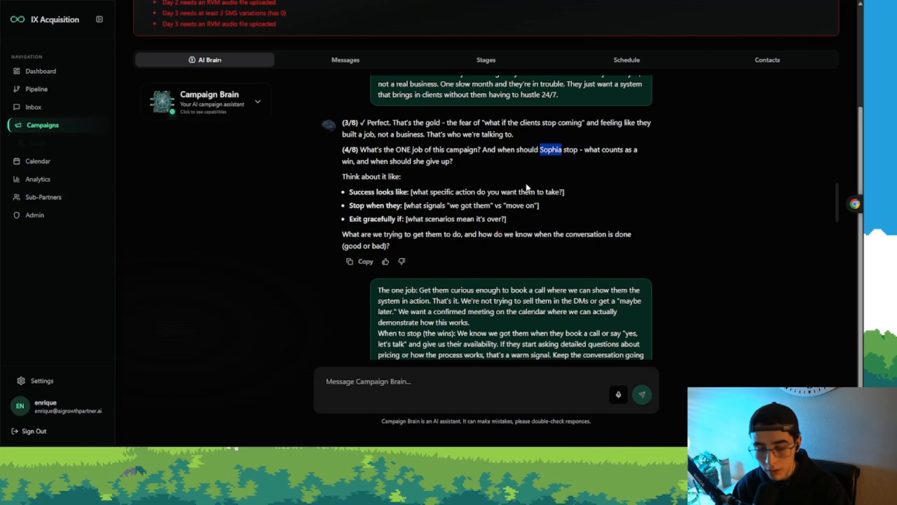
Step: Read the rest of the submitted fourth answer on the campaign's one job, its wins and when to exit
scroll(525, 183, "down", 2)
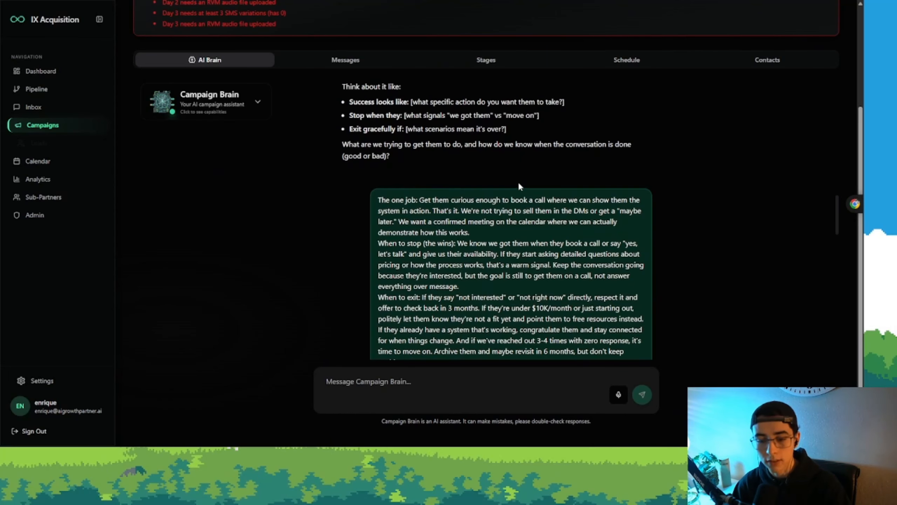
scroll(518, 182, "down", 3)
scroll(519, 181, "down", 4)
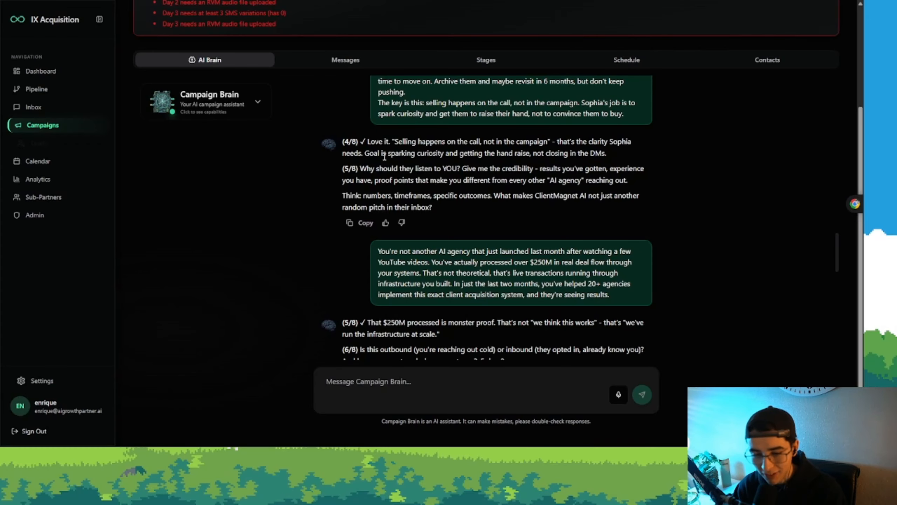
Step: Review the fifth setup question on credibility and proof points, along with its submitted answer
scroll(384, 157, "down", 1)
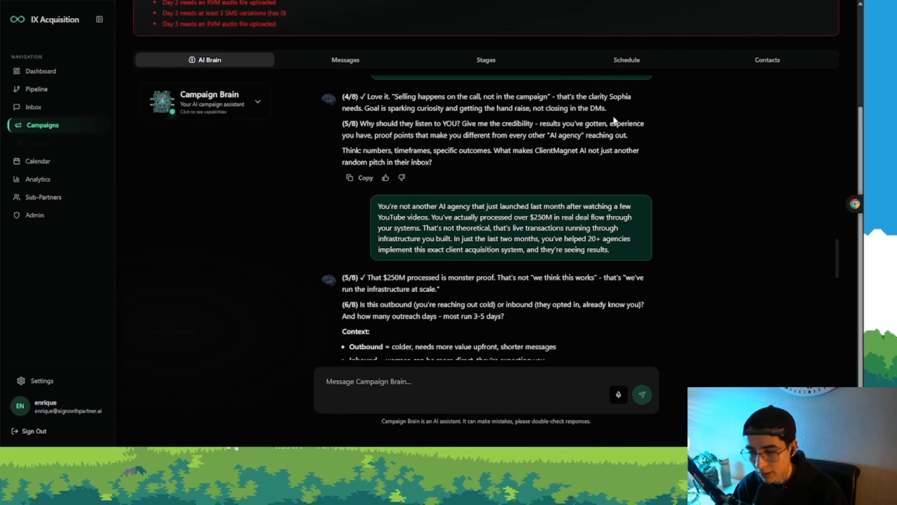
scroll(464, 130, "down", 1)
scroll(410, 143, "up", 1)
scroll(410, 143, "down", 1)
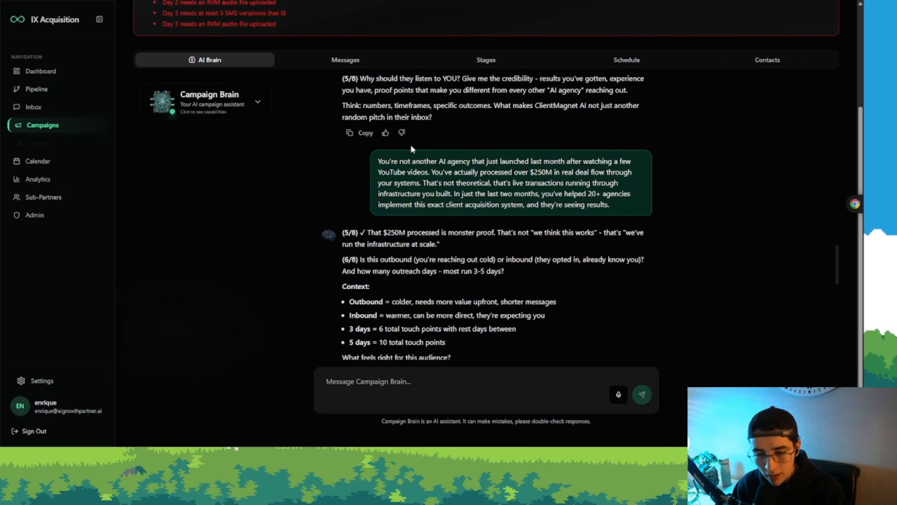
scroll(410, 143, "up", 1)
scroll(411, 145, "down", 1)
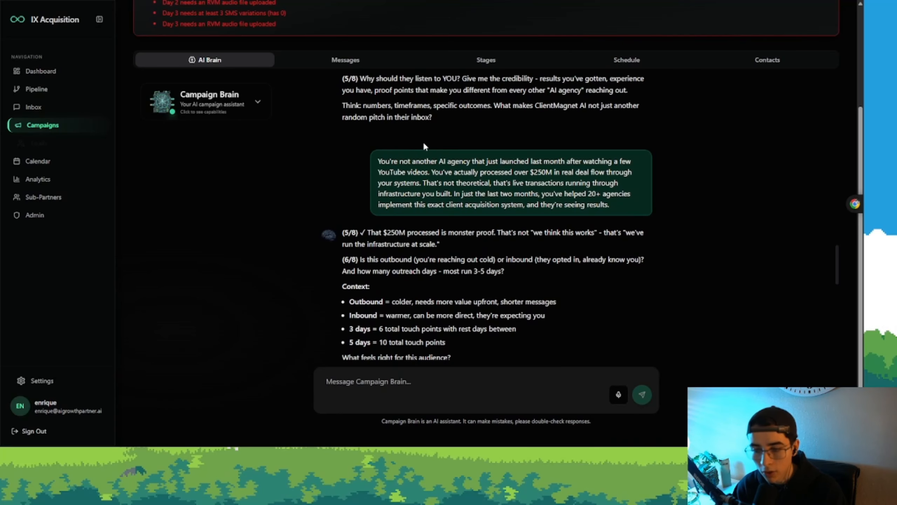
scroll(424, 145, "up", 2)
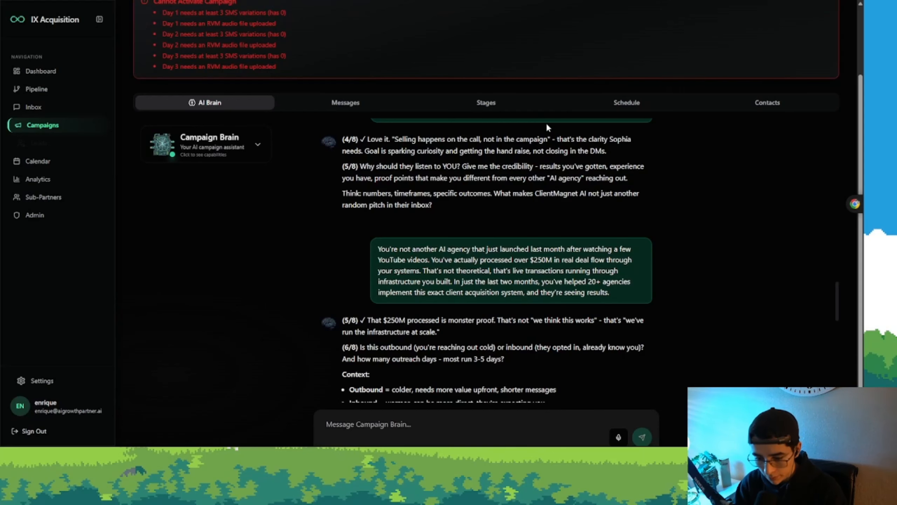
Step: Review the sixth setup question on outbound versus inbound and the number of outreach days, along with its submitted answer
scroll(545, 122, "down", 4)
scroll(529, 155, "up", 3)
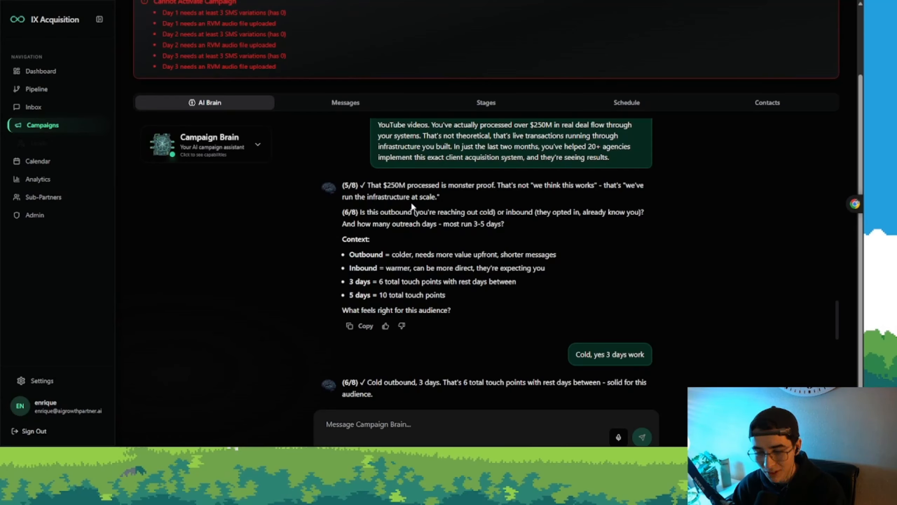
scroll(466, 207, "down", 1)
left_click_drag(341, 170, 359, 168)
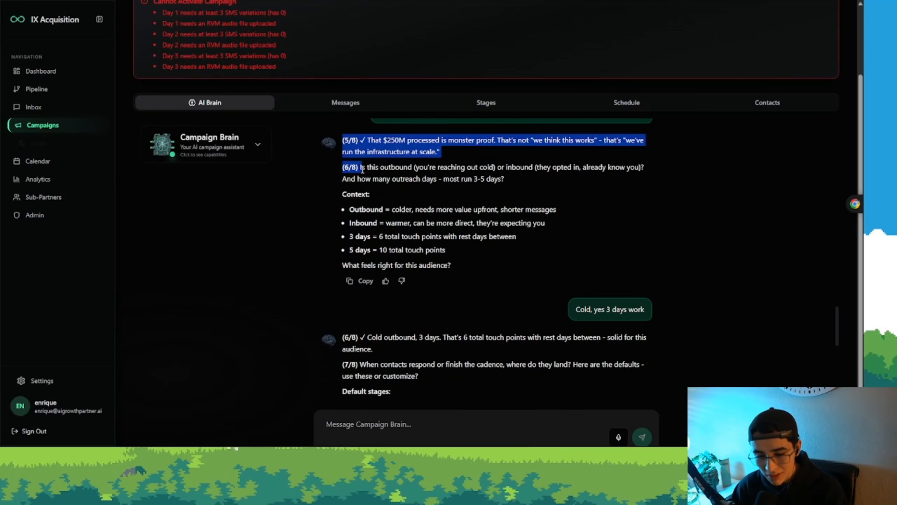
left_click(361, 170)
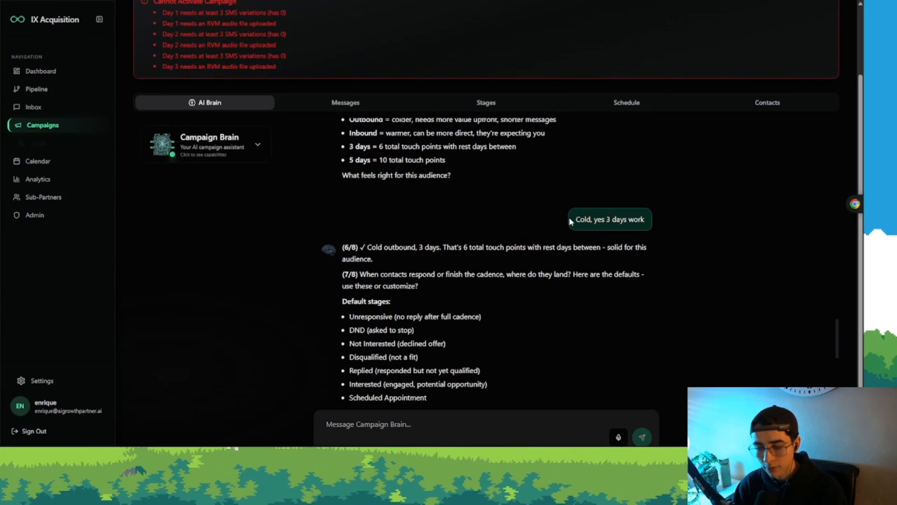
left_click(595, 223)
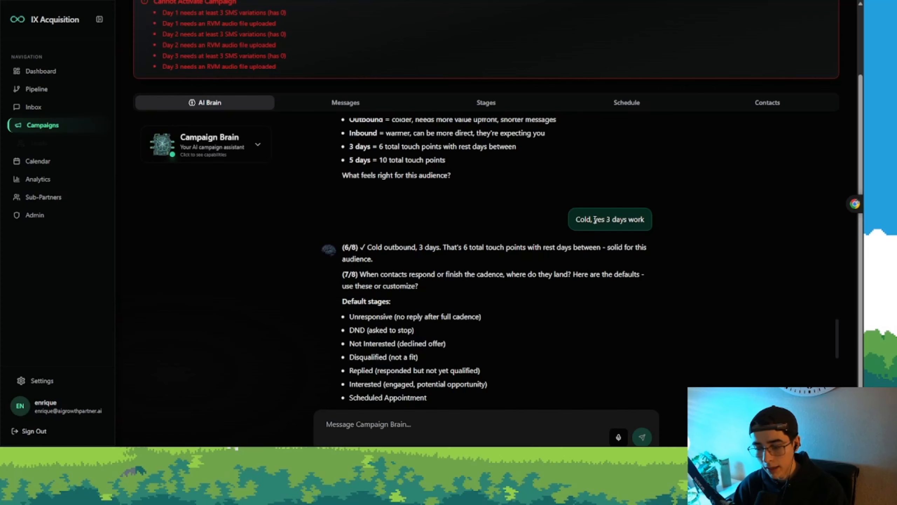
left_click_drag(594, 221, 630, 222)
left_click(630, 222)
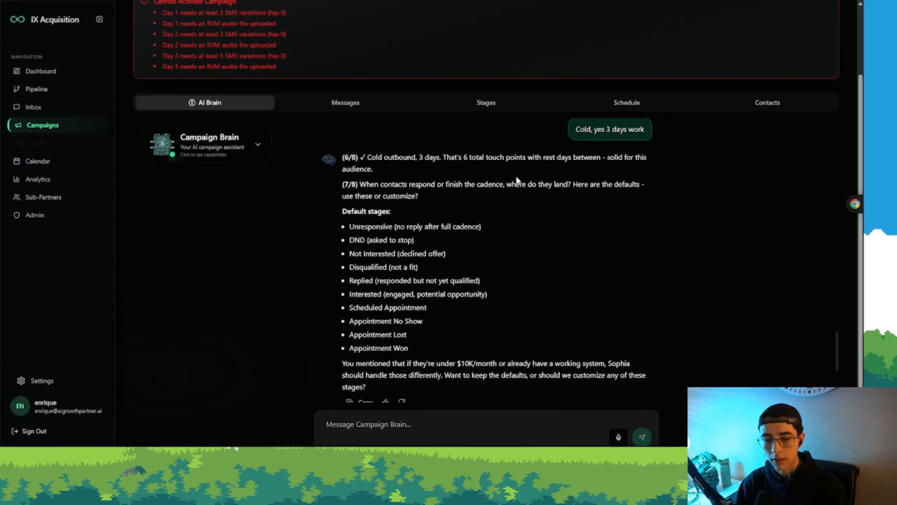
Step: Look over the default stages, revisiting the preceding outreach type and cadence options in the conversation
scroll(515, 197, "down", 3)
scroll(516, 195, "up", 3)
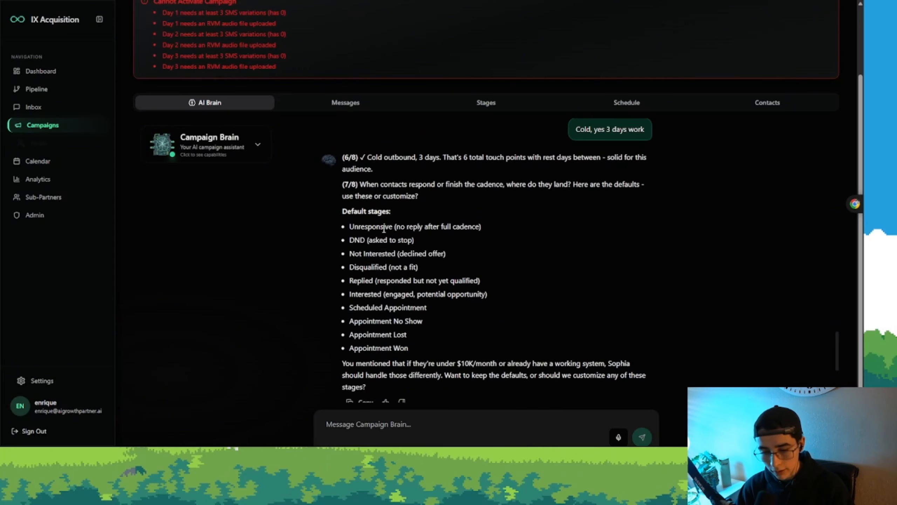
scroll(384, 229, "down", 4)
scroll(406, 240, "up", 5)
scroll(427, 252, "up", 5)
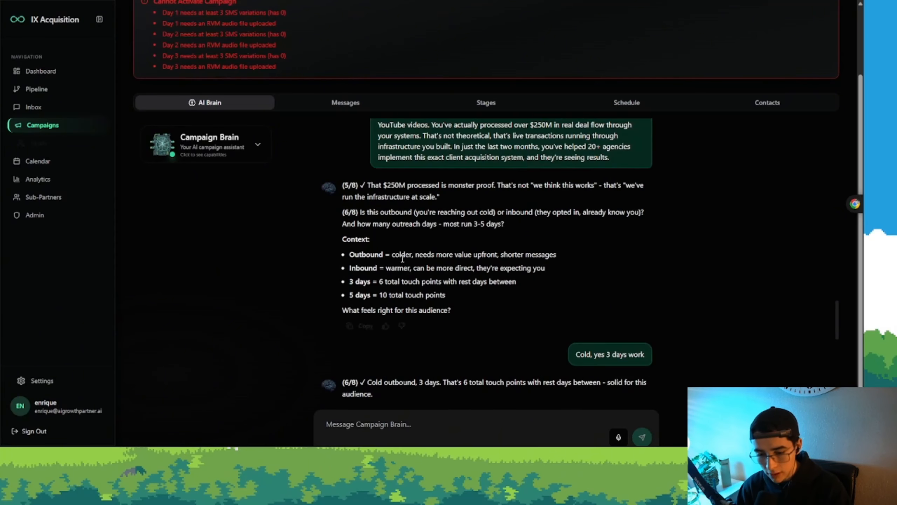
scroll(386, 241, "up", 1)
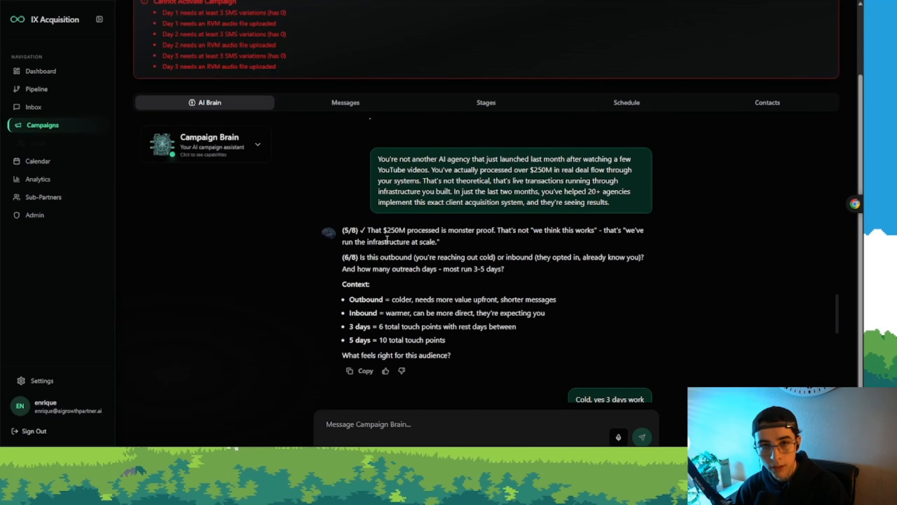
scroll(387, 239, "up", 2)
scroll(388, 241, "down", 7)
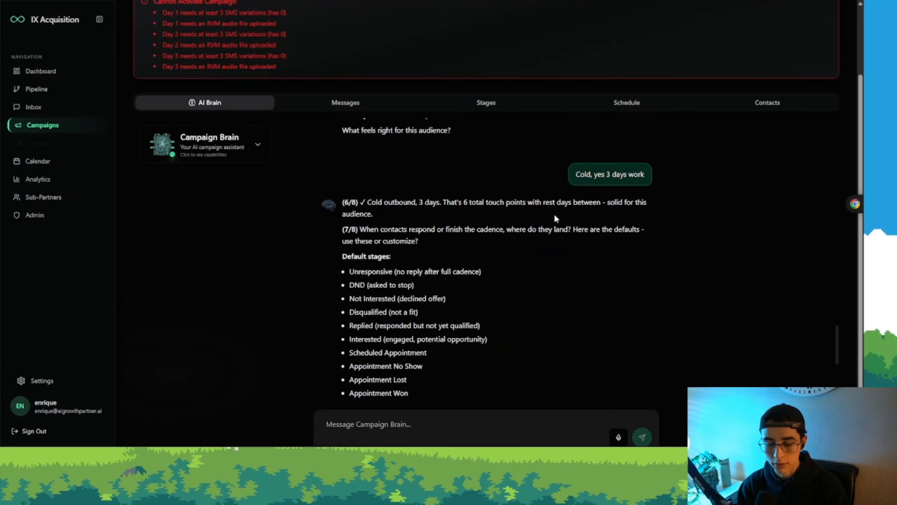
Step: Examine the seventh setup question on where contacts land, its list of default stages and the submitted answer
scroll(553, 215, "down", 3)
scroll(520, 238, "up", 4)
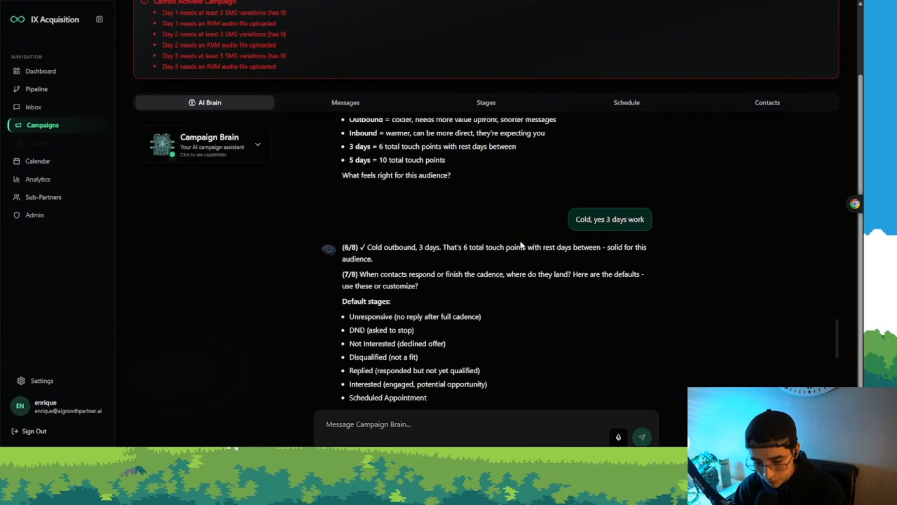
scroll(522, 248, "down", 5)
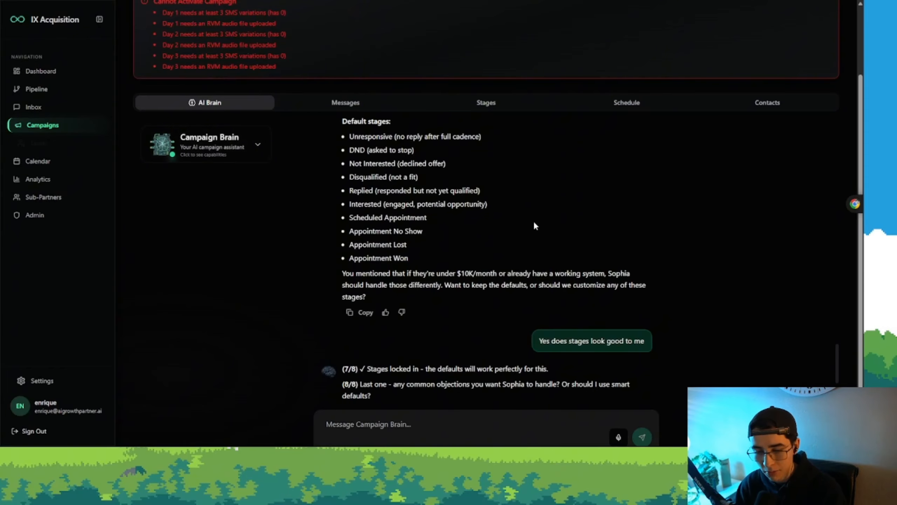
scroll(532, 222, "up", 3)
scroll(533, 224, "down", 1)
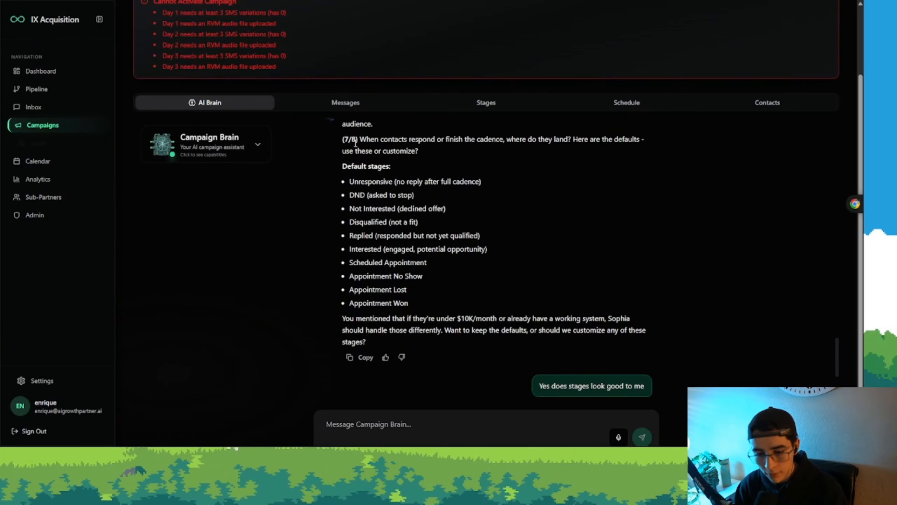
left_click_drag(405, 173, 337, 173)
left_click(337, 172)
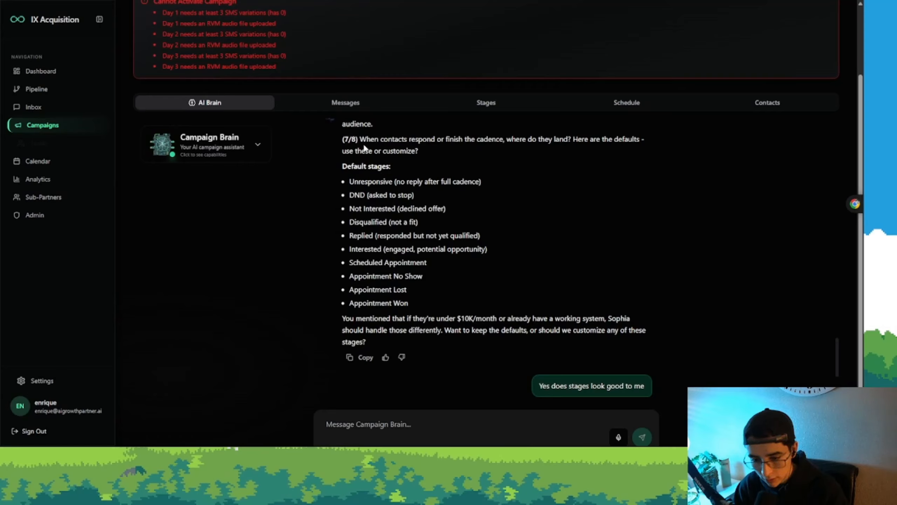
left_click_drag(360, 140, 422, 153)
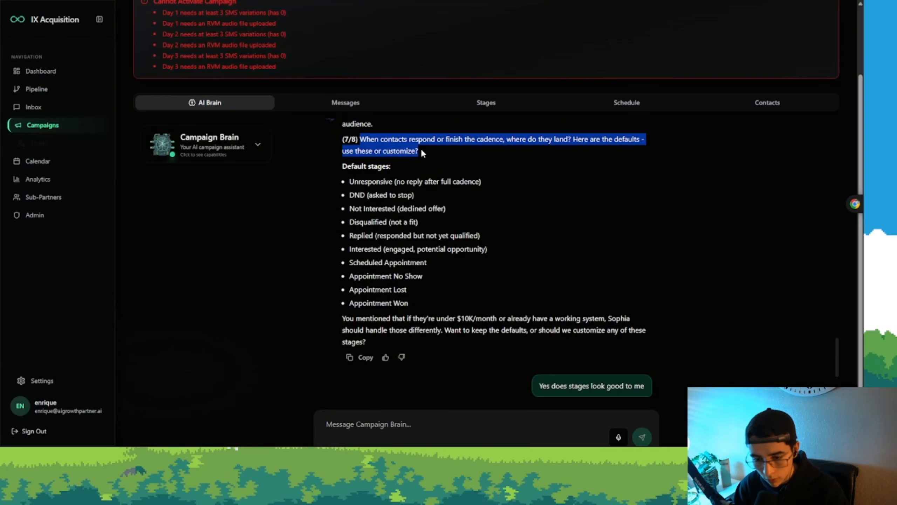
left_click(422, 153)
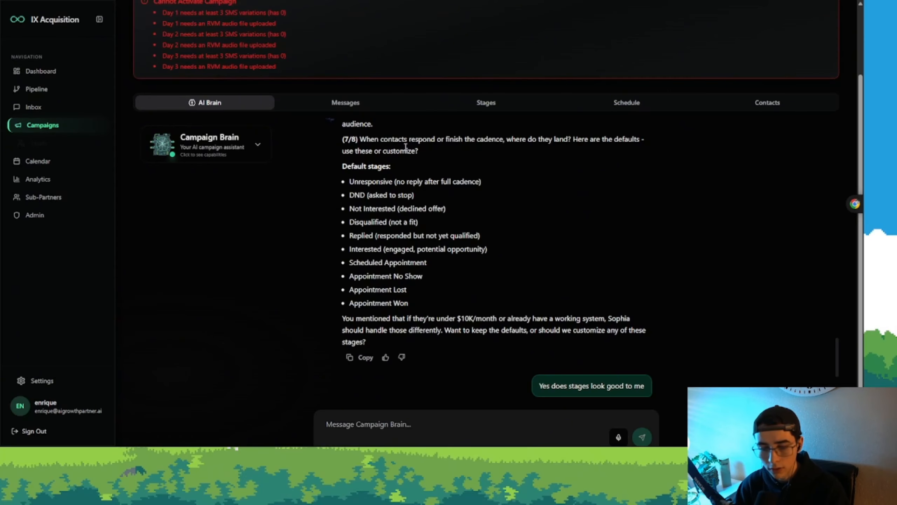
left_click_drag(342, 165, 425, 152)
left_click(345, 163)
left_click(431, 154)
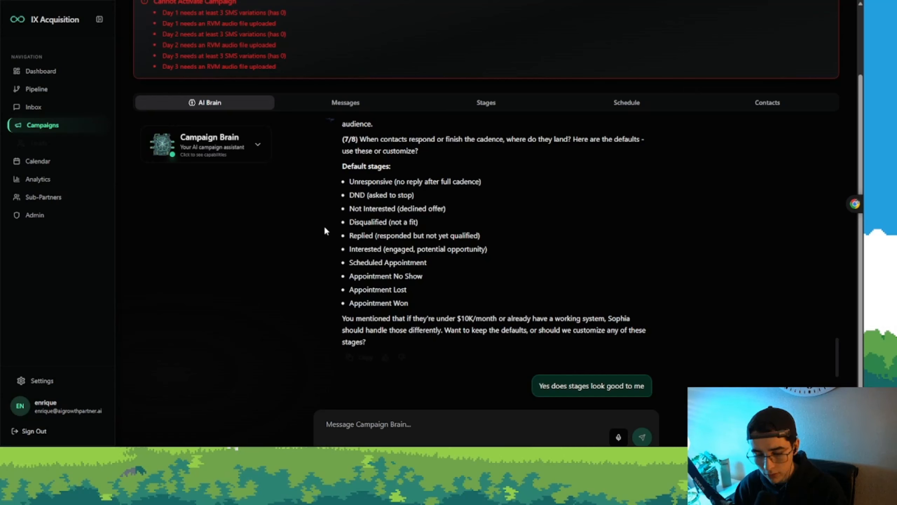
scroll(509, 263, "up", 1)
scroll(459, 234, "down", 4)
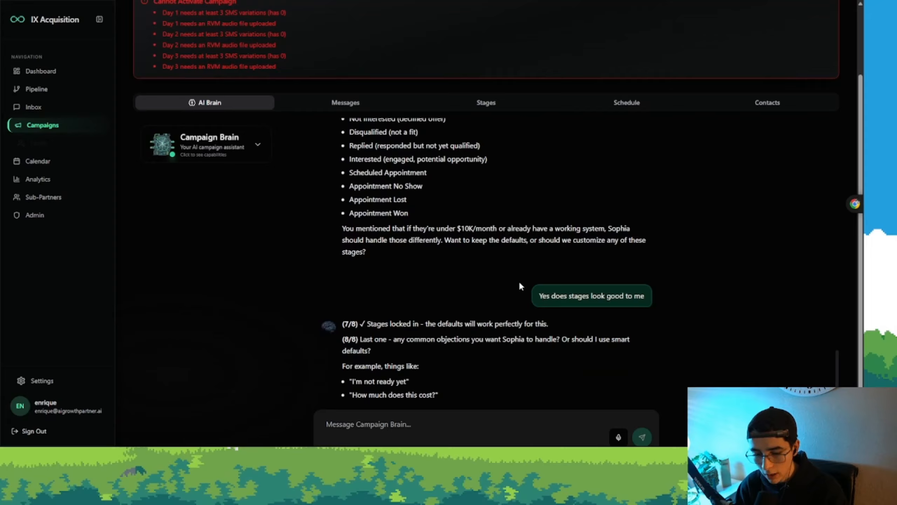
Step: Answer the eighth setup question on common objections with "smart defaults"
scroll(530, 288, "down", 3)
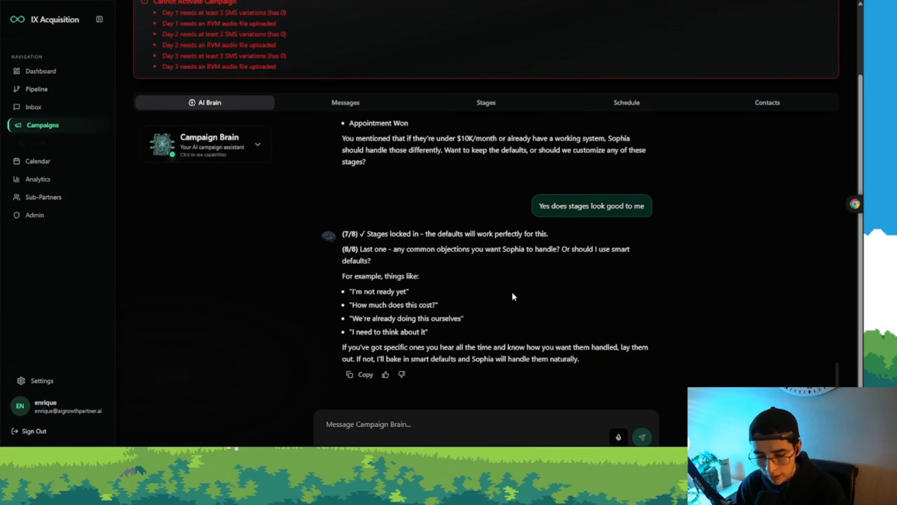
left_click_drag(321, 233, 624, 290)
left_click(625, 290)
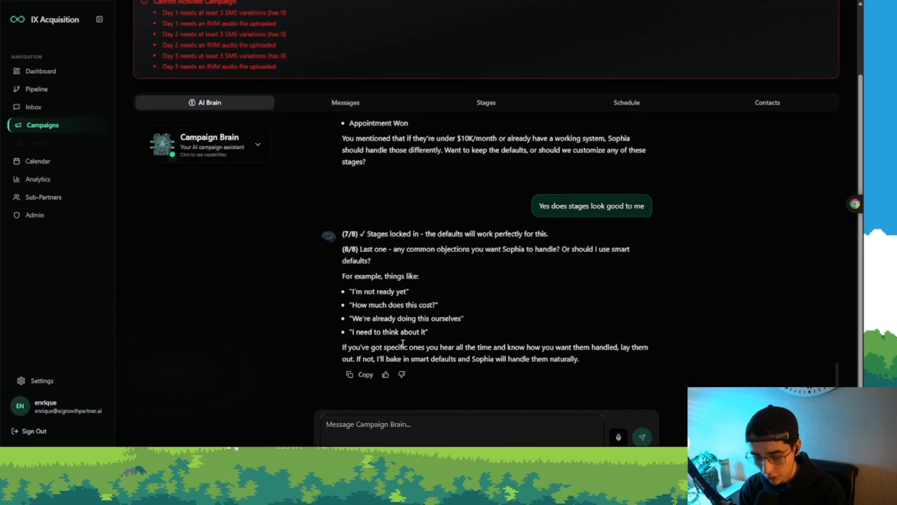
type("smart de")
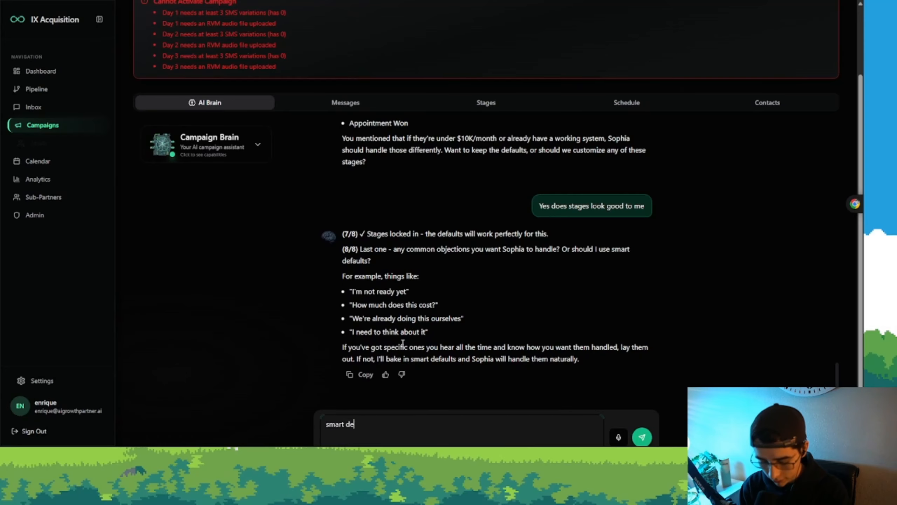
type("faults")
key("Return")
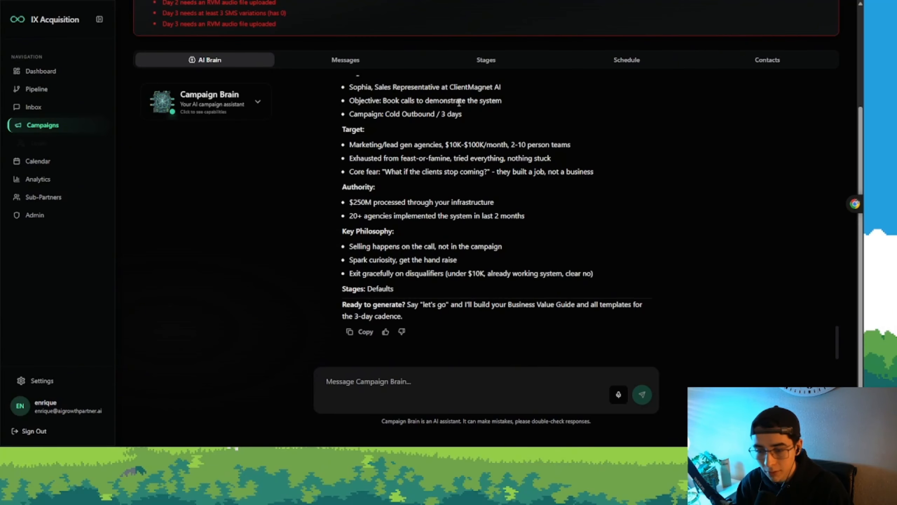
Step: Check the pre-generation summary's AI agent, campaign type, target and authority details
scroll(432, 115, "up", 1)
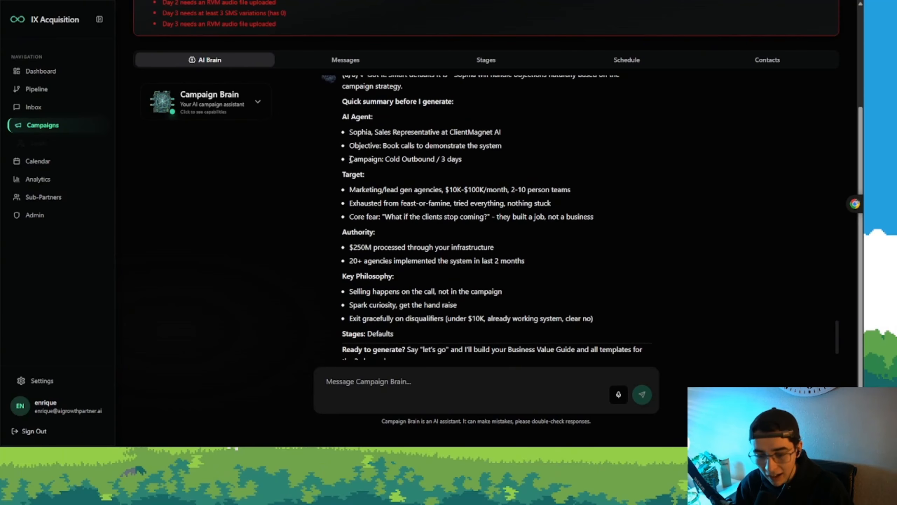
left_click_drag(350, 159, 435, 160)
left_click(400, 167)
scroll(395, 153, "down", 1)
left_click_drag(342, 130, 518, 148)
left_click(459, 149)
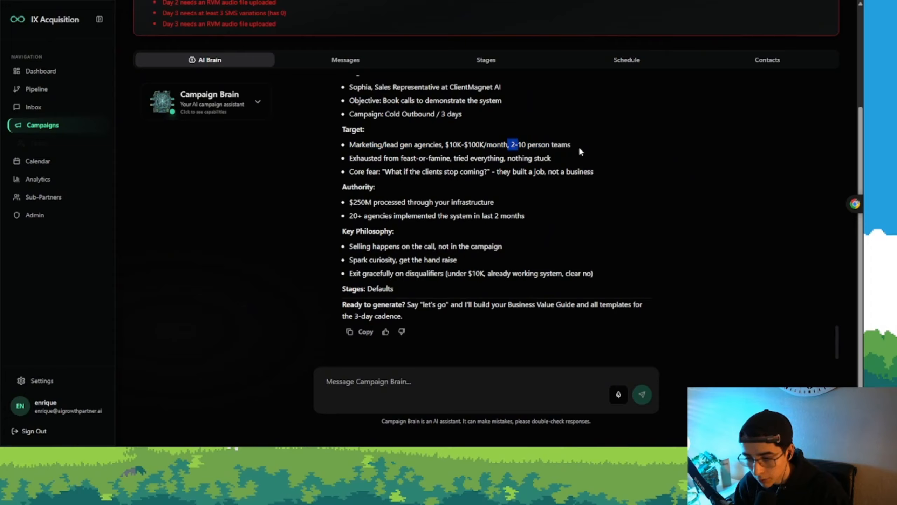
left_click(367, 148)
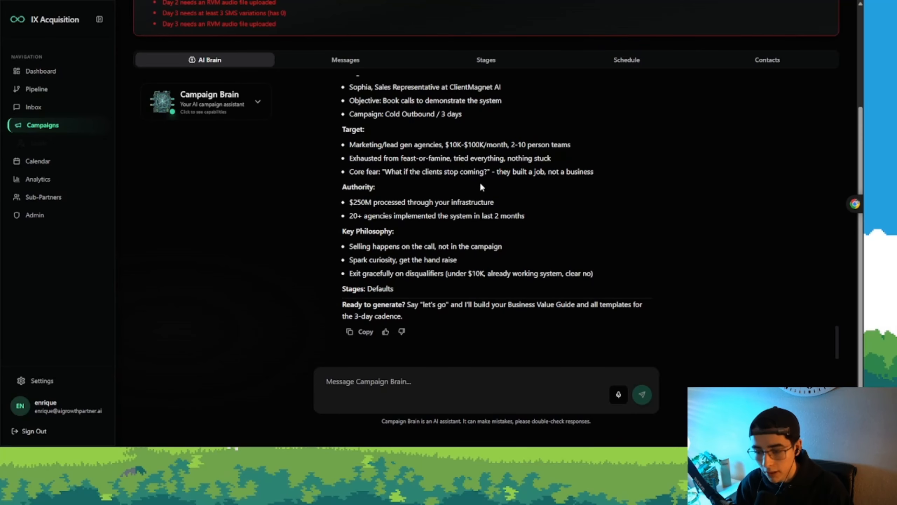
mouse_move(336, 187)
left_mouse_down()
mouse_move(383, 193)
mouse_move(337, 197)
left_mouse_up()
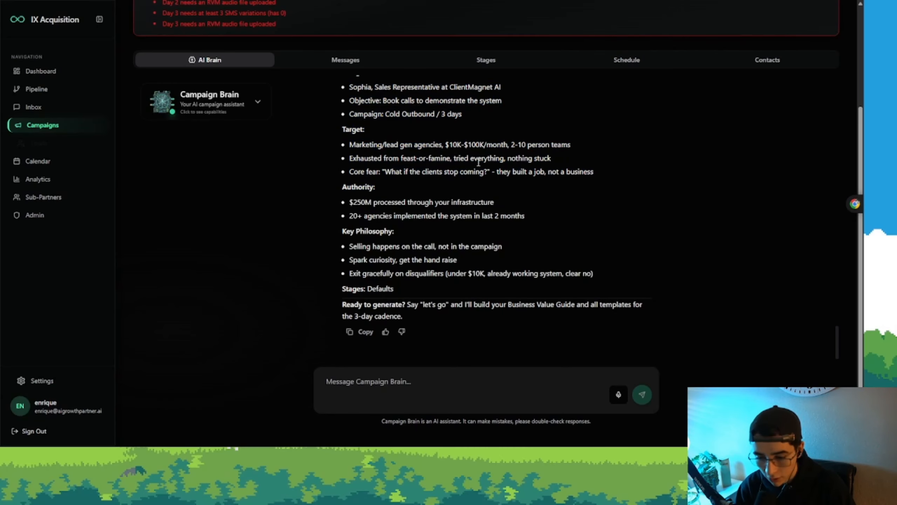
Step: Correct the summary's authority timeframe by sending Campaign Brain the message "Yo its 2 years not 2 months gang"
scroll(351, 211, "up", 1)
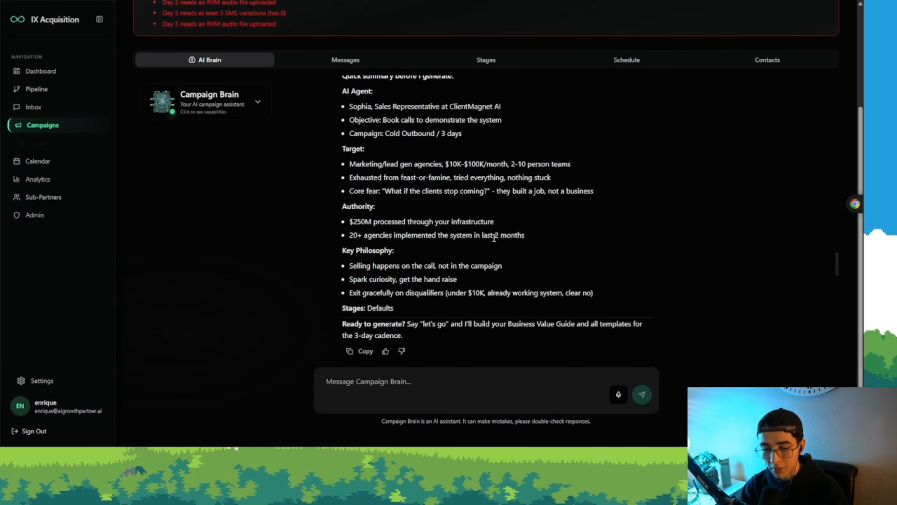
scroll(547, 236, "down", 1)
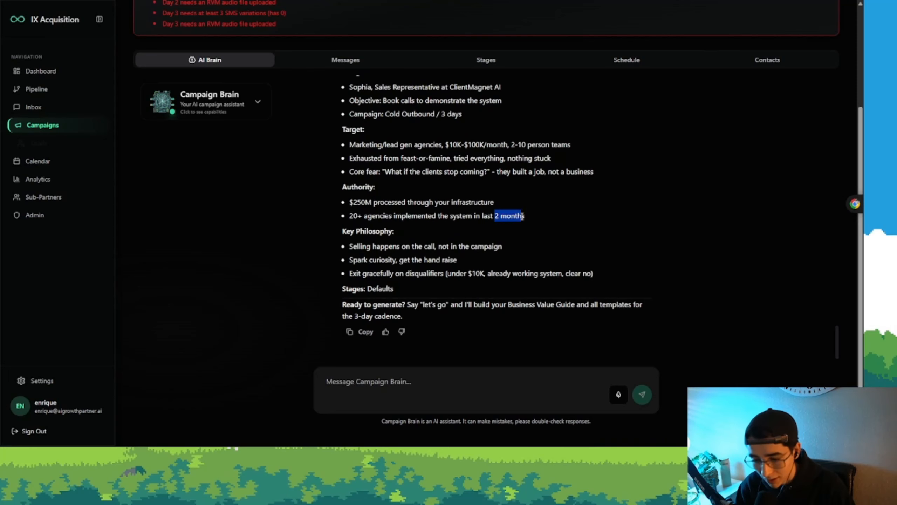
left_click(407, 375)
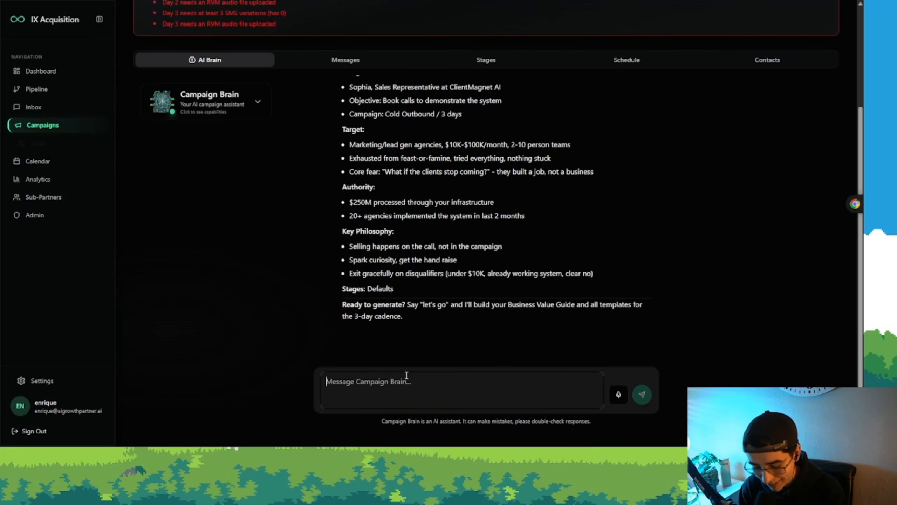
type("You")
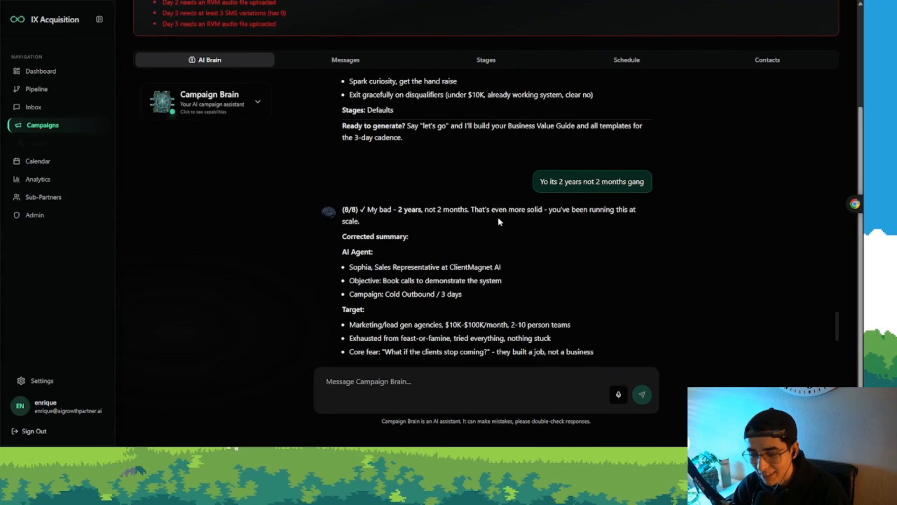
Step: Check the corrected summary's AI agent, campaign type, target and authority details, including the agency implementation timeframe
scroll(362, 210, "down", 3)
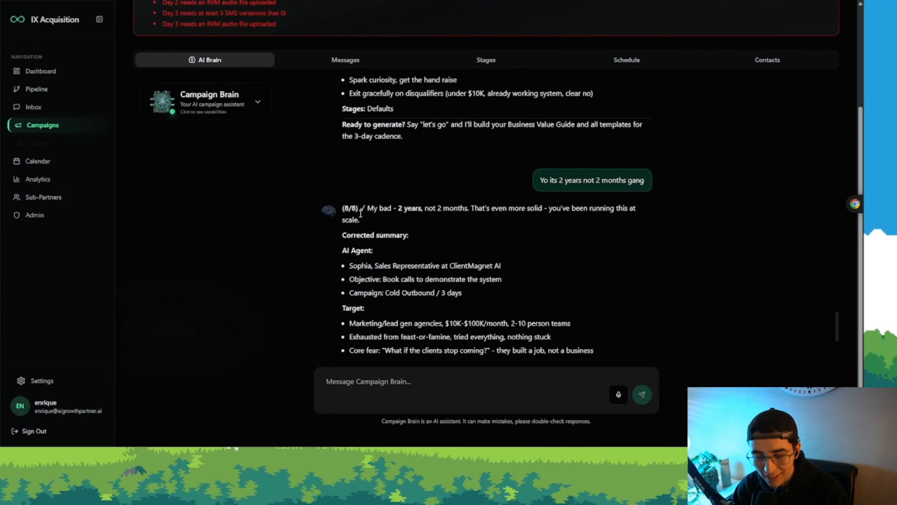
left_click_drag(330, 114, 459, 161)
left_click(483, 170)
scroll(482, 170, "down", 1)
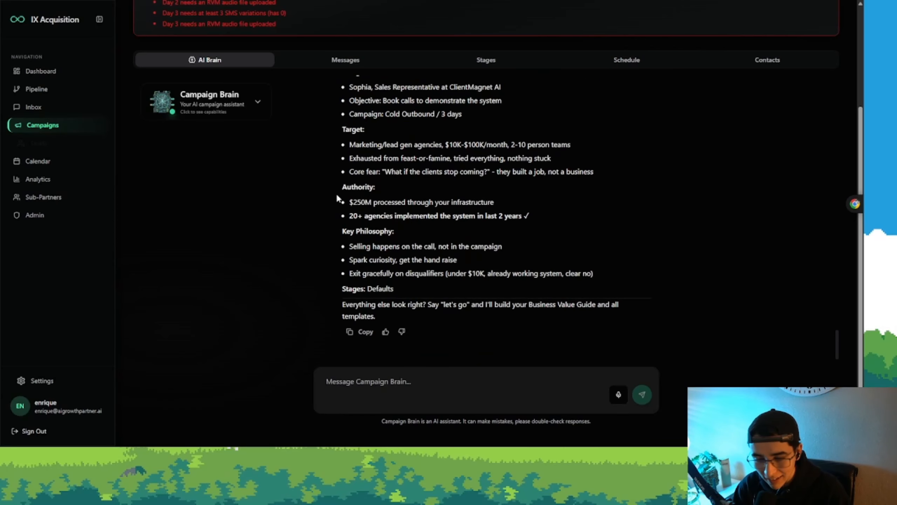
left_click_drag(342, 187, 567, 229)
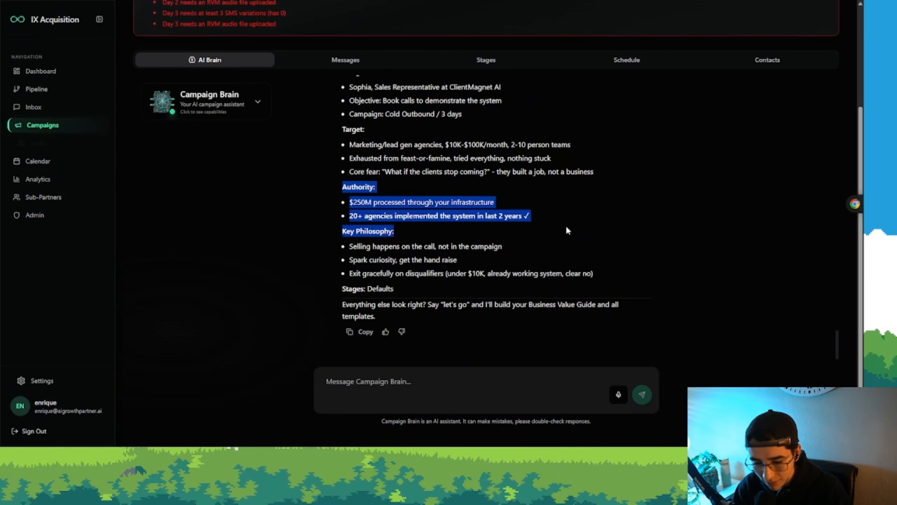
left_click(388, 228)
Step: Examine the corrected summary's key philosophy, stages setting and closing instruction for generating the guide and templates
left_click_drag(342, 230, 420, 242)
left_click(420, 242)
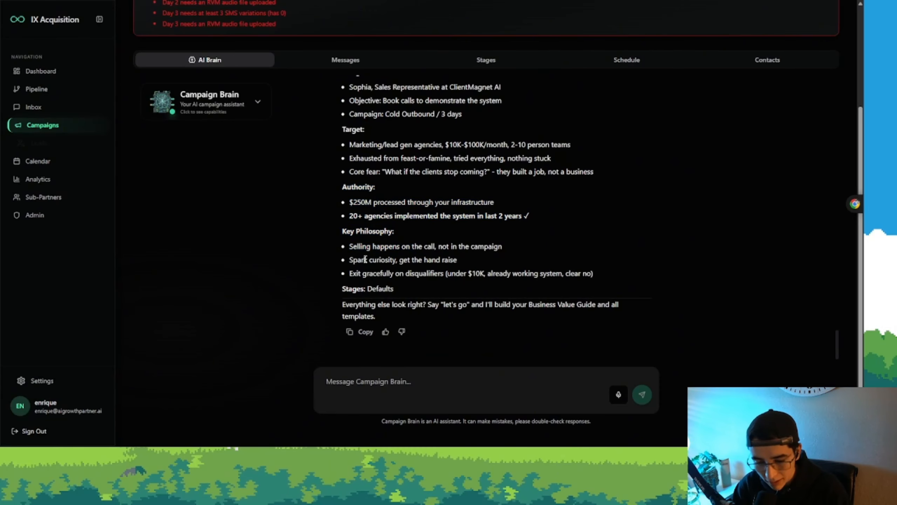
left_click_drag(349, 261, 465, 264)
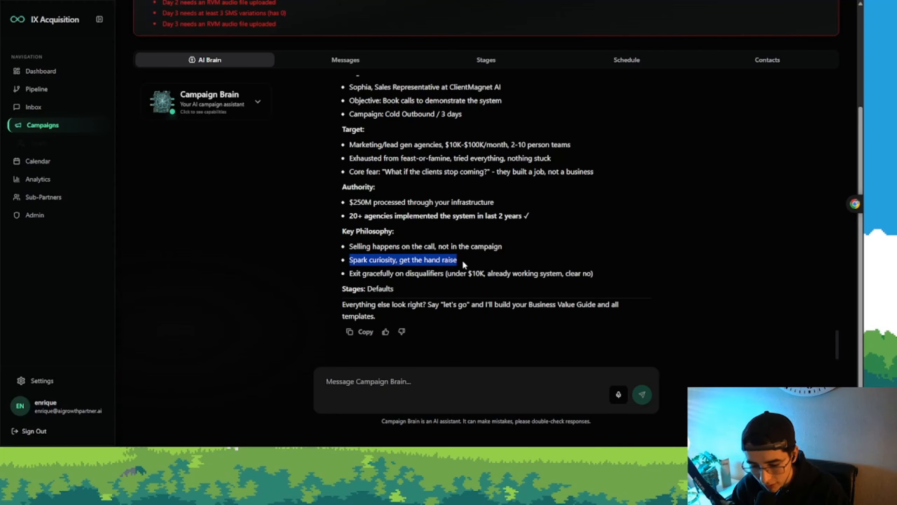
left_click(469, 259)
left_click_drag(350, 274, 416, 278)
left_click(410, 280)
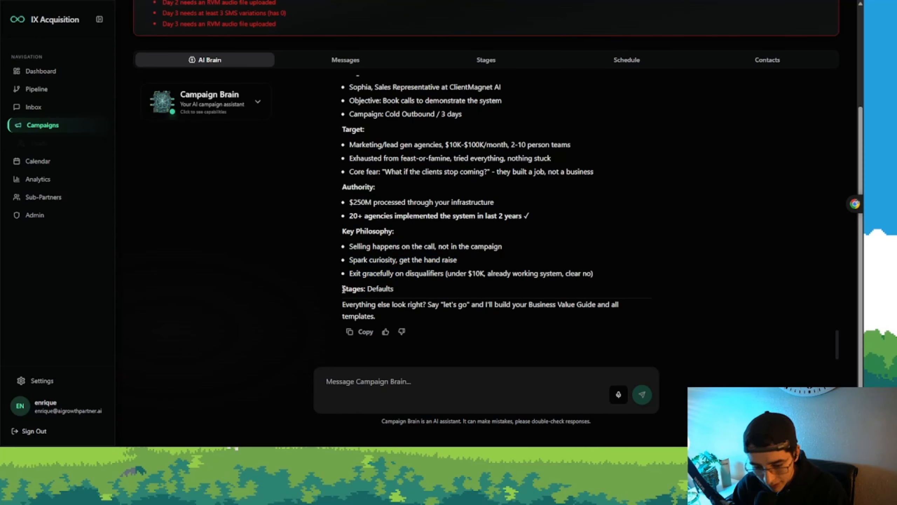
left_click_drag(344, 288, 399, 290)
left_click(390, 289)
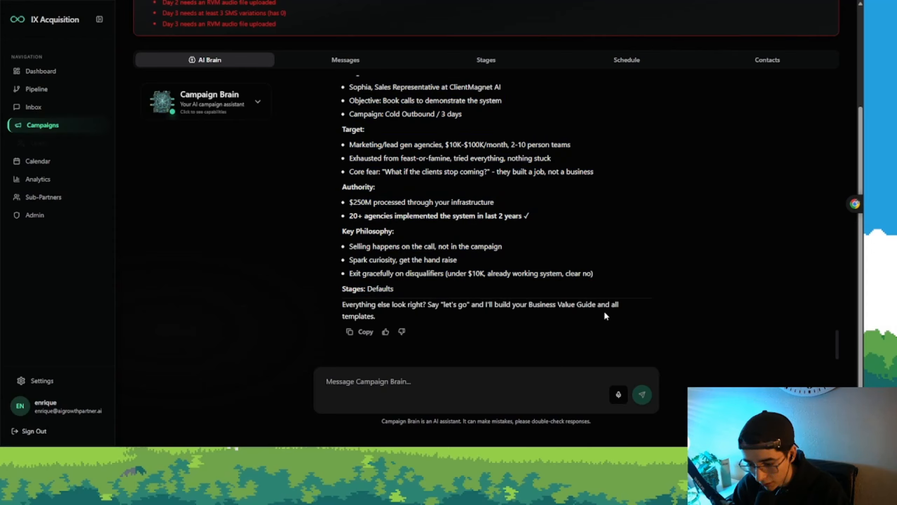
left_click_drag(394, 317, 334, 302)
left_click(336, 302)
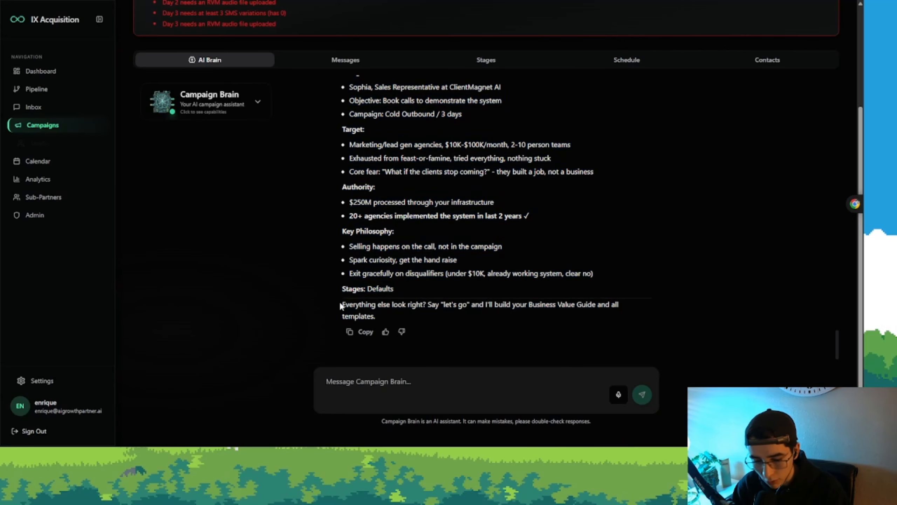
scroll(351, 301, "up", 3)
scroll(354, 301, "down", 3)
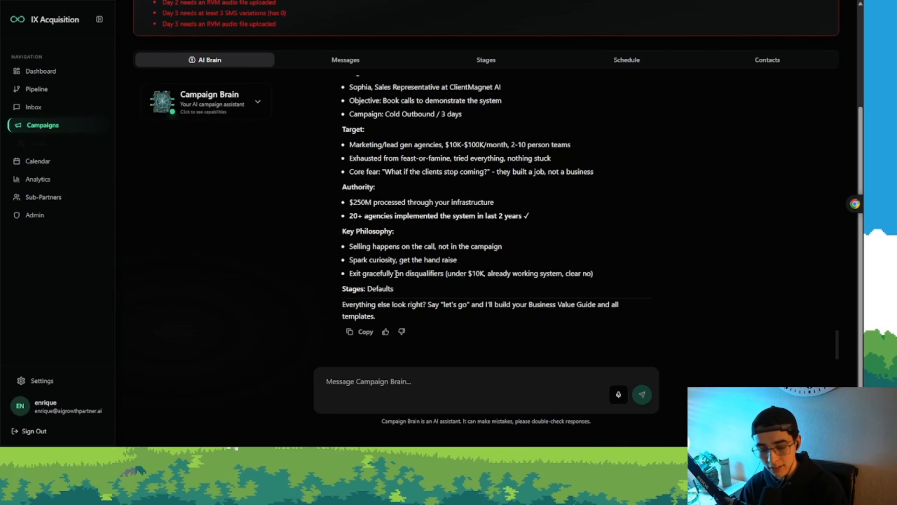
Step: Ask Campaign Brain "hey how many questions are required before we get someone into an appointment?" by voice and review the opening of its reply
left_click(619, 394)
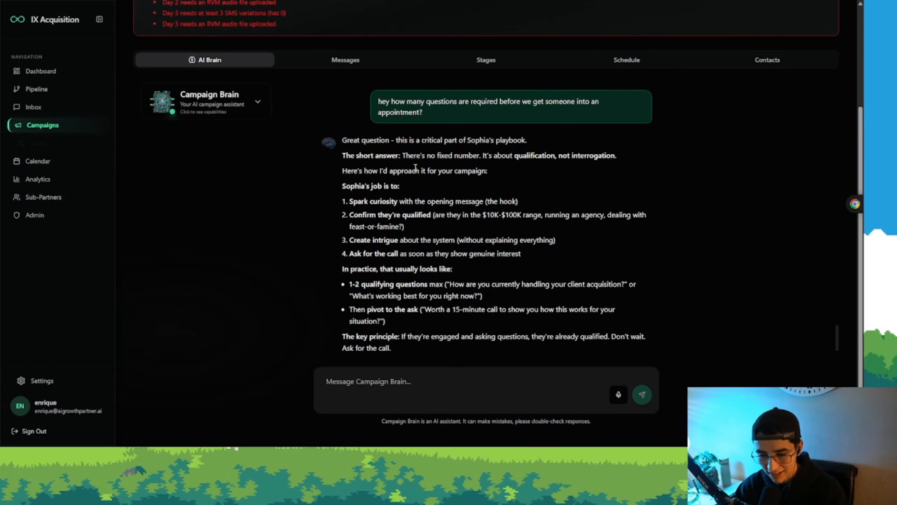
scroll(415, 166, "down", 1)
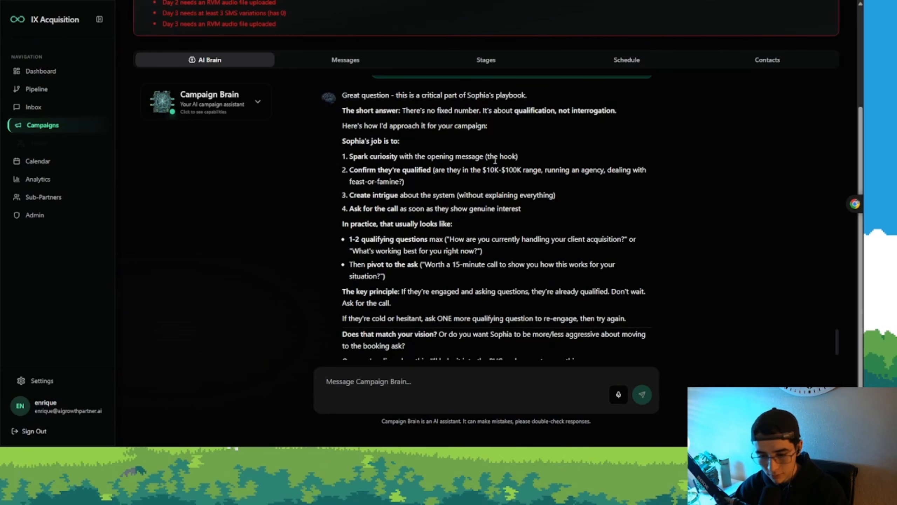
scroll(413, 158, "down", 1)
scroll(411, 145, "up", 1)
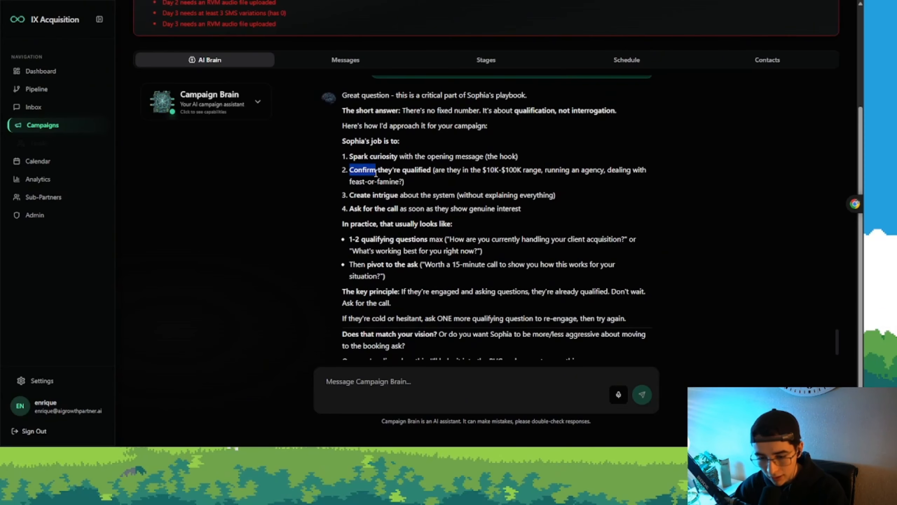
Step: Examine the reply's list of the AI agent's tasks, from confirming qualification to asking for the call
left_click_drag(376, 173, 431, 177)
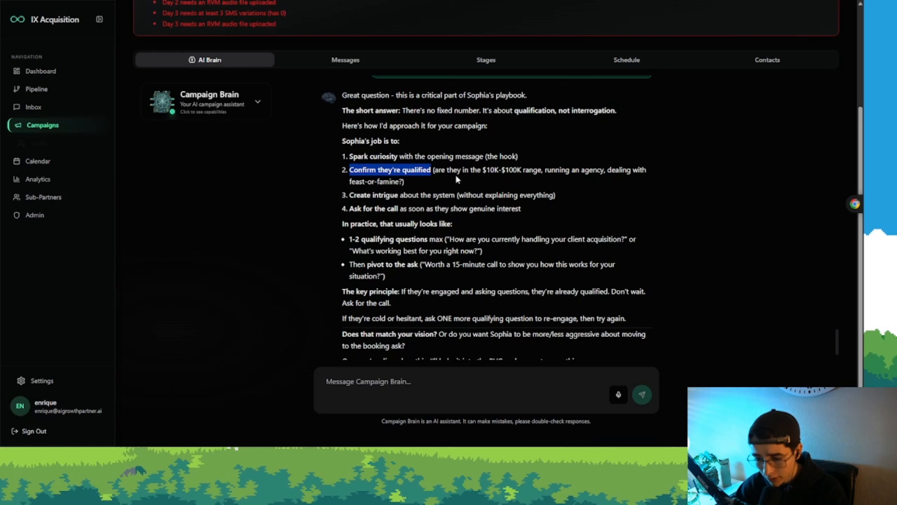
scroll(456, 174, "down", 1)
left_click_drag(349, 150, 568, 150)
left_click(569, 154)
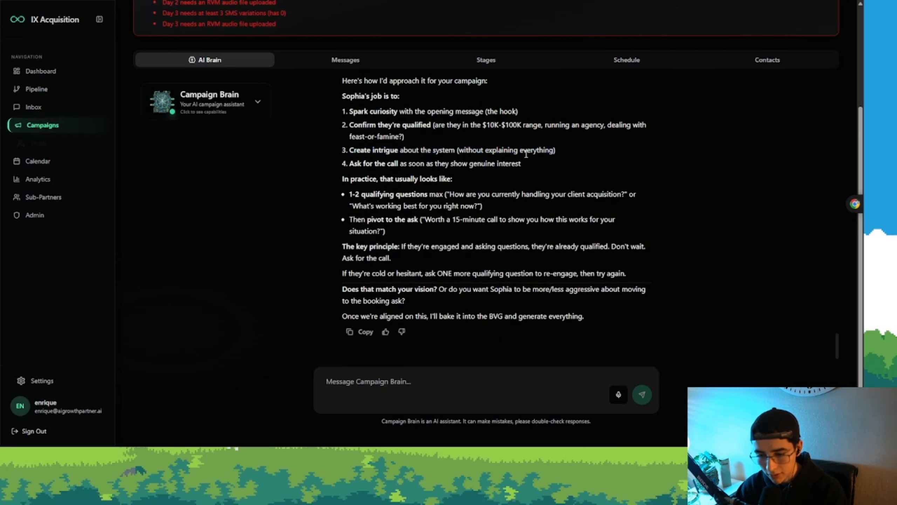
left_click_drag(349, 163, 527, 164)
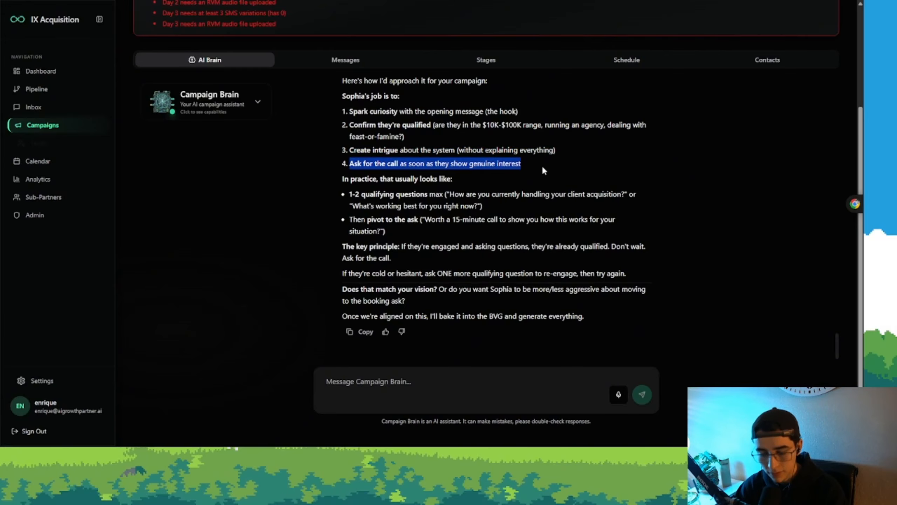
left_click(543, 168)
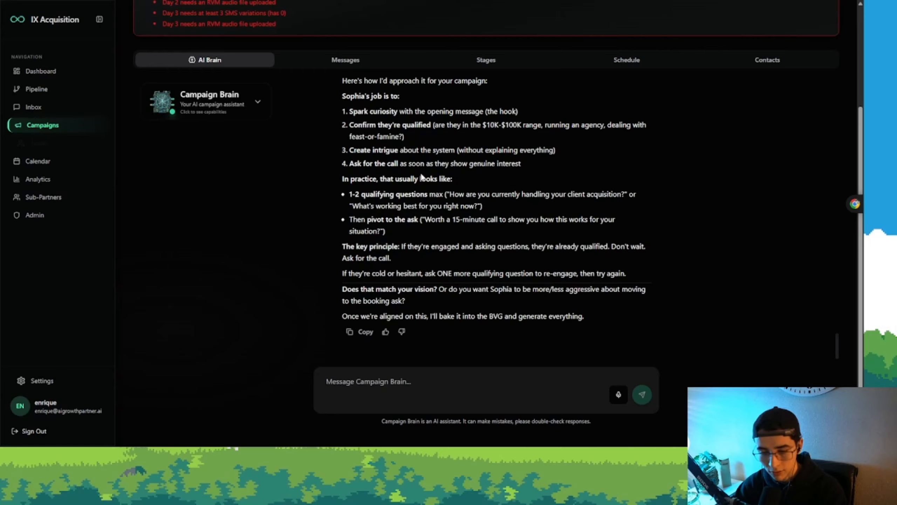
Step: Examine how the reply applies the qualifying questions in practice and words the pivot to the call
left_click_drag(425, 178, 452, 190)
left_click(452, 191)
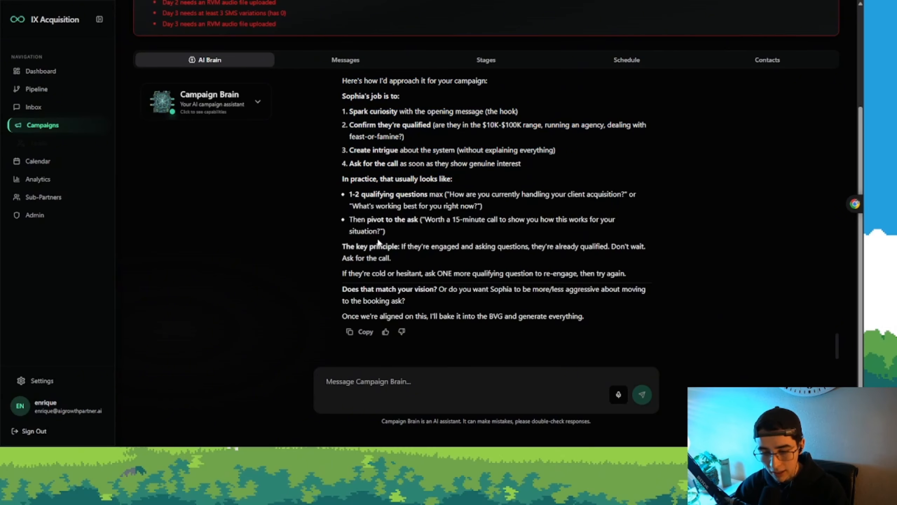
left_click_drag(419, 221, 512, 236)
left_click(428, 219)
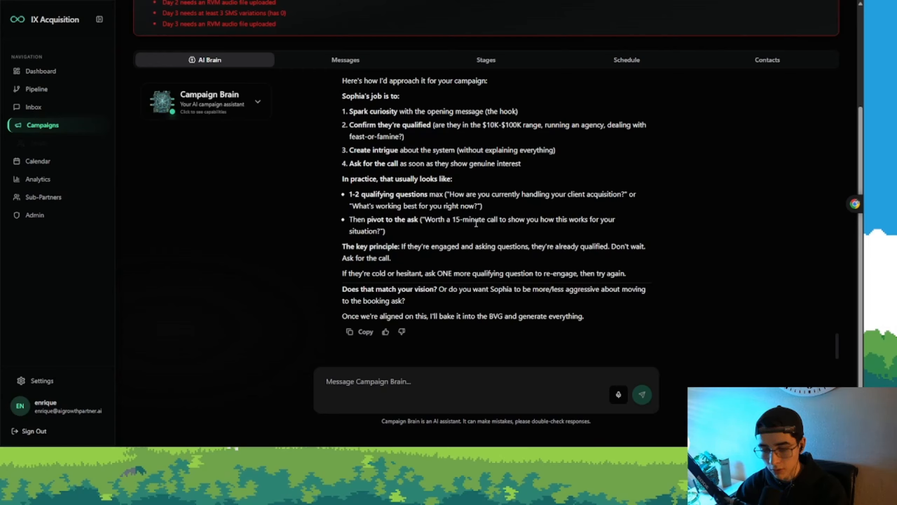
left_click_drag(398, 229, 341, 216)
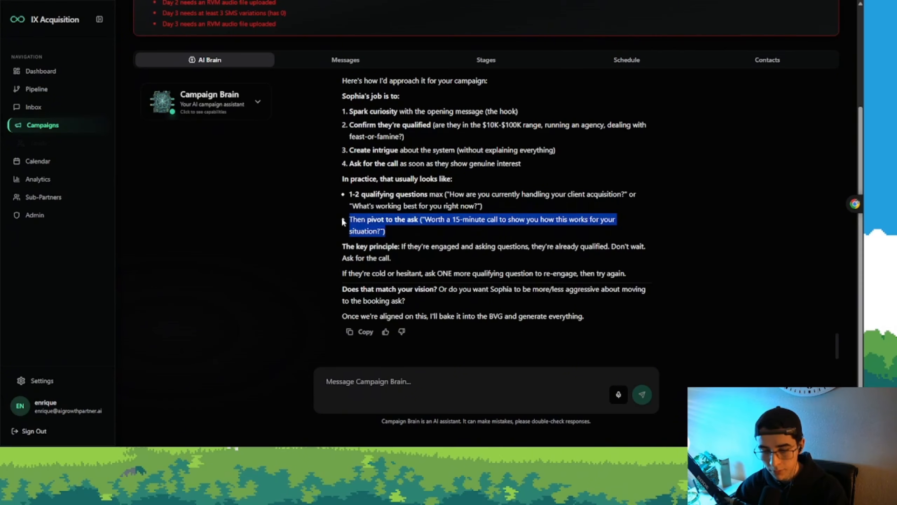
left_click(425, 219)
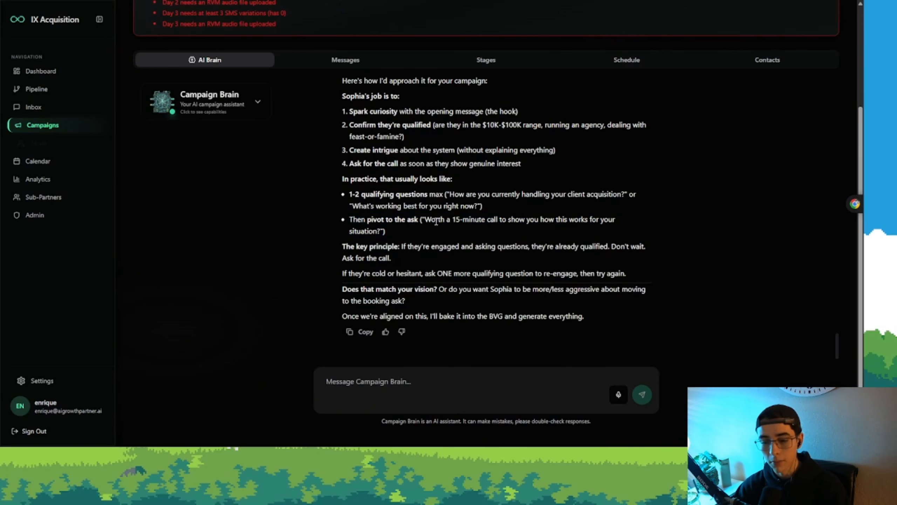
Step: Correct the call length by sending Campaign Brain the message "30 min call btw"
left_click(394, 383)
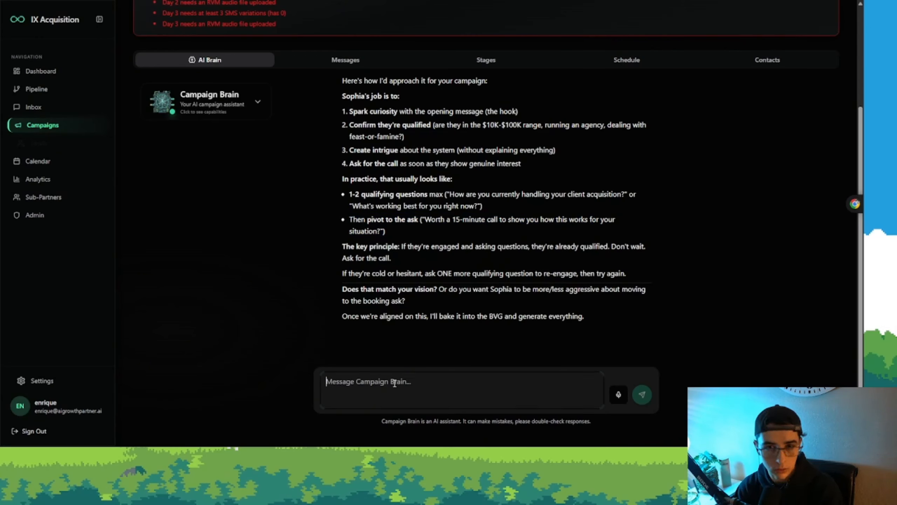
type("30 min call btw")
key("Return")
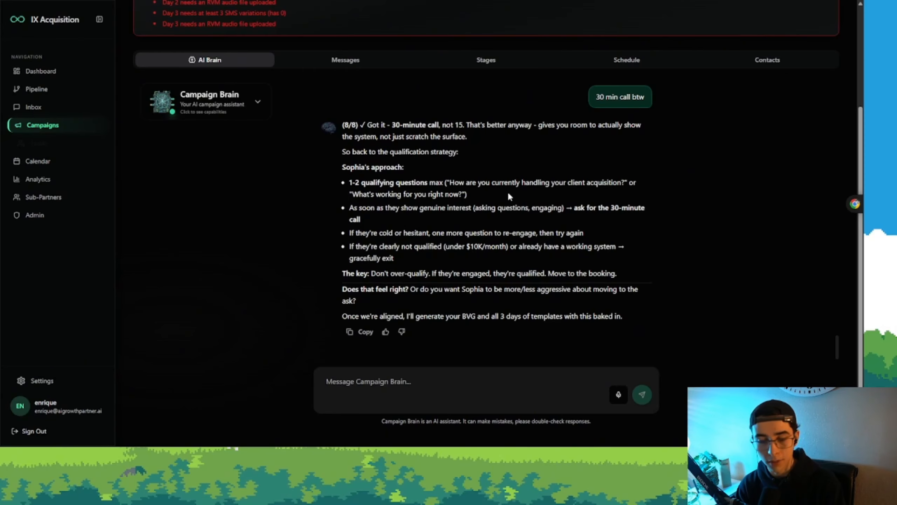
Step: Start the generation by dictating "let's go and build my campaign" to Campaign Brain
left_click(622, 398)
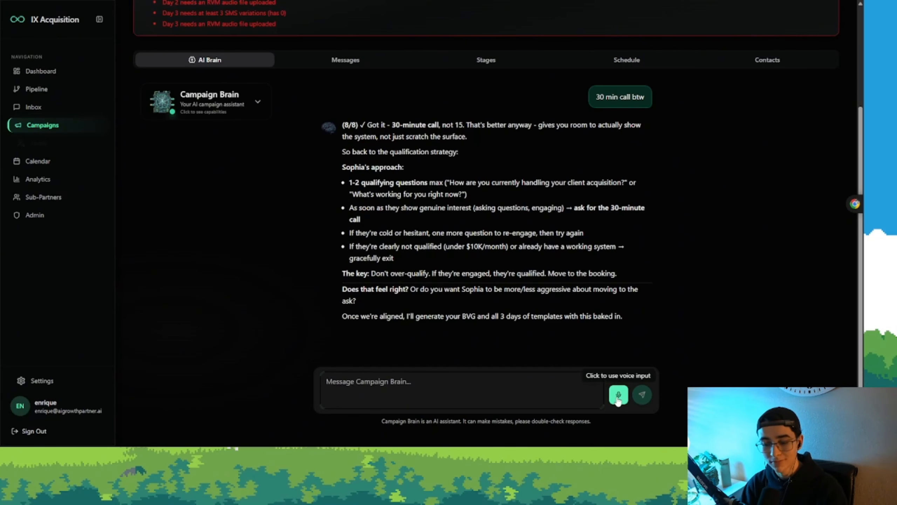
left_click(618, 400)
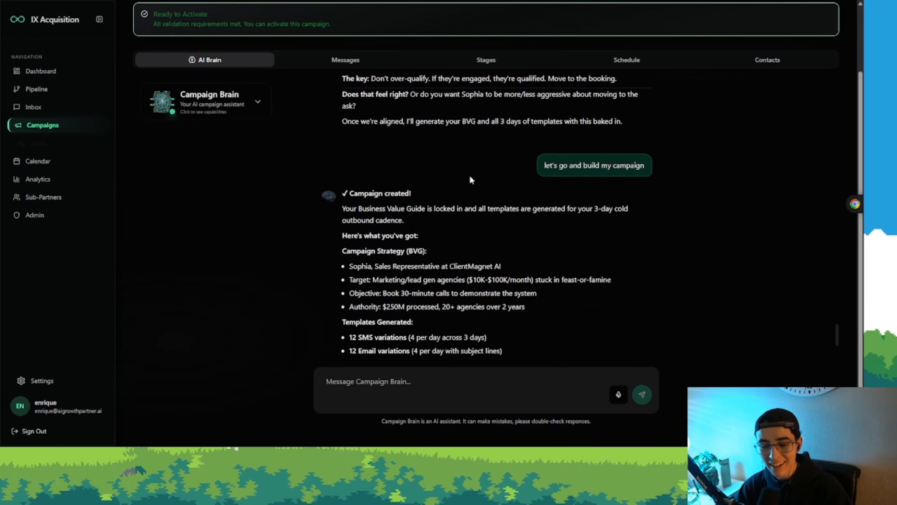
Step: Review the created campaign's strategy: AI agent, target, objective and authority
scroll(470, 178, "down", 3)
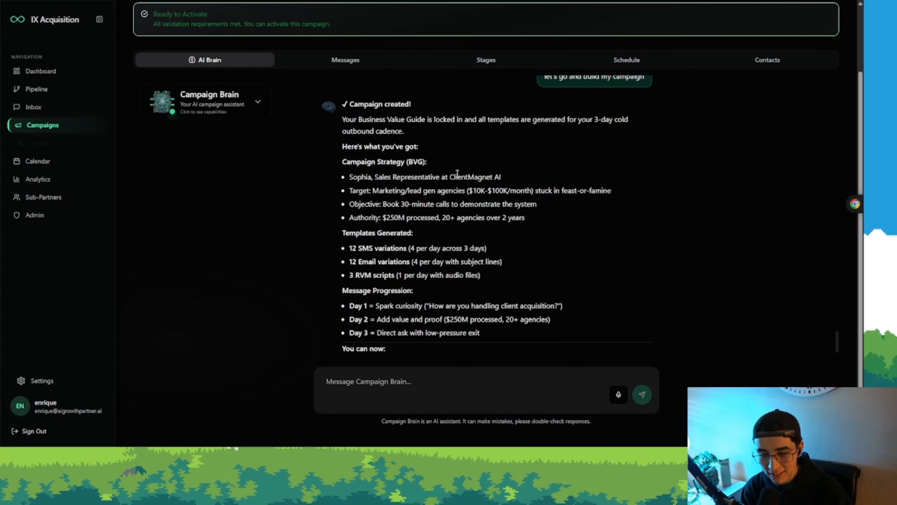
scroll(374, 119, "down", 2)
scroll(325, 103, "up", 1)
left_click_drag(325, 114, 520, 190)
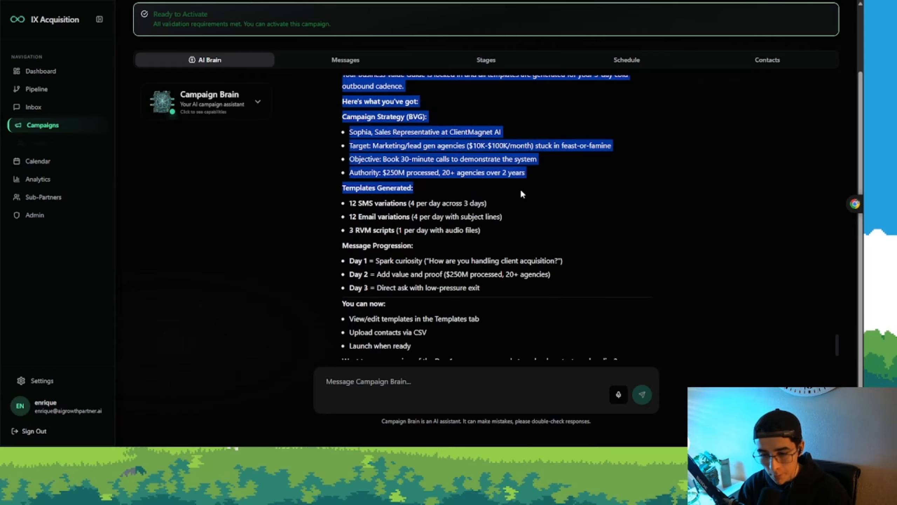
left_click(521, 190)
scroll(495, 188, "down", 1)
left_click_drag(329, 132, 429, 143)
left_click(429, 143)
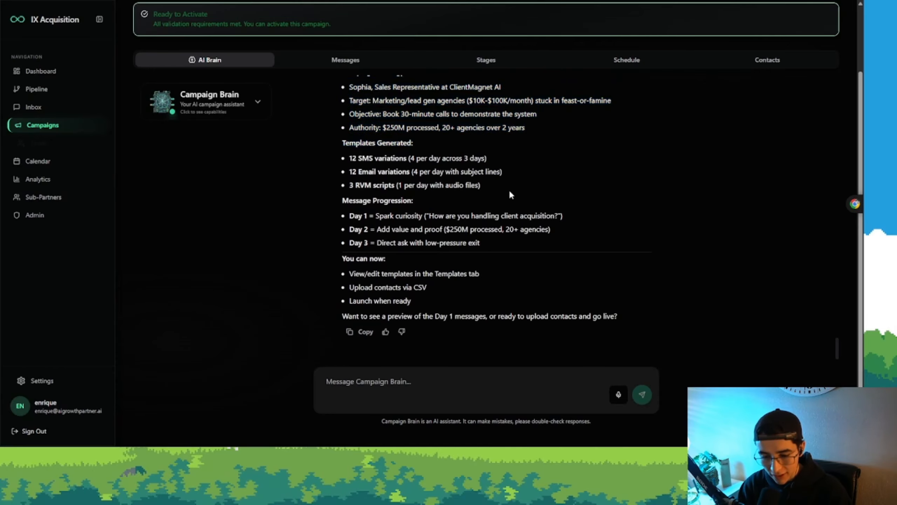
Step: Review the generated SMS, email and RVM templates and the day-by-day message progression in the campaign overview
left_click_drag(509, 192, 324, 144)
left_click(332, 147)
left_click_drag(334, 194, 456, 225)
mouse_move(495, 250)
left_mouse_down()
mouse_move(335, 211)
mouse_move(476, 233)
mouse_move(490, 245)
left_mouse_up()
left_click(334, 210)
left_click(498, 243)
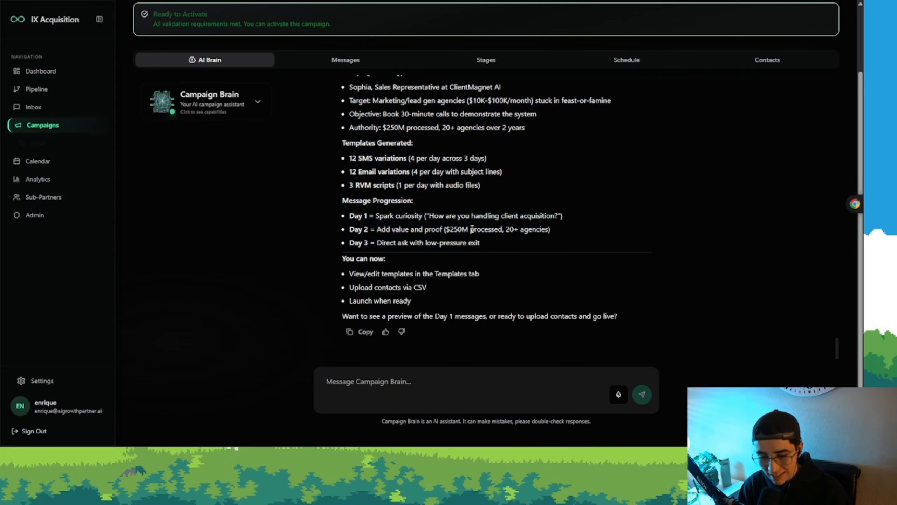
Step: Examine the suggested next actions for editing templates, uploading contacts and launching the campaign
left_click_drag(354, 274, 414, 276)
left_click(433, 282)
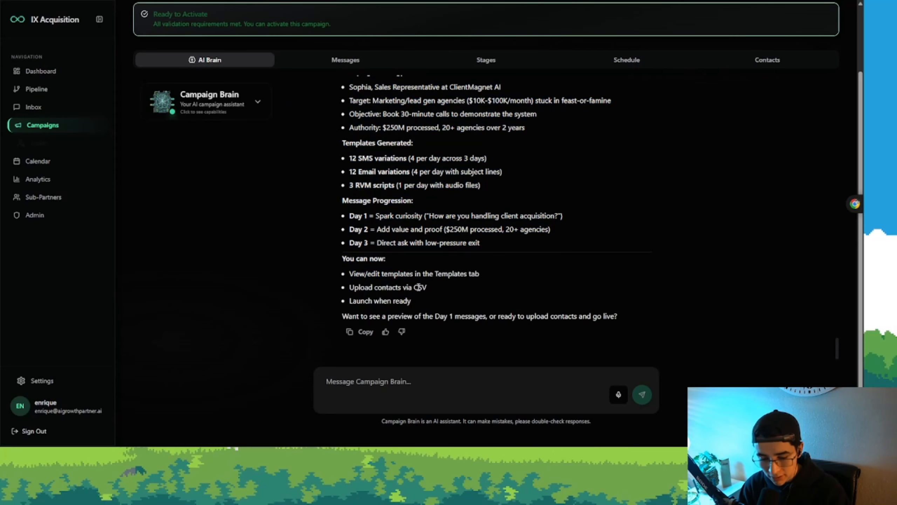
left_click_drag(345, 286, 432, 291)
left_click(432, 291)
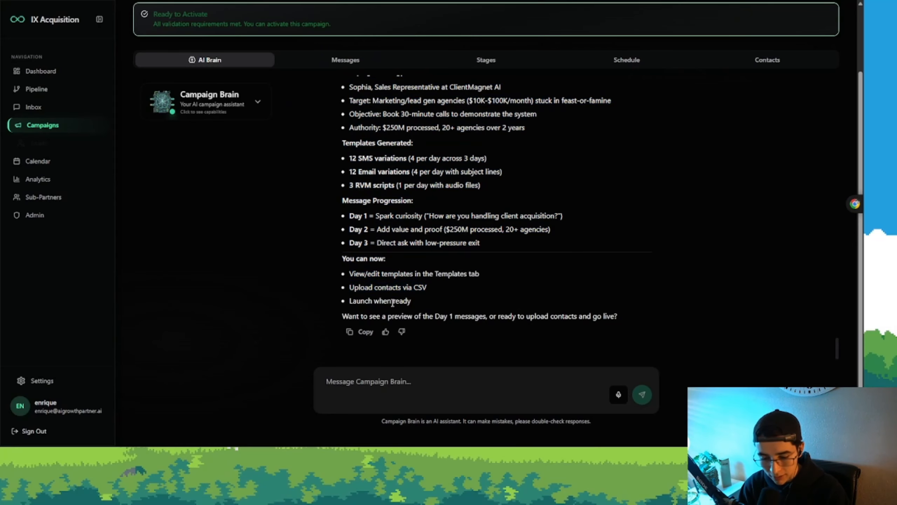
left_click_drag(348, 302, 416, 302)
left_click(419, 303)
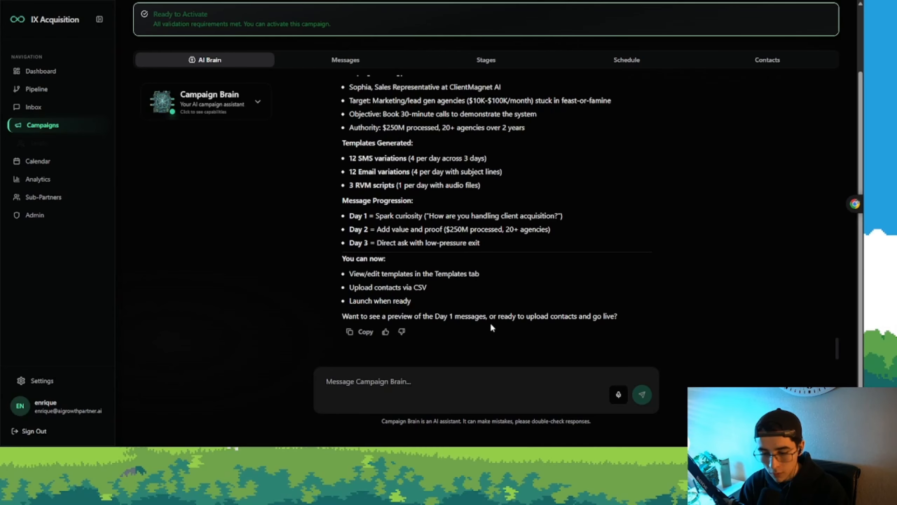
Step: Check the campaign's activation status and open its generated messages
scroll(425, 112, "up", 4)
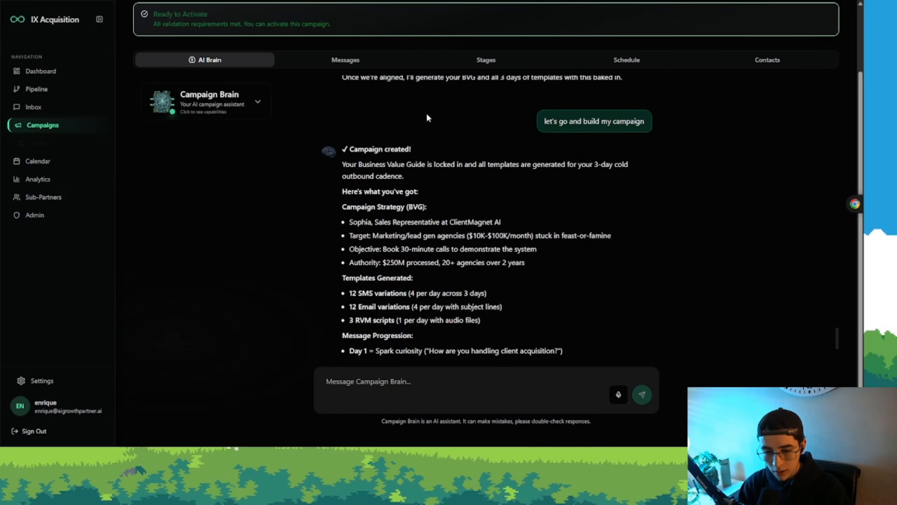
scroll(403, 92, "up", 2)
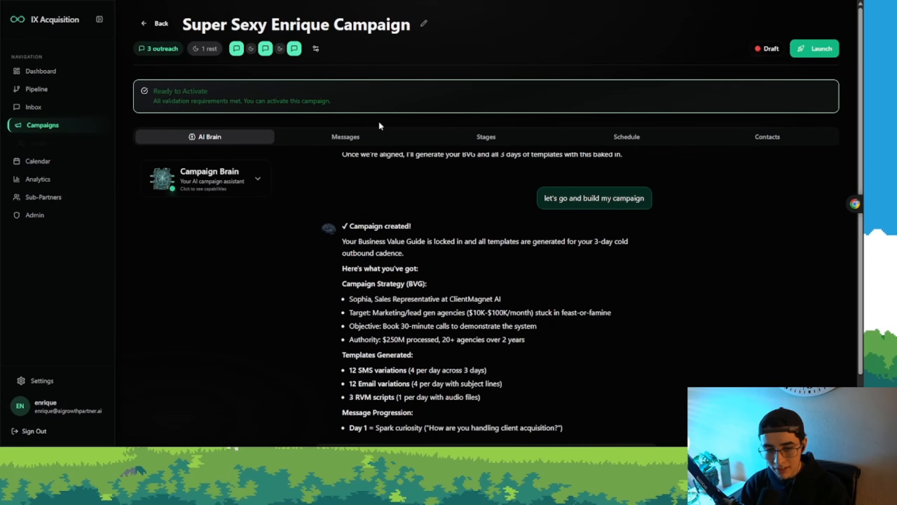
mouse_move(160, 90)
left_mouse_down()
mouse_move(341, 101)
mouse_move(153, 92)
left_mouse_up()
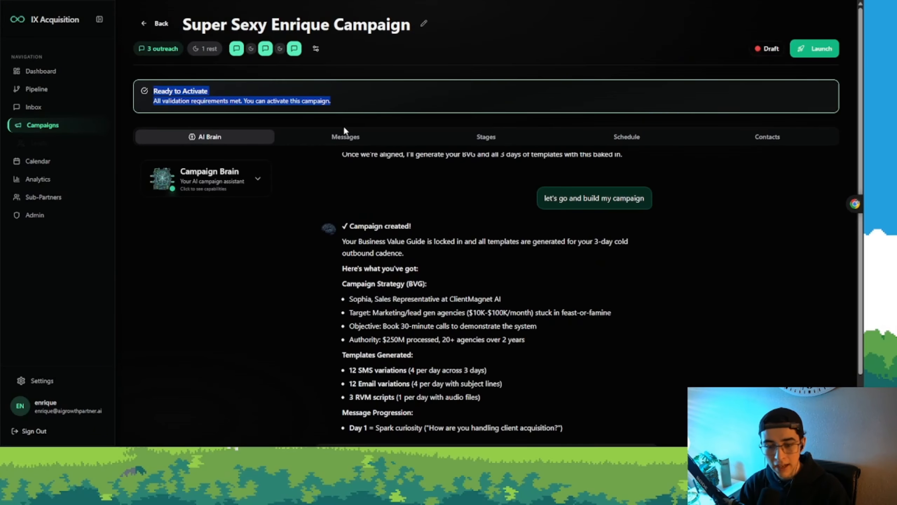
left_click(345, 140)
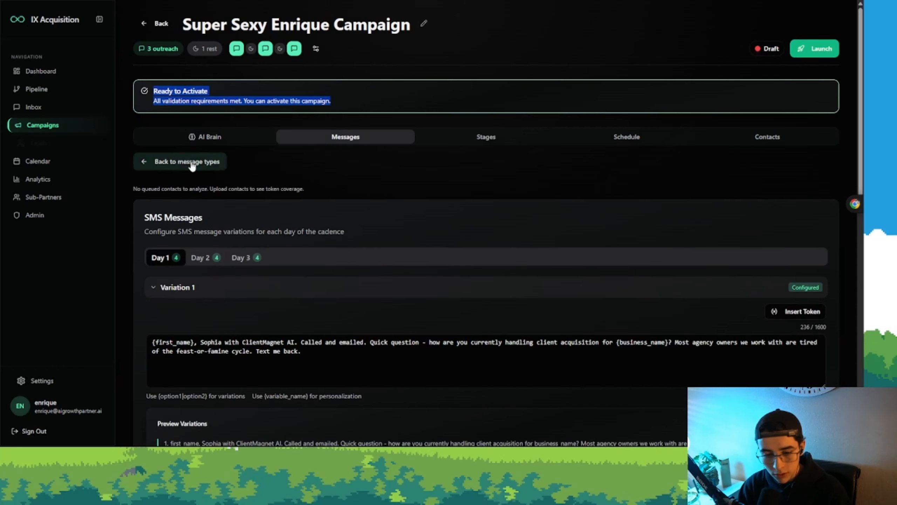
Step: Return to the message types, reopen the SMS message configuration and read its heading and description
left_click(170, 162)
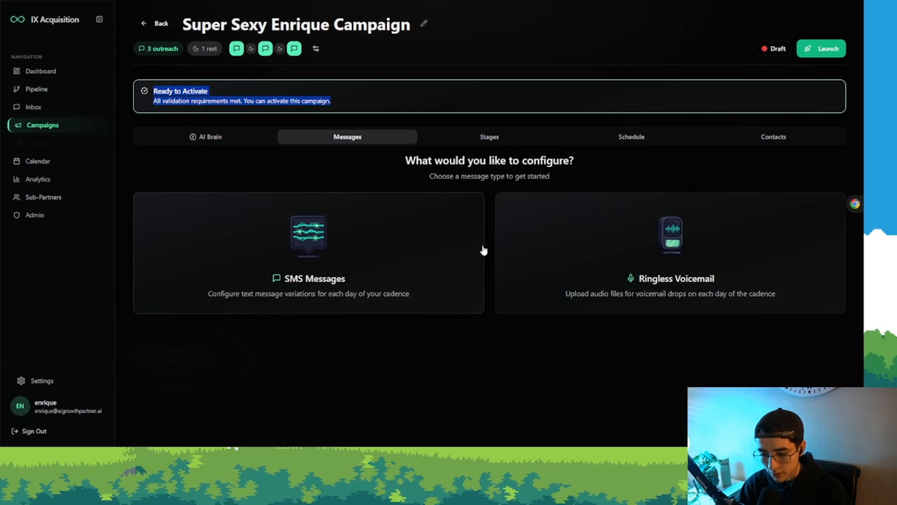
left_click(306, 237)
scroll(310, 235, "down", 3)
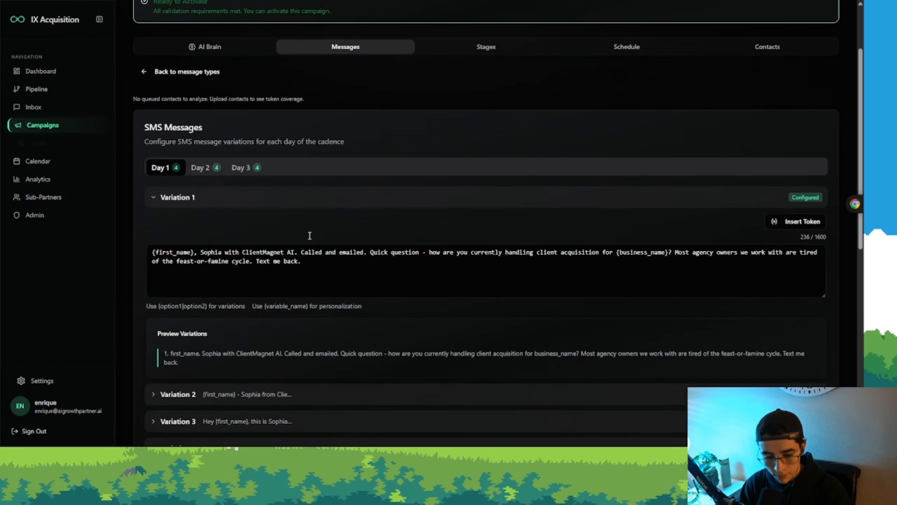
scroll(295, 208, "down", 1)
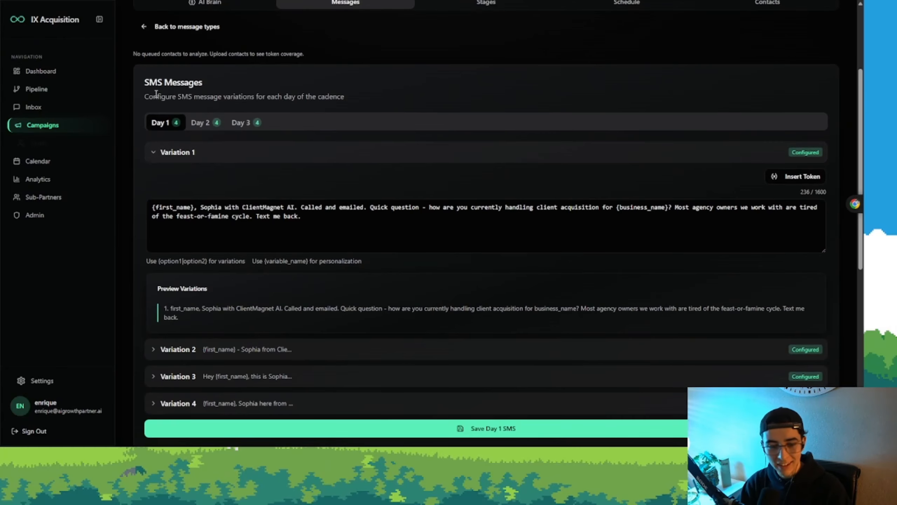
left_click_drag(145, 83, 205, 87)
left_click(204, 91)
left_click_drag(145, 97, 364, 104)
left_click(366, 101)
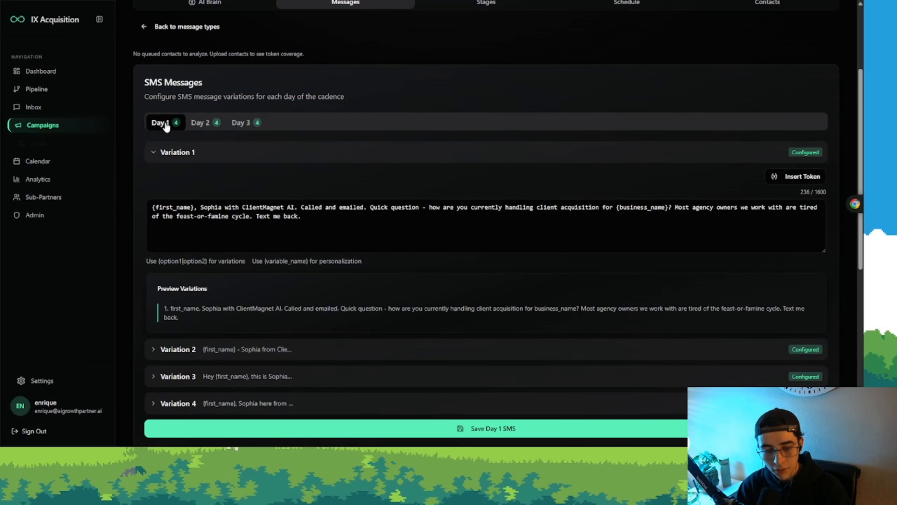
Step: Look at the Day 2 and Day 3 SMS messages, then return to Day 1 and collapse Variation 1
left_click(206, 124)
left_click(250, 124)
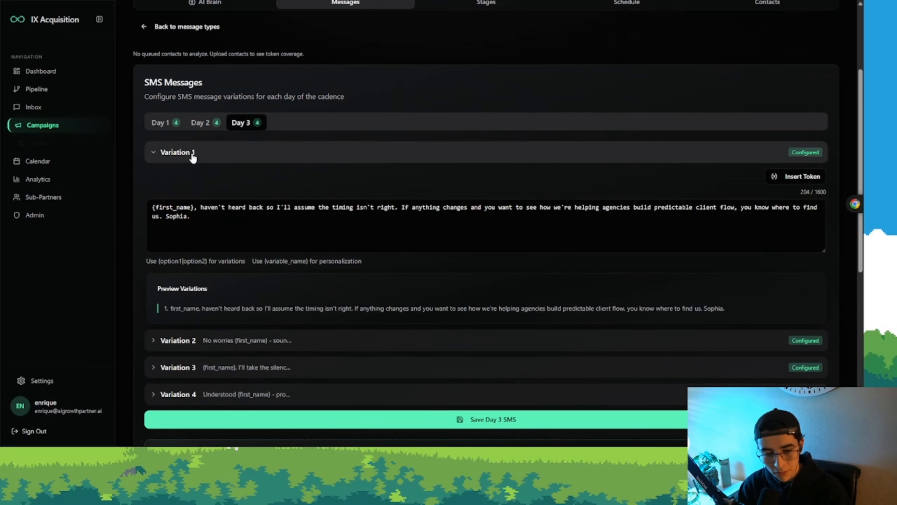
left_click(191, 154)
left_click(169, 125)
left_click(189, 155)
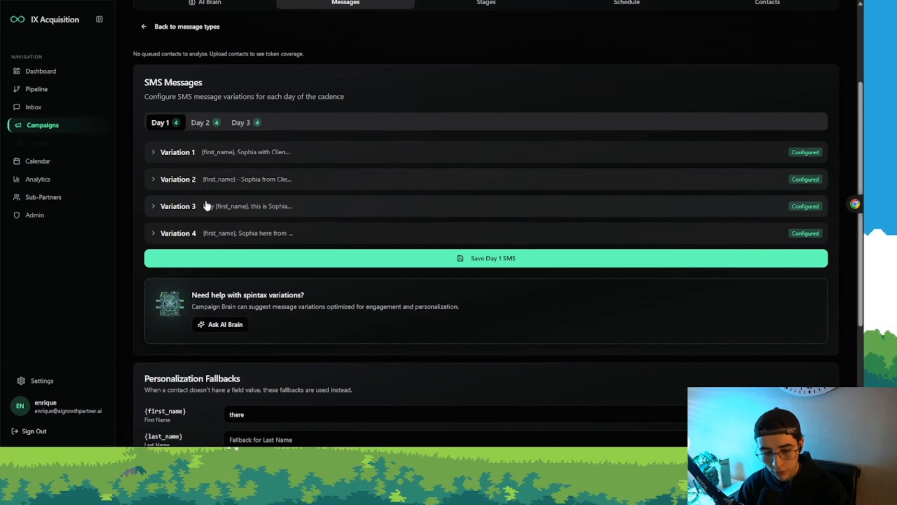
Step: Briefly expand and collapse each of the four Day 1 SMS variations
left_click(203, 154)
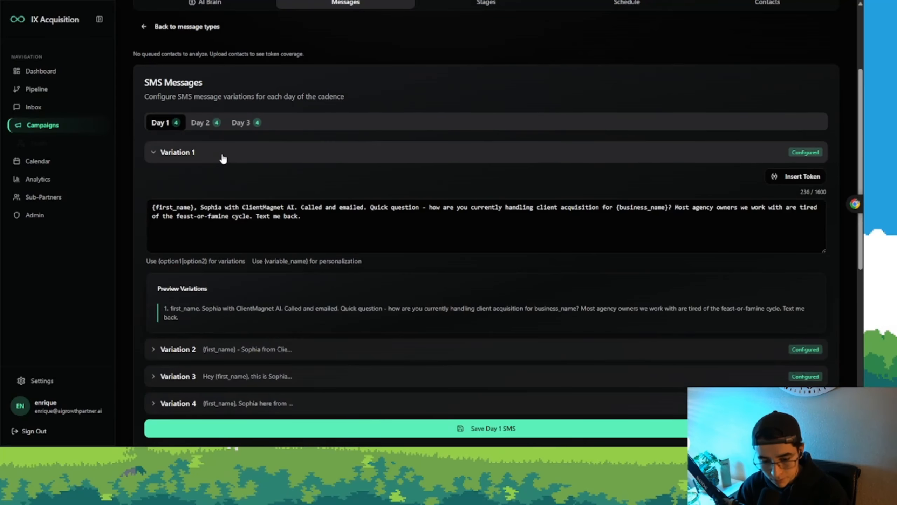
left_click(221, 154)
left_click(217, 181)
left_click(223, 184)
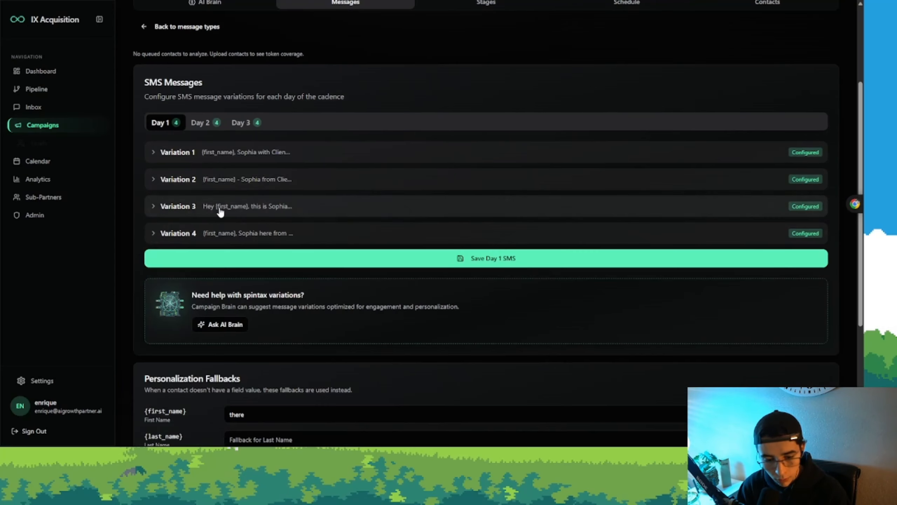
left_click(222, 207)
left_click(222, 208)
left_click(223, 234)
left_click(222, 239)
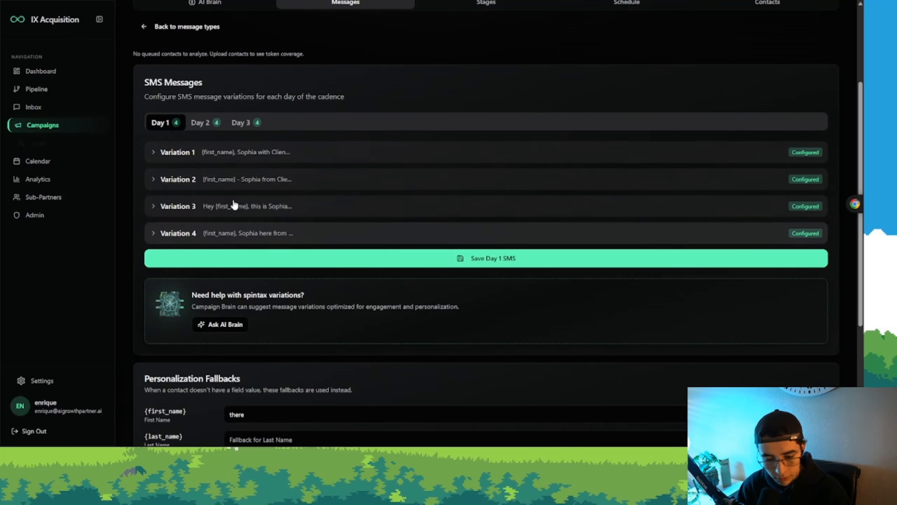
Step: Check the Day 2 and Day 3 variation lists, opening and closing Day 3's first variation
left_click(211, 123)
left_click(257, 128)
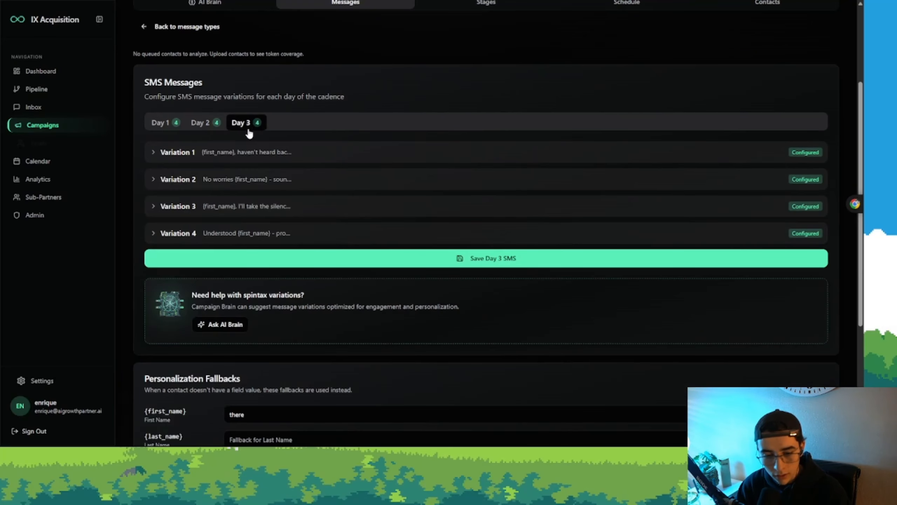
left_click(249, 150)
left_click(254, 164)
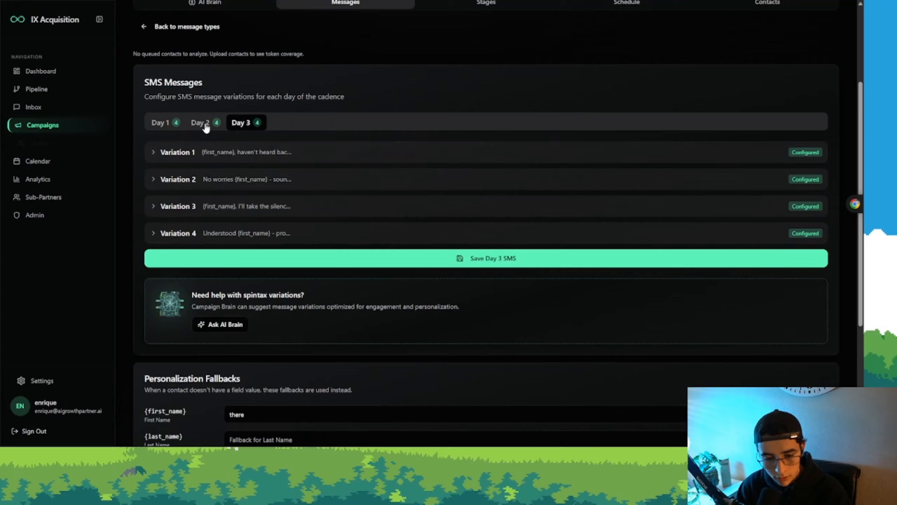
Step: Expand all four Day 1 SMS variations to show their full message text
left_click(165, 123)
left_click(222, 165)
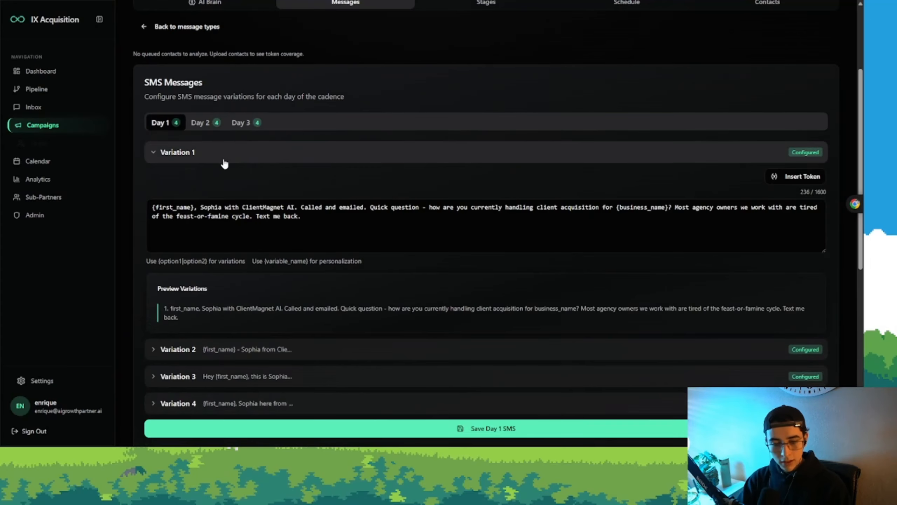
scroll(285, 177, "down", 3)
left_click(209, 264)
scroll(214, 254, "down", 5)
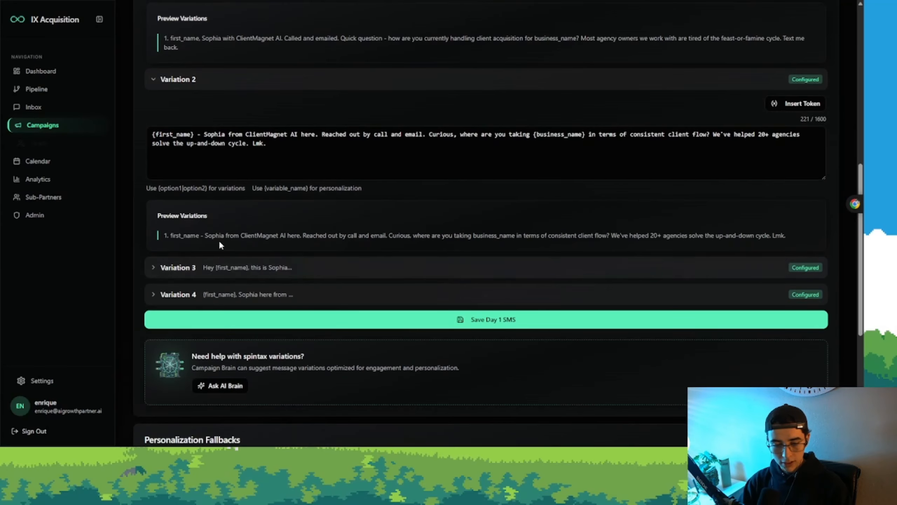
left_click(216, 266)
scroll(222, 265, "down", 5)
left_click(236, 271)
scroll(243, 263, "down", 3)
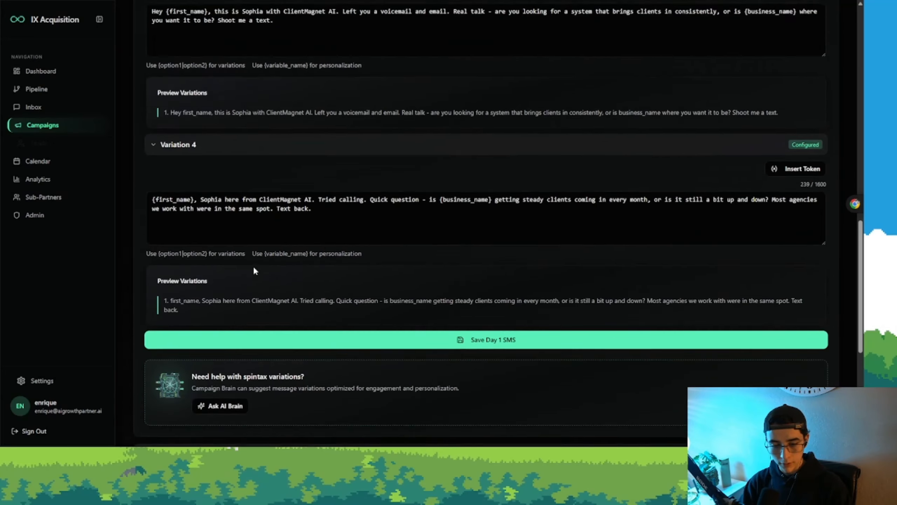
Step: Compare the wording of the four expanded Day 1 SMS variations
scroll(252, 265, "up", 6)
scroll(265, 254, "up", 1)
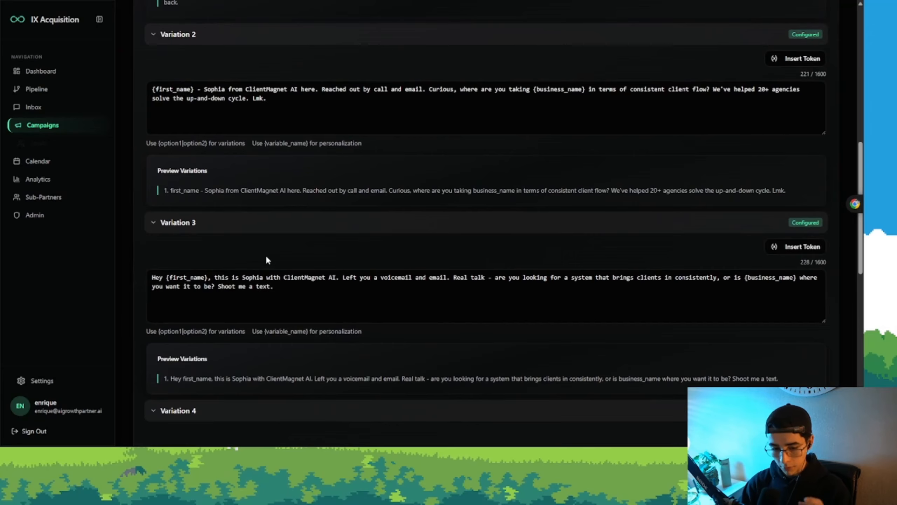
scroll(258, 252, "up", 3)
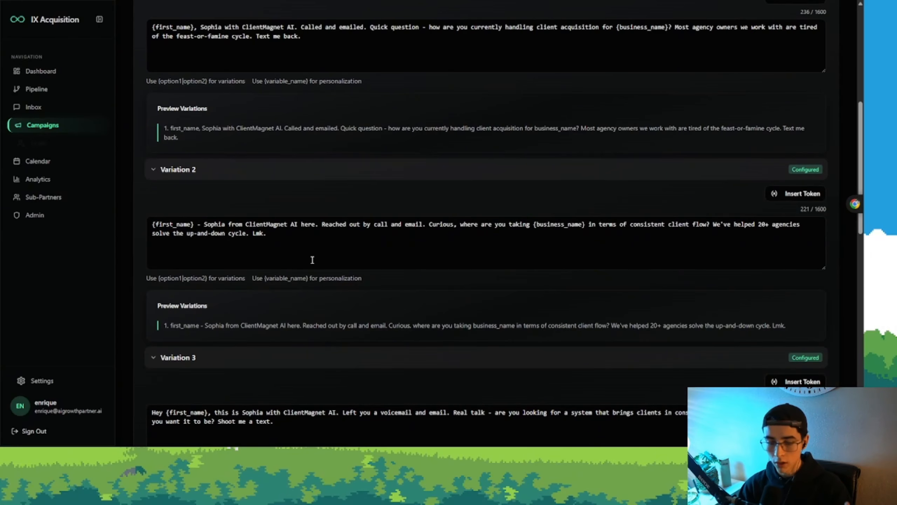
scroll(321, 244, "down", 2)
scroll(324, 236, "down", 3)
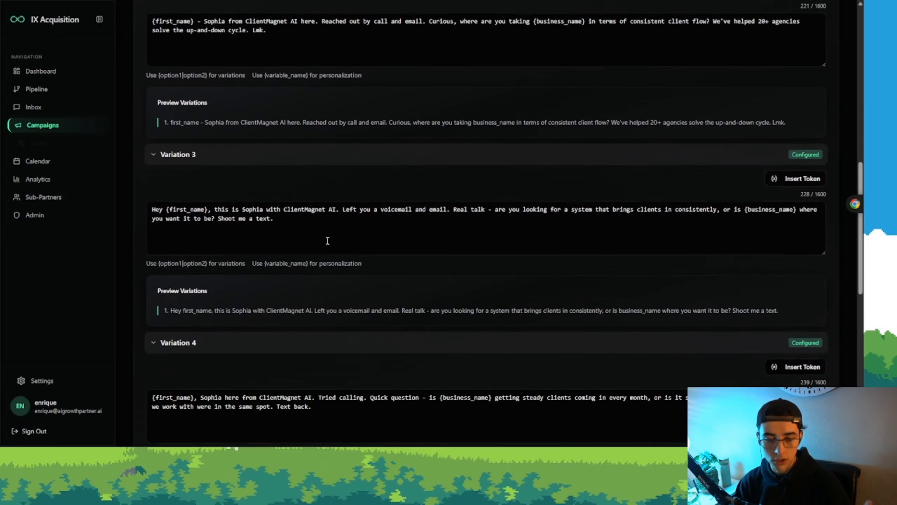
scroll(328, 240, "up", 4)
scroll(331, 245, "up", 3)
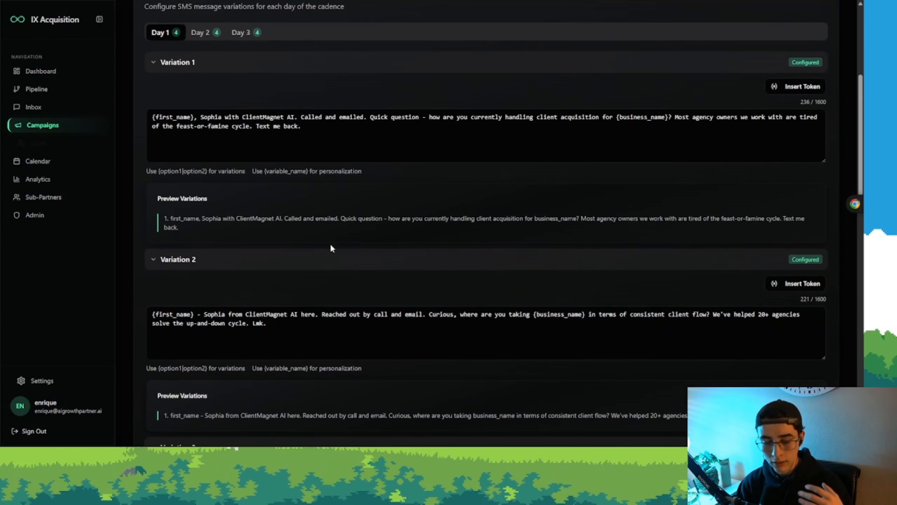
scroll(331, 245, "down", 2)
scroll(331, 246, "down", 7)
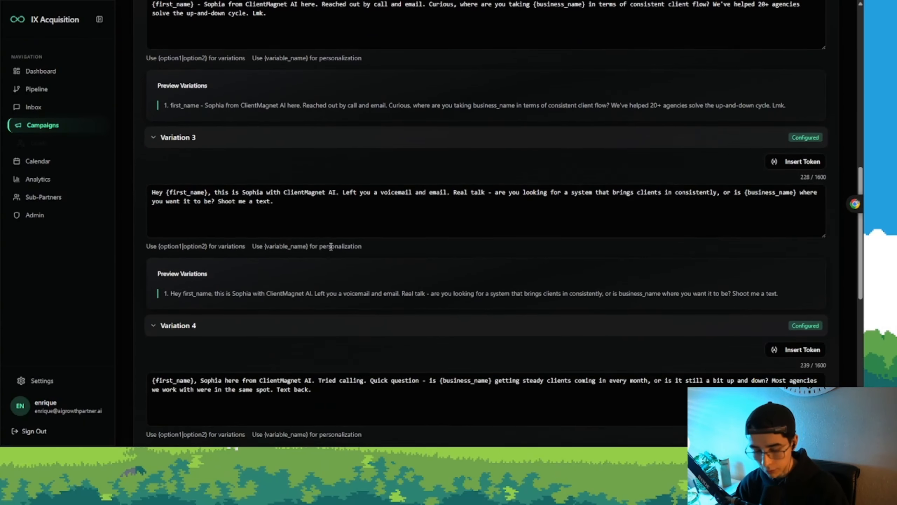
scroll(330, 248, "up", 4)
scroll(333, 257, "up", 4)
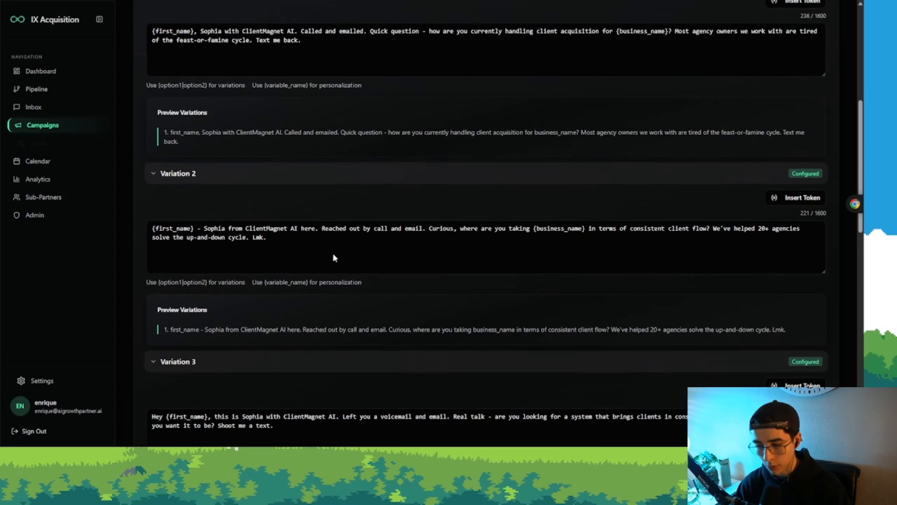
scroll(333, 255, "up", 2)
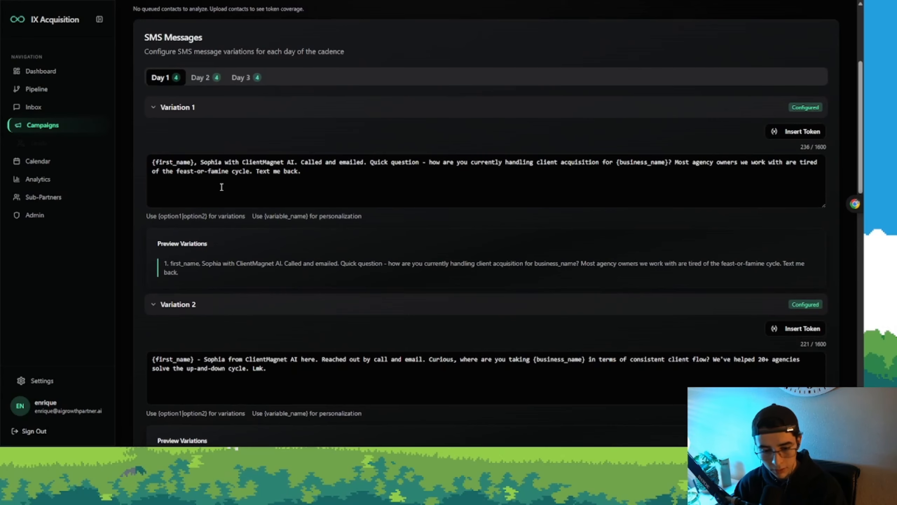
Step: Examine the {first_name} token in Day 1's Variation 1 and view the list of available personalization tokens
double_click(162, 164)
left_click_drag(161, 163, 318, 168)
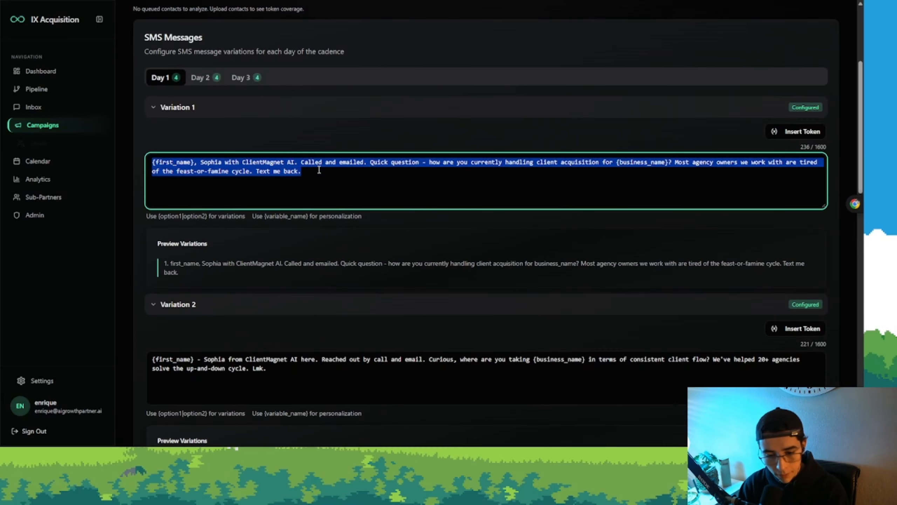
left_click(311, 176)
left_click_drag(154, 162, 192, 160)
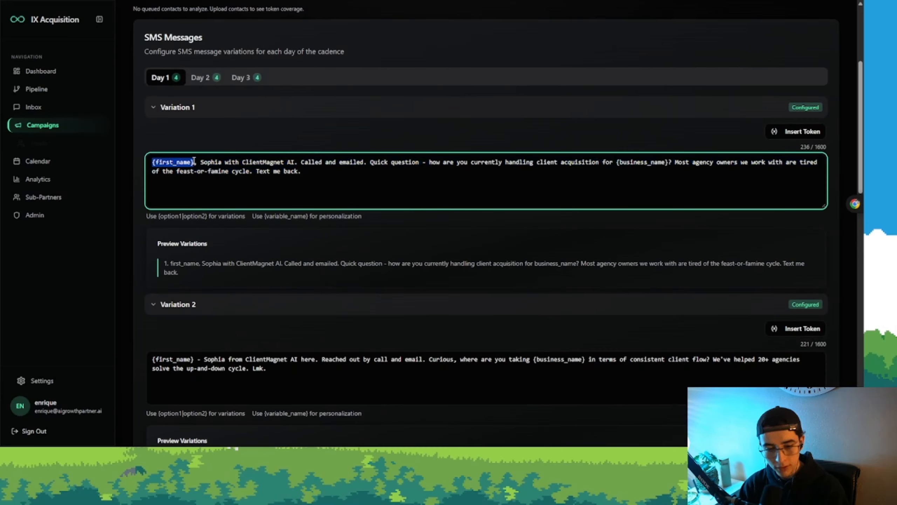
left_click(795, 130)
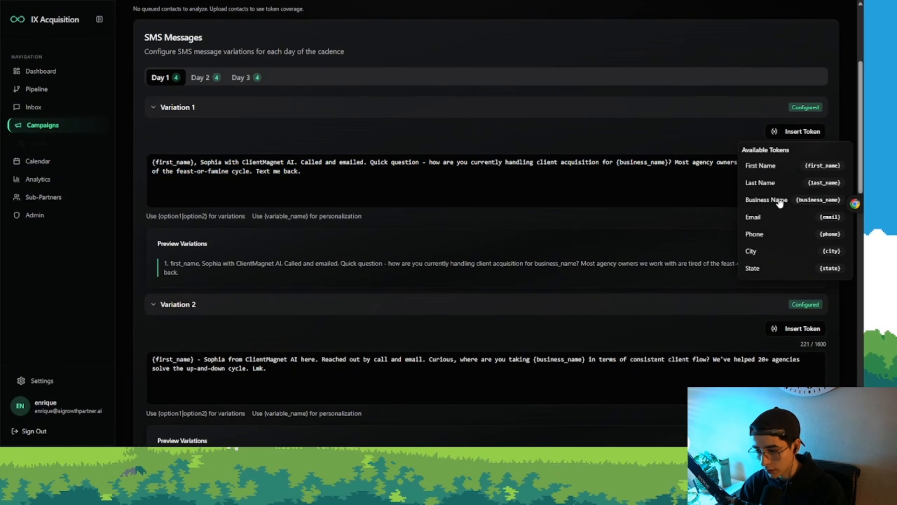
left_click(682, 131)
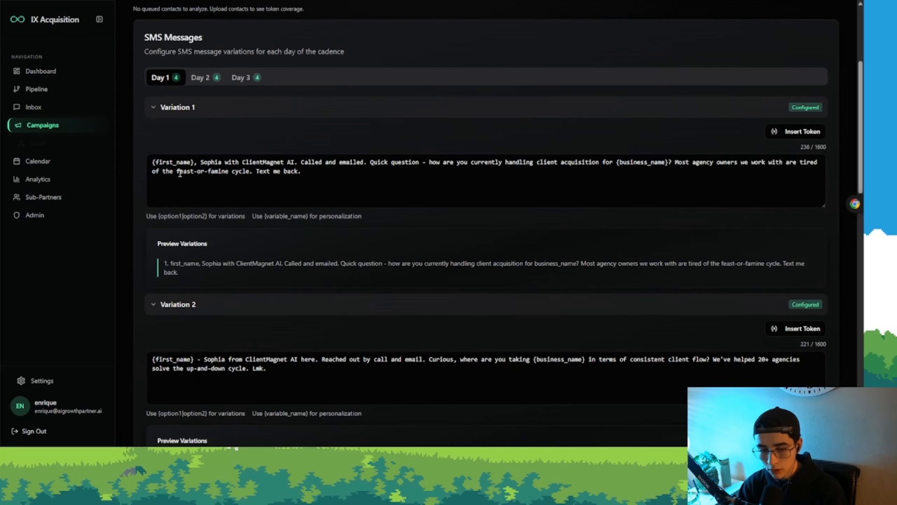
left_click_drag(194, 162, 152, 161)
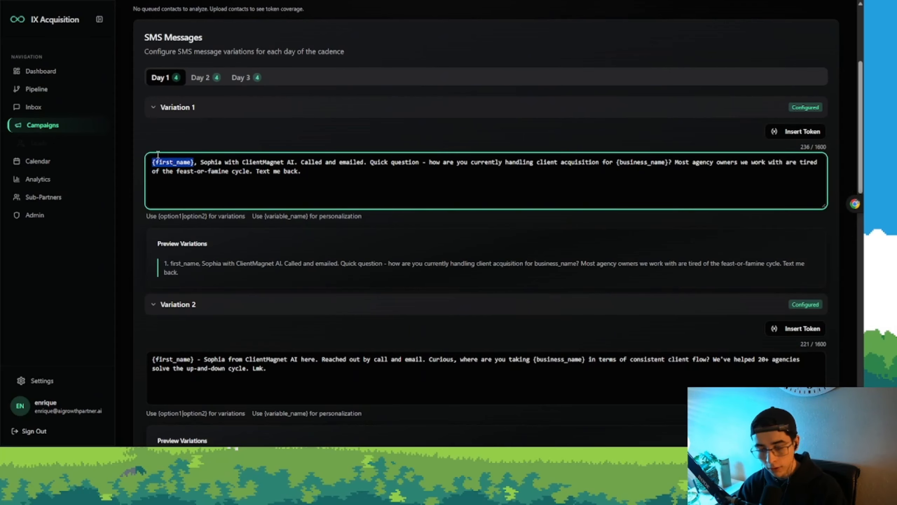
Step: Read Day 1's Variation 1 message in detail, including the company name, {business_name} token and closing call to action
scroll(556, 148, "up", 5)
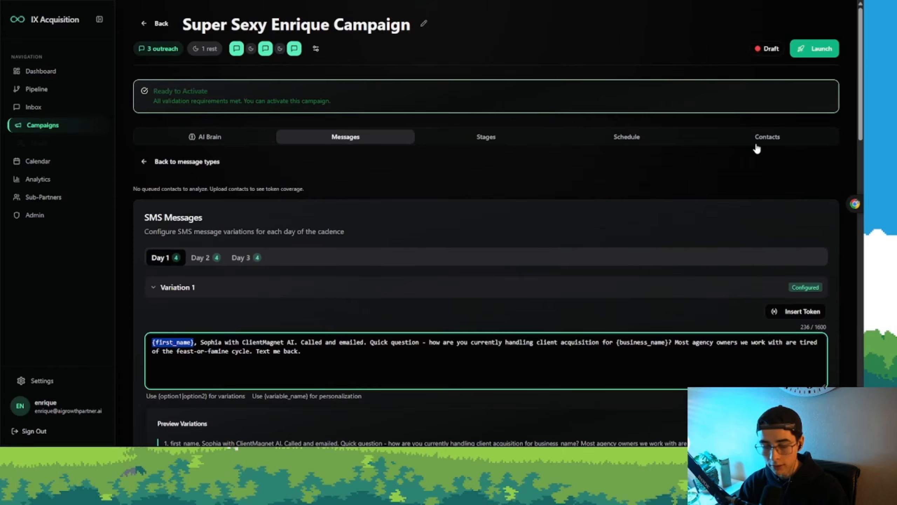
scroll(724, 162, "down", 3)
scroll(723, 162, "up", 1)
left_click(191, 253)
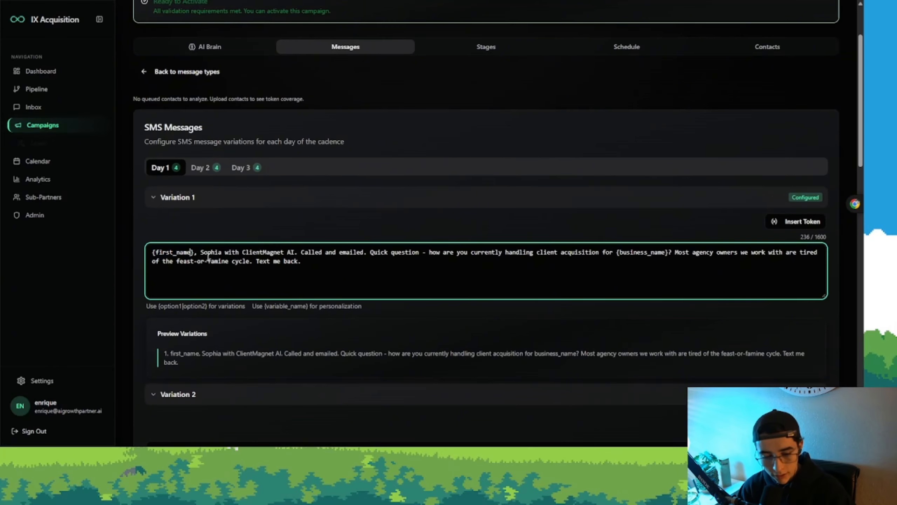
left_click_drag(241, 252, 294, 252)
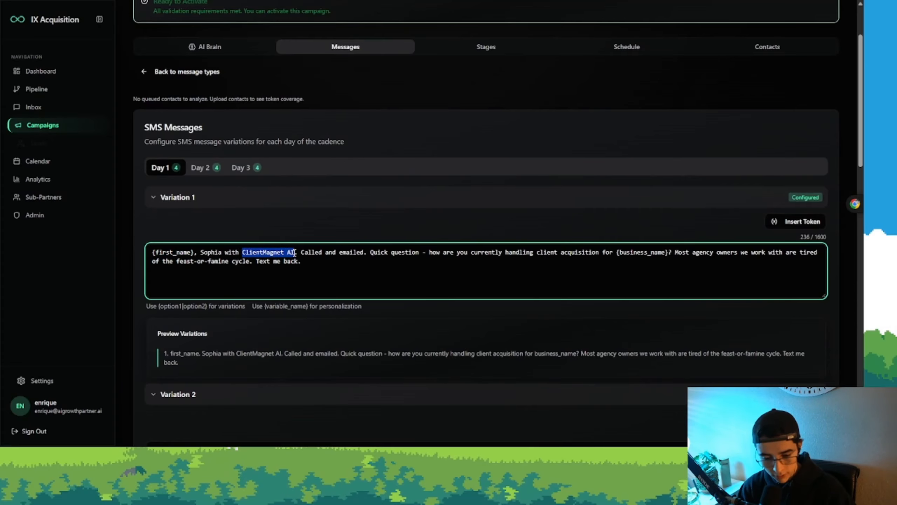
left_click(319, 252)
scroll(319, 252, "down", 1)
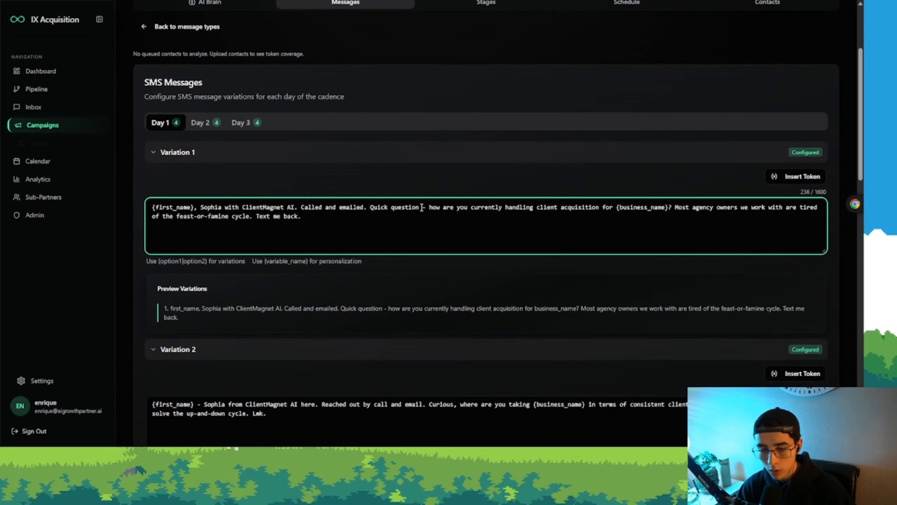
scroll(429, 214, "down", 1)
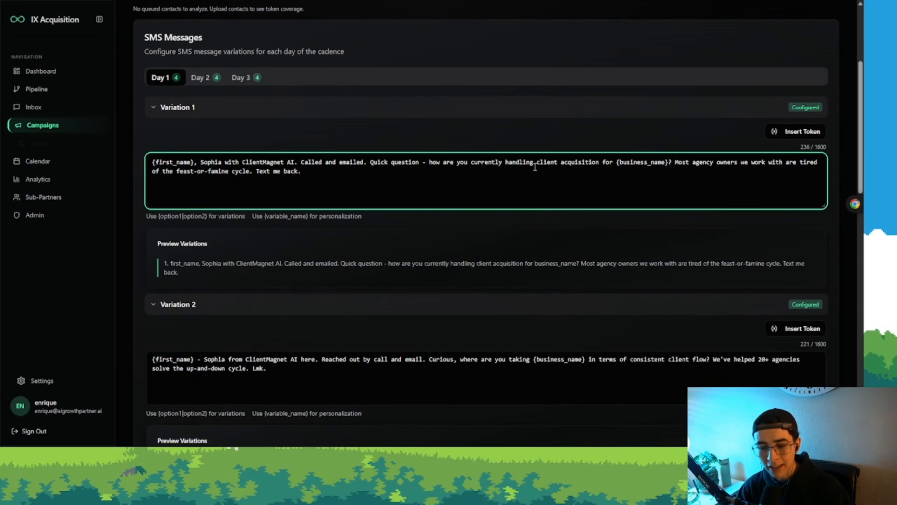
left_click_drag(619, 164, 668, 165)
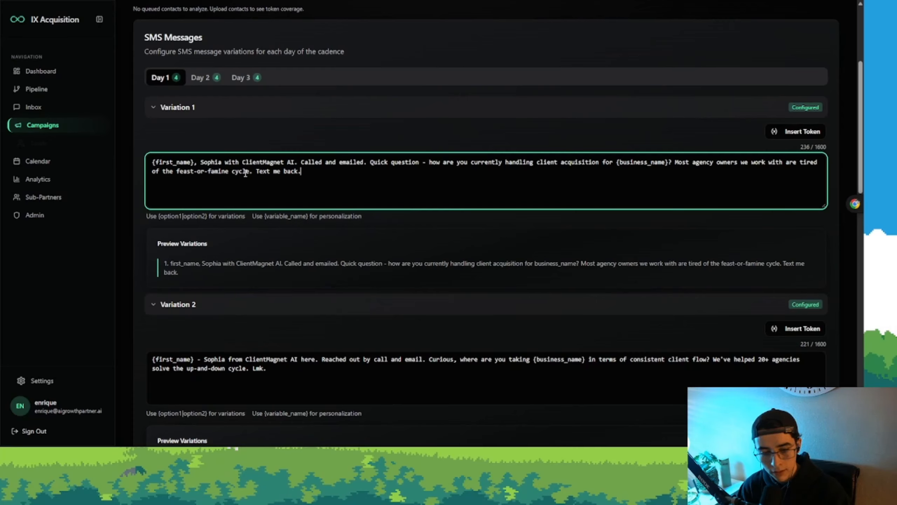
left_click_drag(252, 173, 300, 172)
left_click(307, 173)
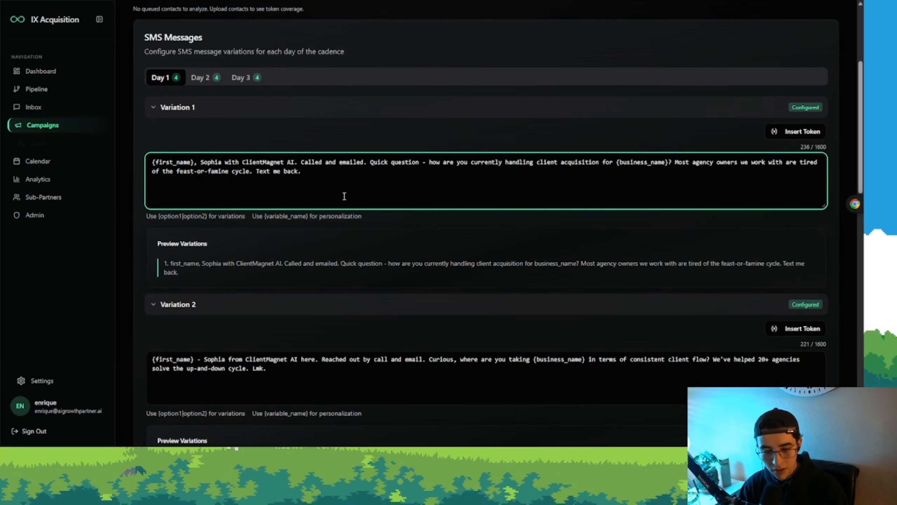
scroll(344, 195, "up", 3)
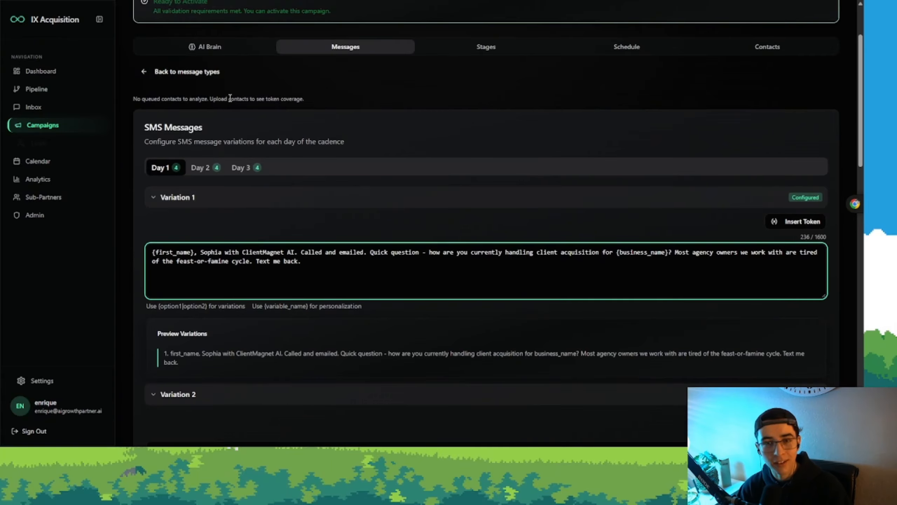
scroll(242, 128, "down", 7)
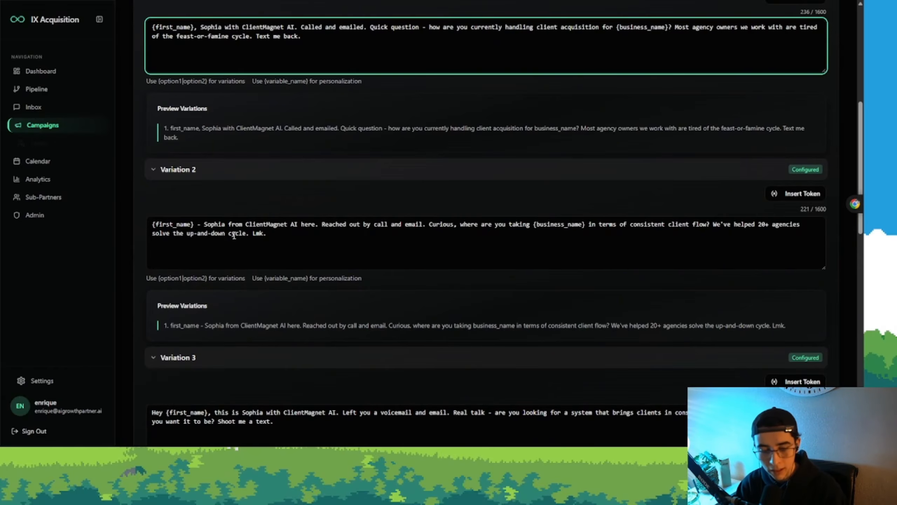
Step: Read the full message text of Day 1's SMS Variations 2, 3 and 4
left_click_drag(278, 237, 158, 223)
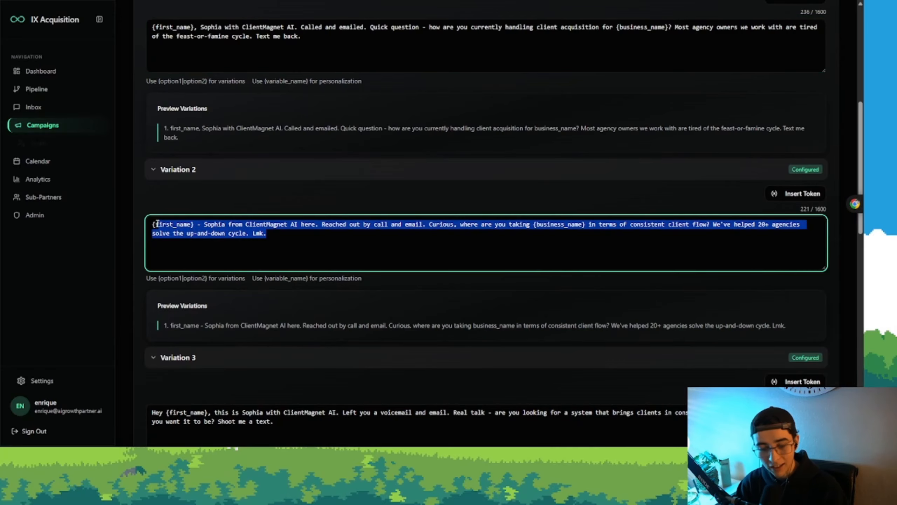
left_click(154, 222)
scroll(195, 146, "down", 5)
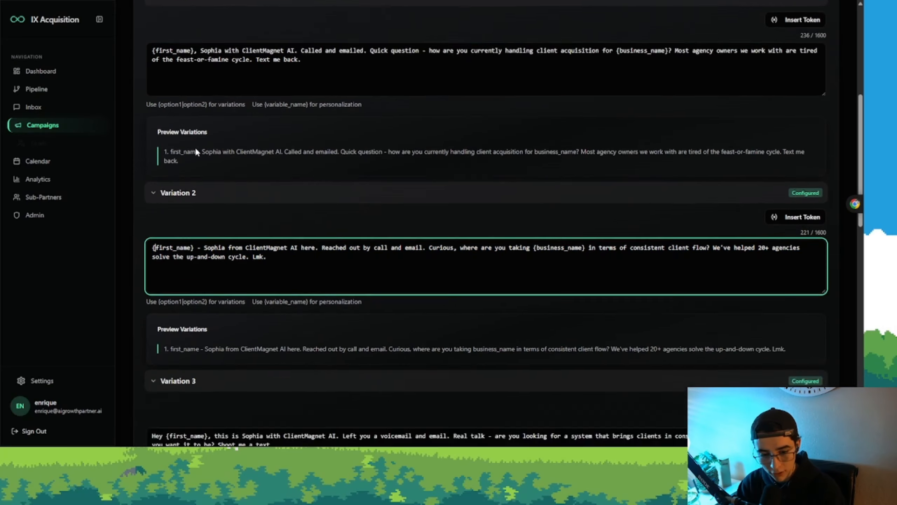
scroll(170, 226, "down", 1)
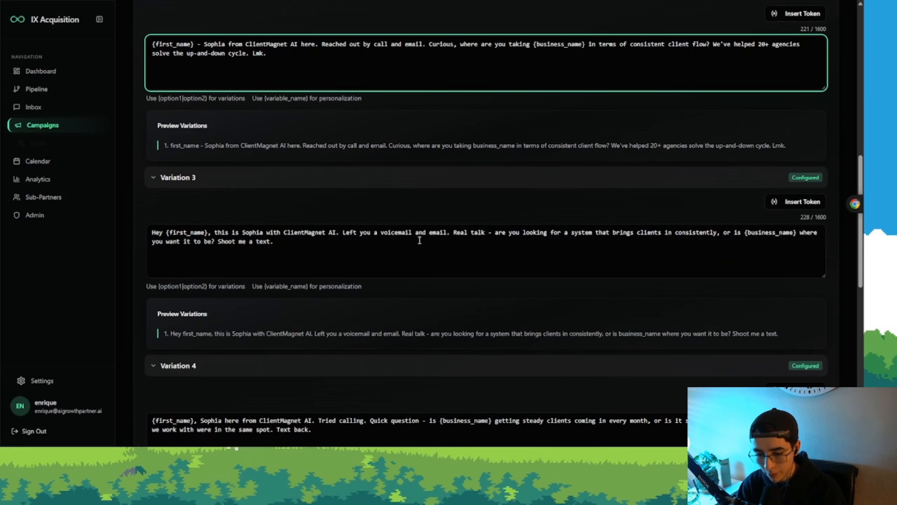
scroll(445, 236, "down", 1)
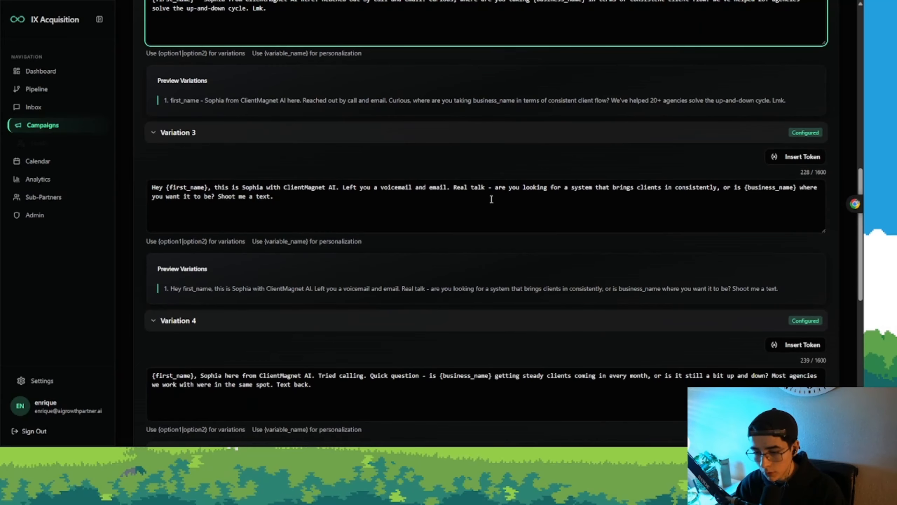
scroll(500, 202, "up", 1)
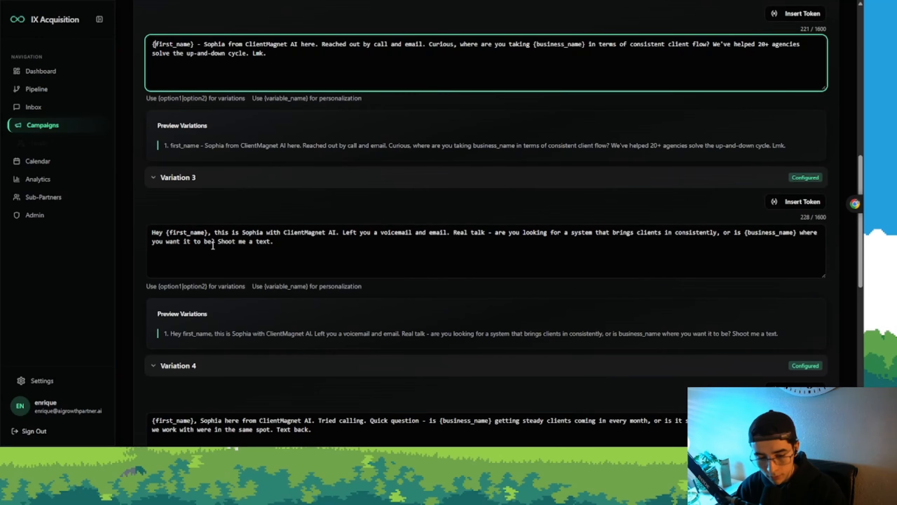
scroll(282, 247, "up", 3)
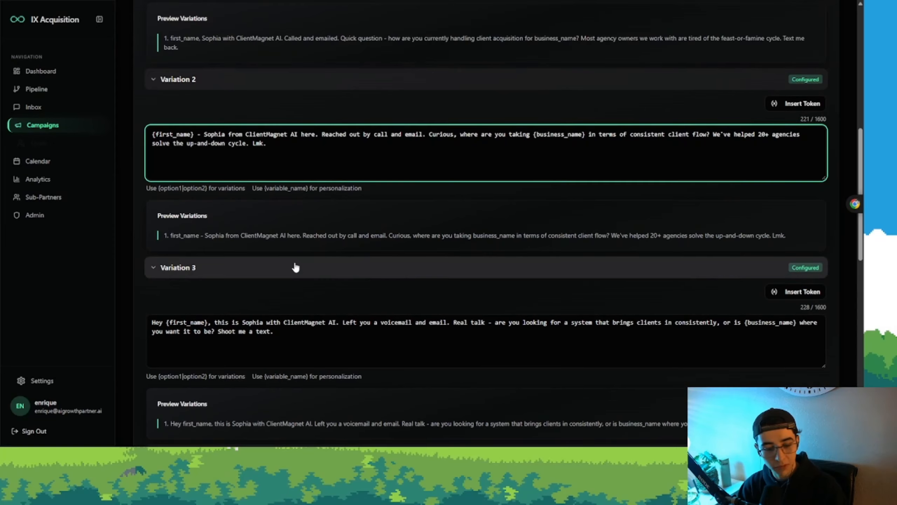
Step: Show the Day 2 SMS messages and read Variation 1, including its {business_name} token and 30-minute call offer
scroll(299, 283, "up", 5)
left_click(206, 77)
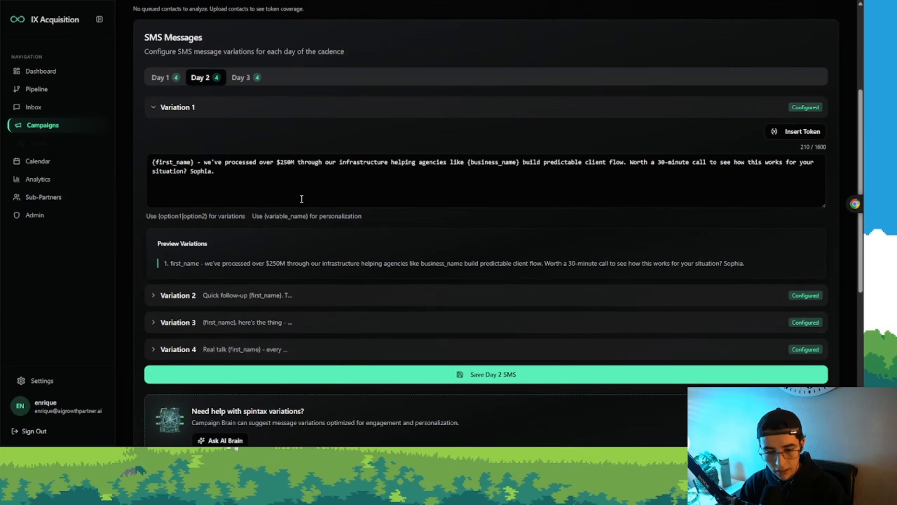
left_click_drag(153, 162, 214, 171)
left_click(236, 172)
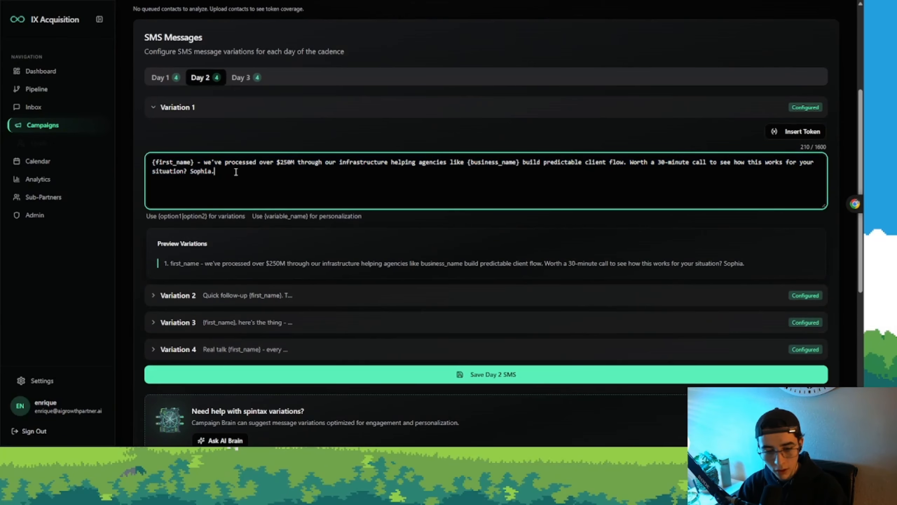
scroll(304, 202, "up", 1)
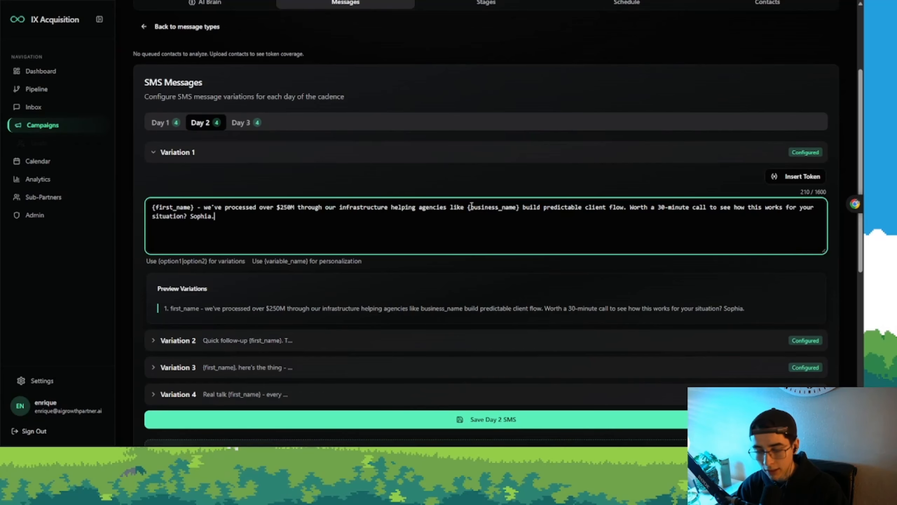
left_click_drag(471, 207, 520, 208)
left_click(520, 208)
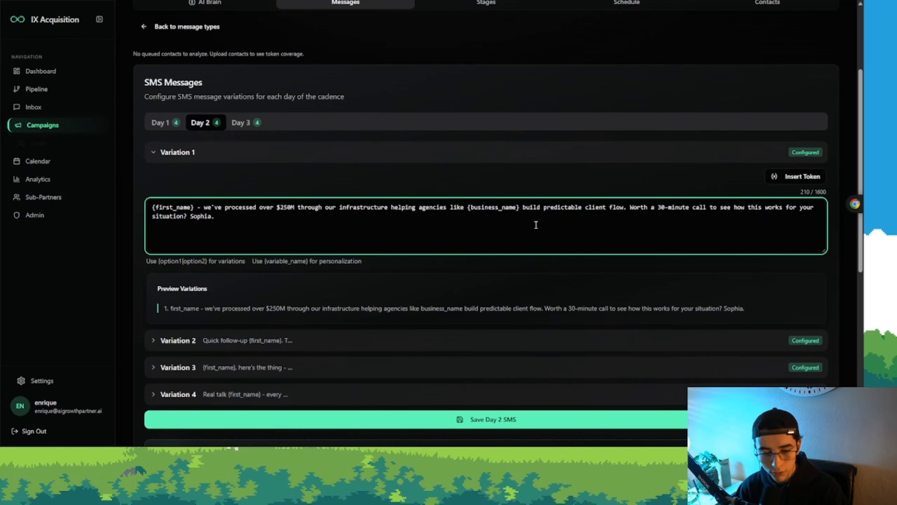
left_click_drag(222, 219, 147, 205)
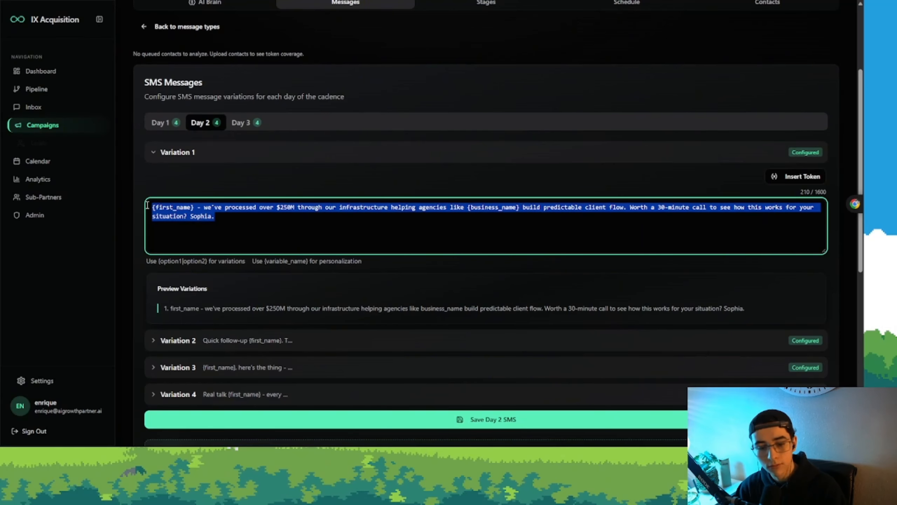
left_click(217, 218)
Step: Show the Day 3 SMS messages and expand Variation 1 to read its full text
left_click(252, 131)
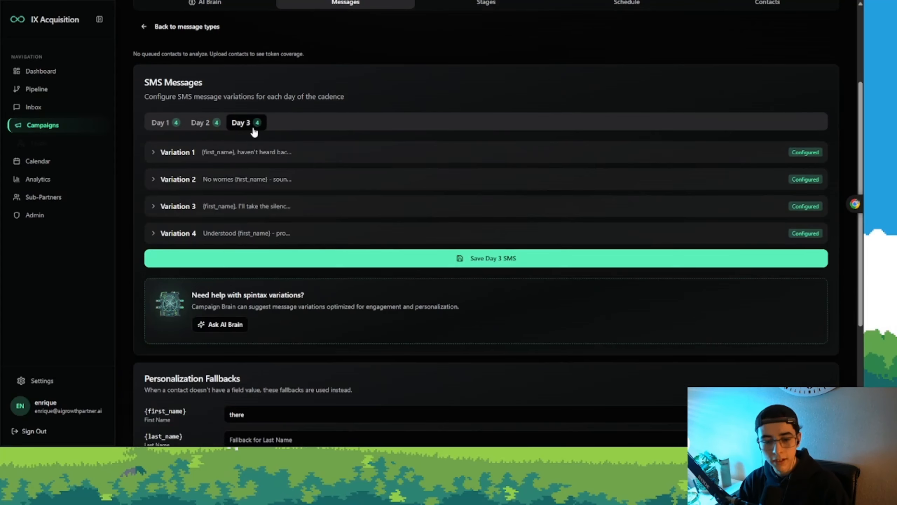
left_click(226, 152)
scroll(247, 166, "down", 4)
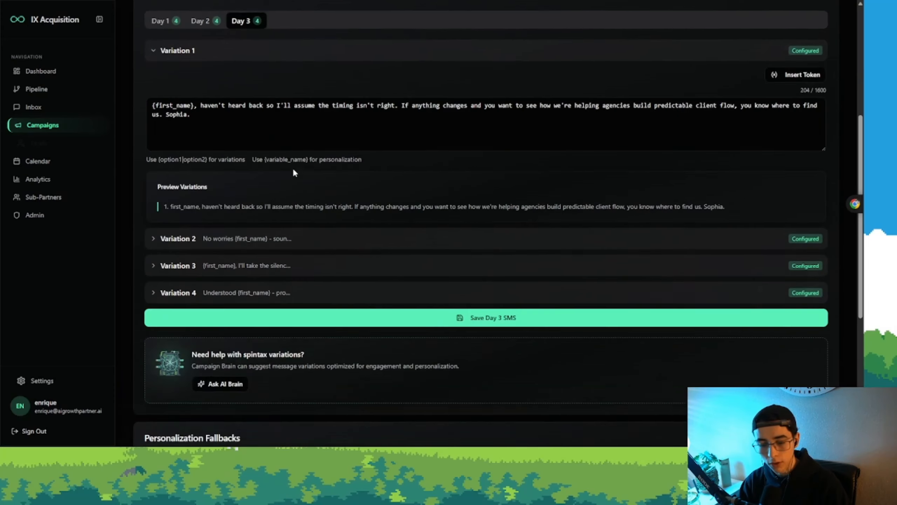
left_click(221, 205)
left_click(254, 202)
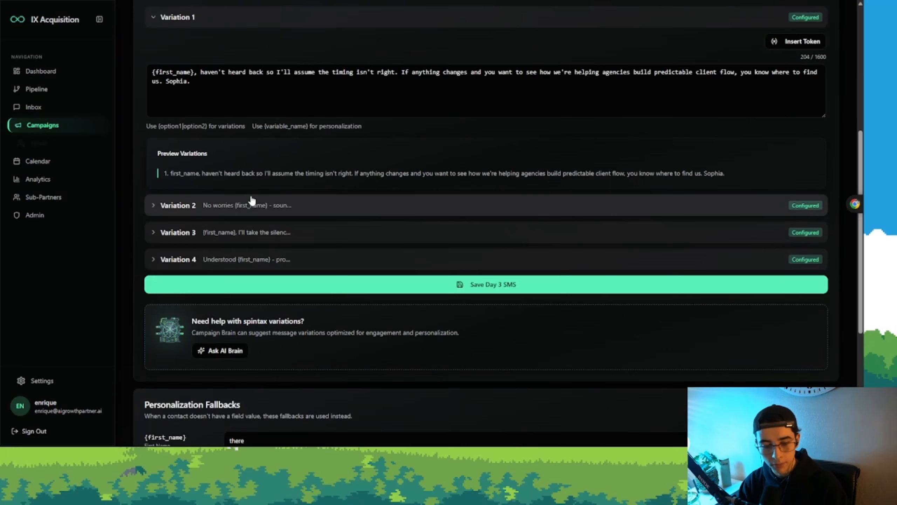
Step: Examine the Personalization Fallbacks section, including its description and the {first_name} fallback
scroll(307, 198, "down", 6)
left_click_drag(151, 170, 270, 188)
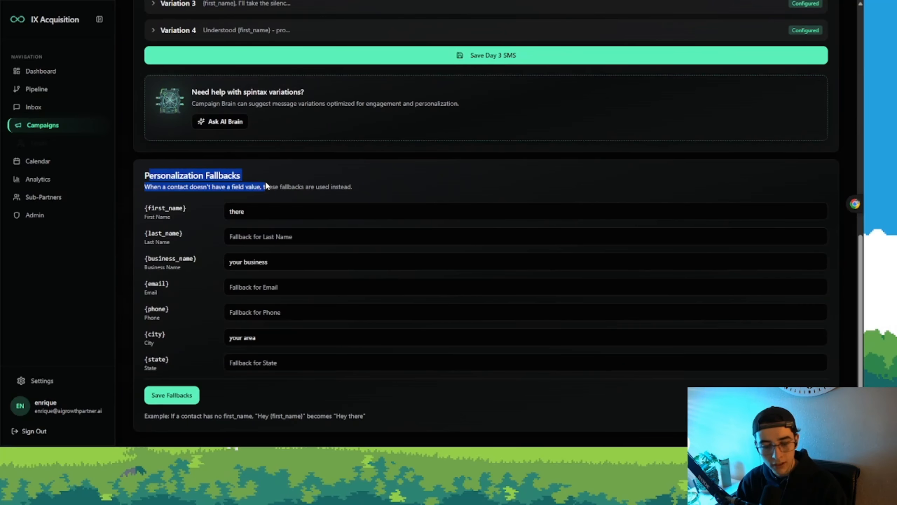
left_click(309, 186)
left_click_drag(349, 187, 120, 176)
scroll(259, 199, "up", 4)
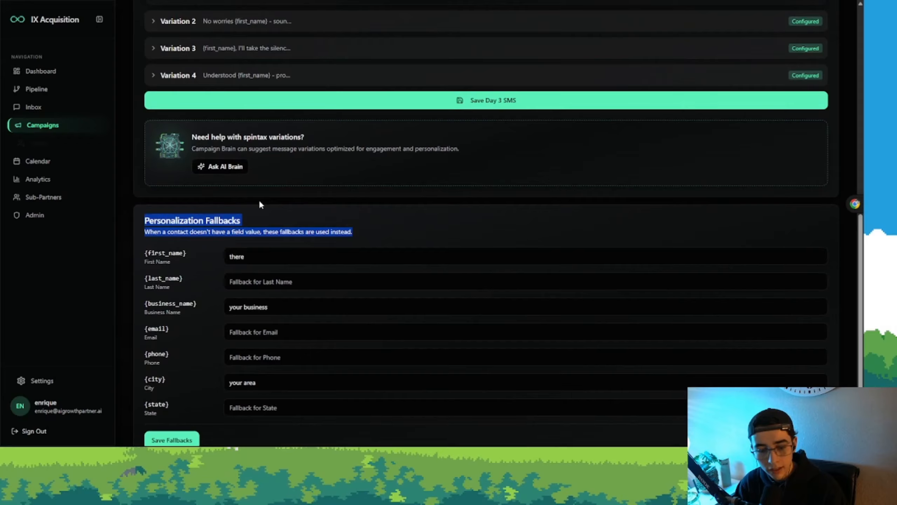
left_click(261, 257)
Step: Open the Campaign Brain chat from the spintax help section of the Day 3 SMS messages
scroll(230, 241, "up", 2)
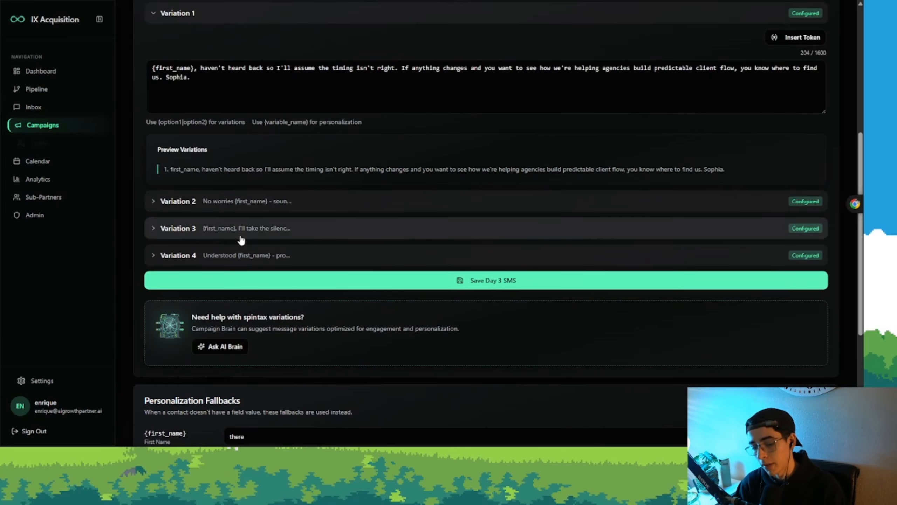
scroll(221, 274, "down", 1)
scroll(221, 318, "up", 1)
left_click(226, 351)
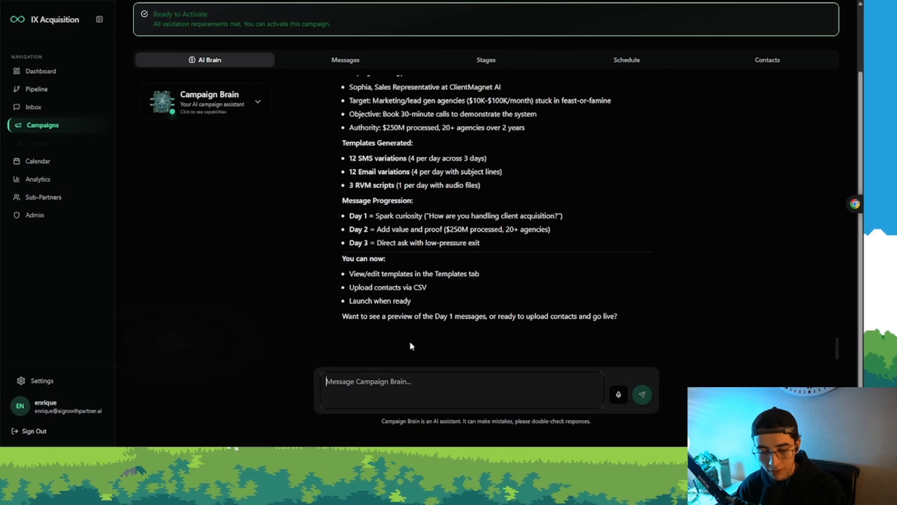
Step: Return to the Day 1 SMS messages, expand Variation 2 and compare its wording with Variation 1
left_click(345, 60)
scroll(212, 182, "up", 1)
scroll(248, 187, "down", 4)
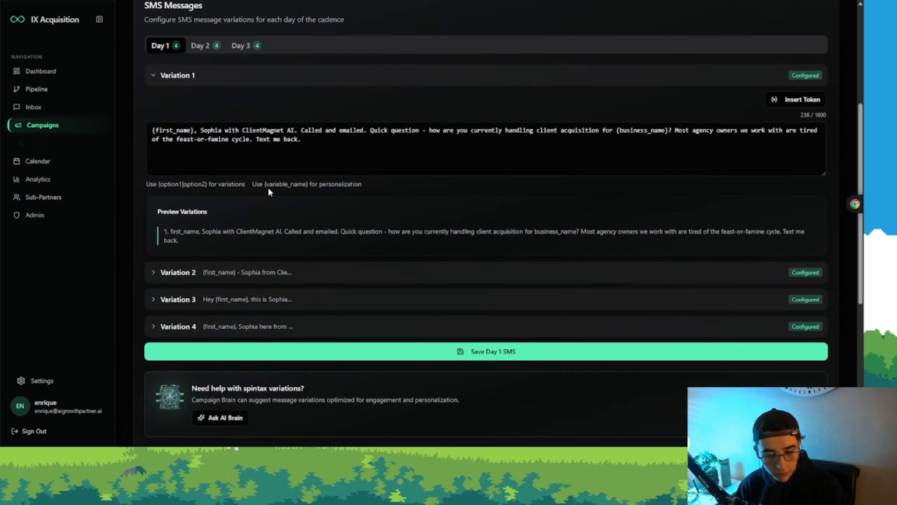
left_click(226, 272)
scroll(276, 257, "down", 4)
triple_click(279, 205)
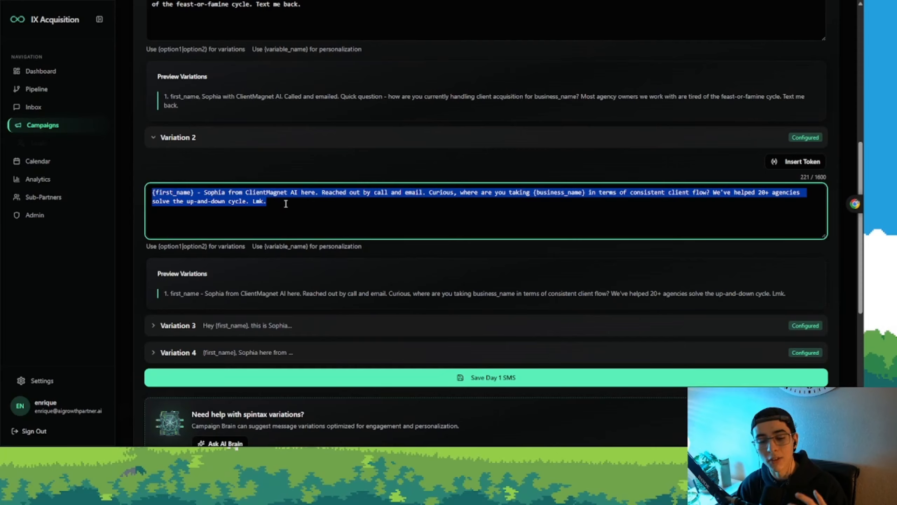
left_click(286, 204)
scroll(276, 166, "up", 5)
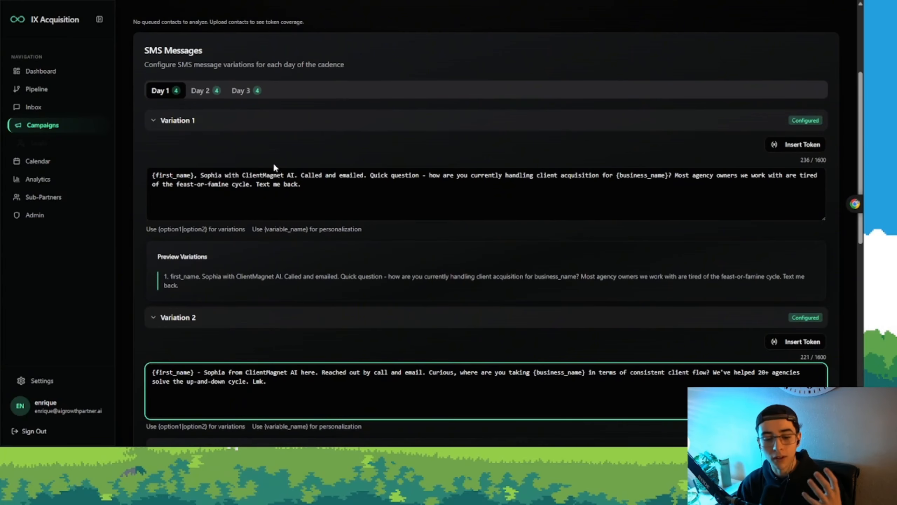
scroll(275, 165, "down", 3)
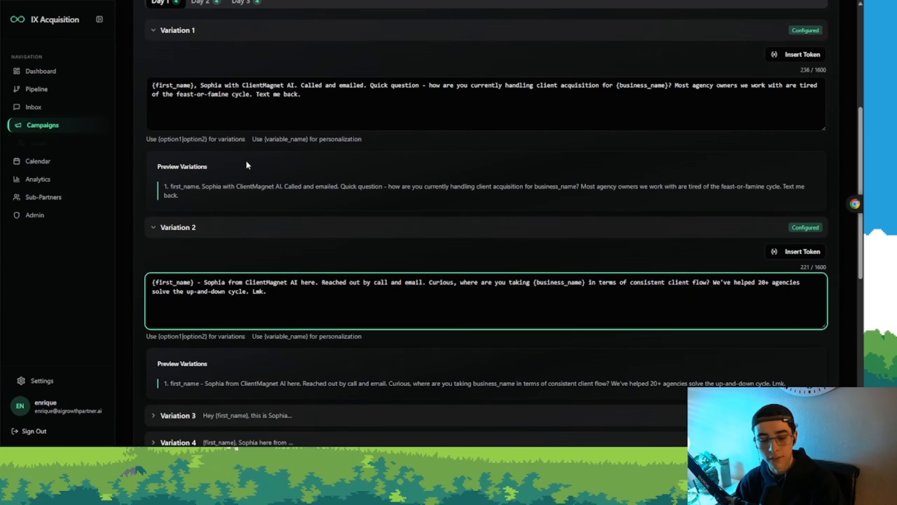
scroll(247, 167, "down", 3)
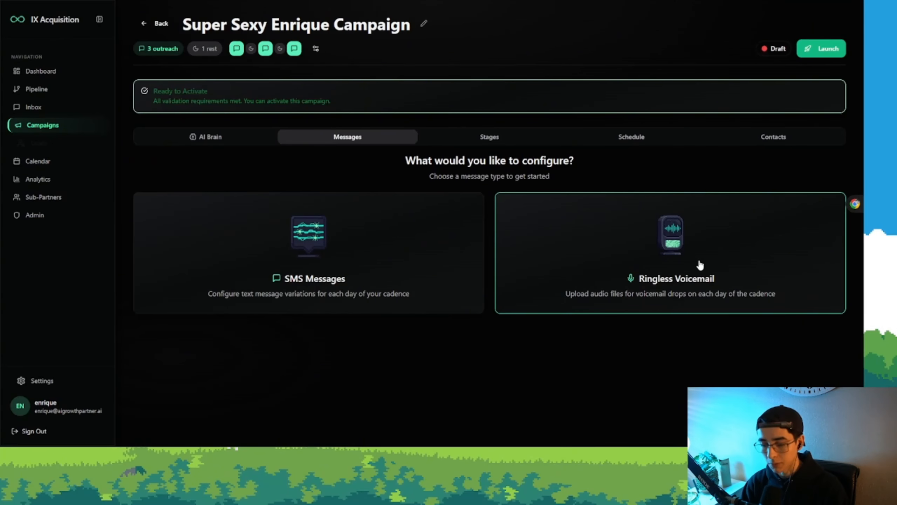
Step: Open the Ringless Voicemail configuration and examine its description, Day 1 script and audio options
left_click(697, 262)
scroll(315, 222, "down", 3)
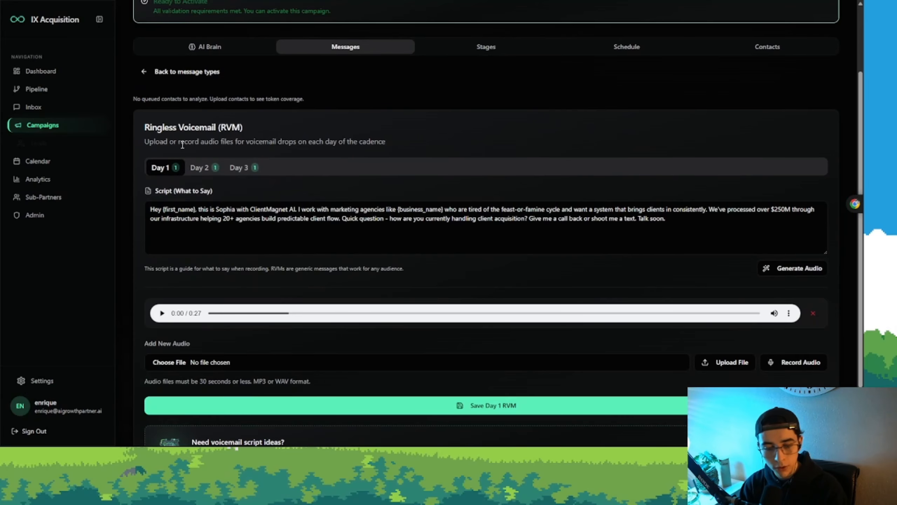
left_click_drag(231, 142, 405, 147)
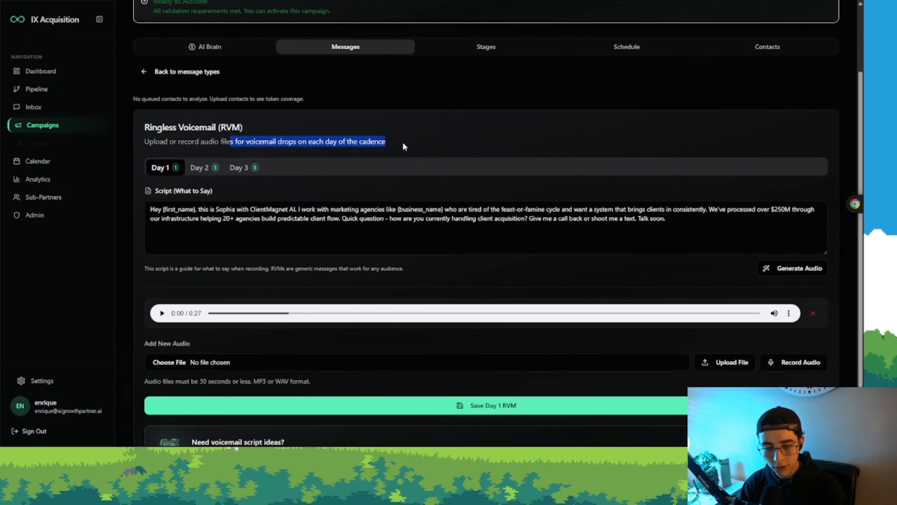
scroll(386, 155, "down", 2)
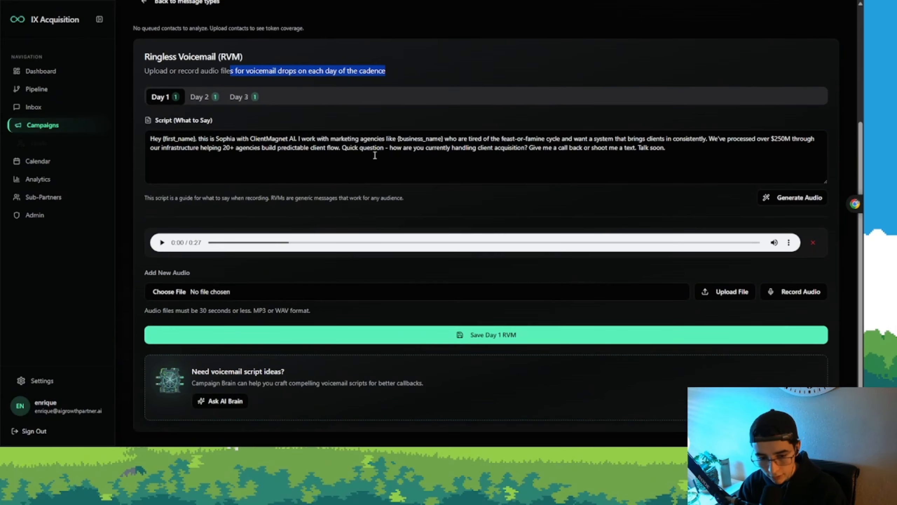
scroll(240, 144, "up", 3)
left_click(239, 144)
Step: View the ringless voicemail scripts for Days 1, 2 and 3, ending on Day 1
left_click(196, 187)
left_click(162, 189)
left_click(206, 191)
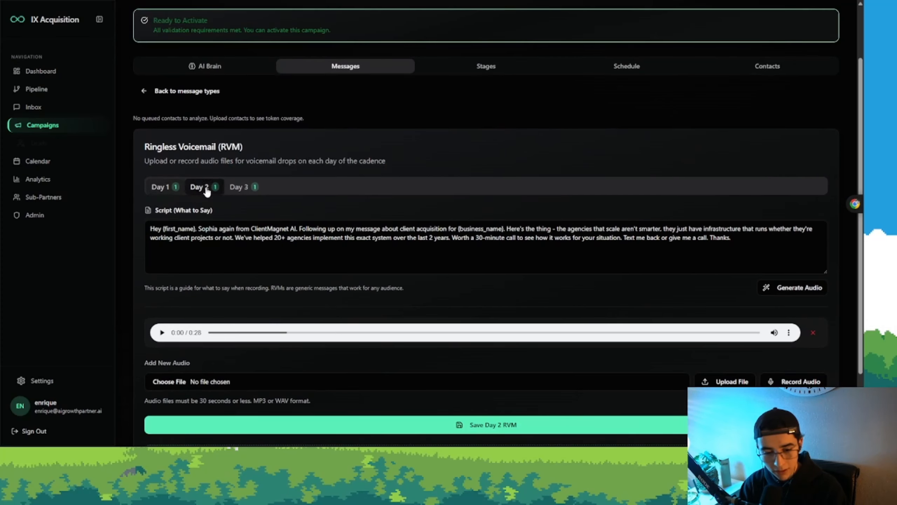
left_click(242, 190)
scroll(241, 191, "down", 1)
left_click(160, 142)
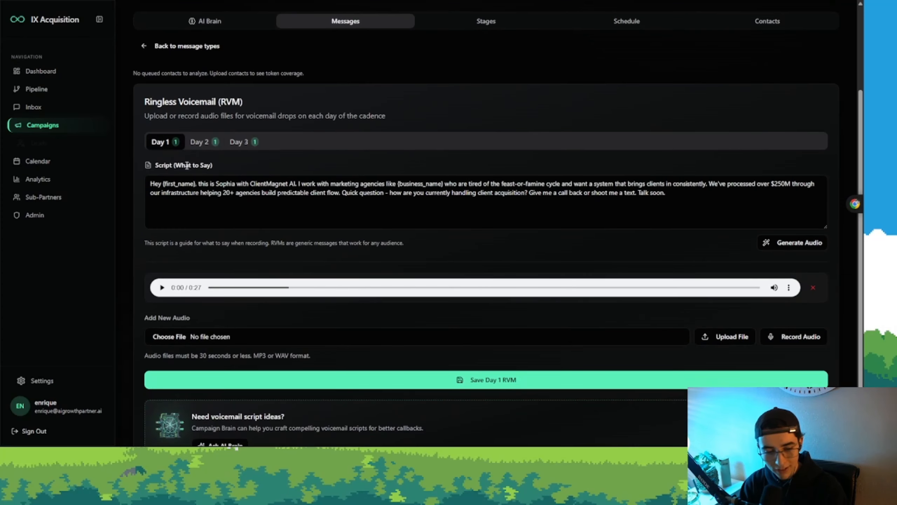
Step: Read Day 1's voicemail script and examine its audio player and audio generation option
left_click_drag(156, 165, 194, 167)
left_click_drag(688, 200, 139, 187)
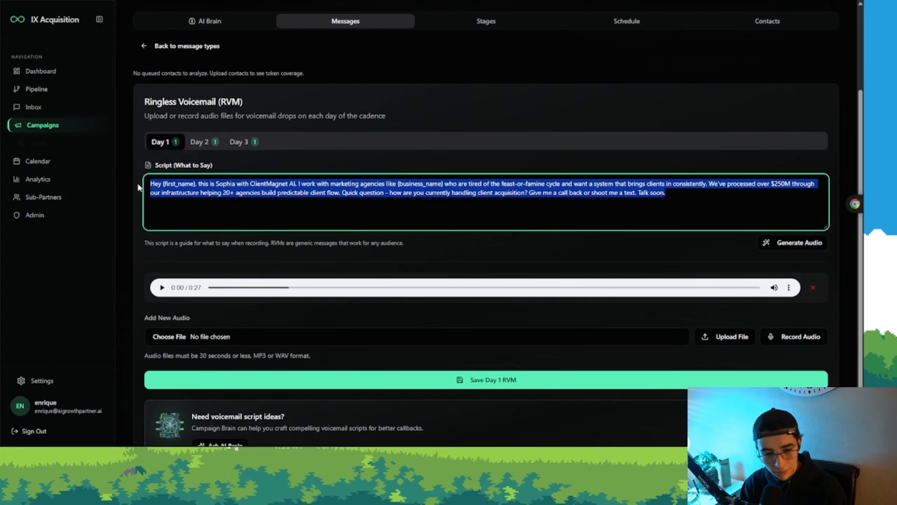
left_click(166, 167)
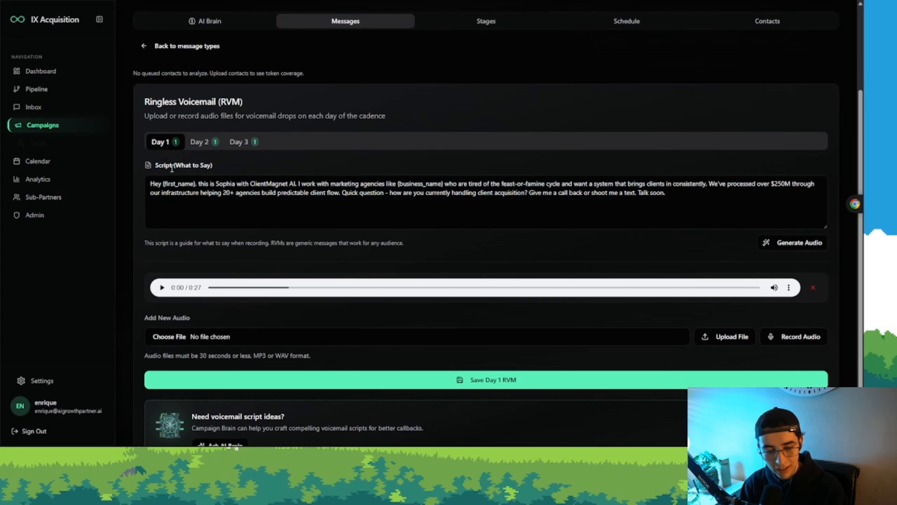
left_click(196, 146)
left_click(161, 256)
scroll(241, 210, "down", 4)
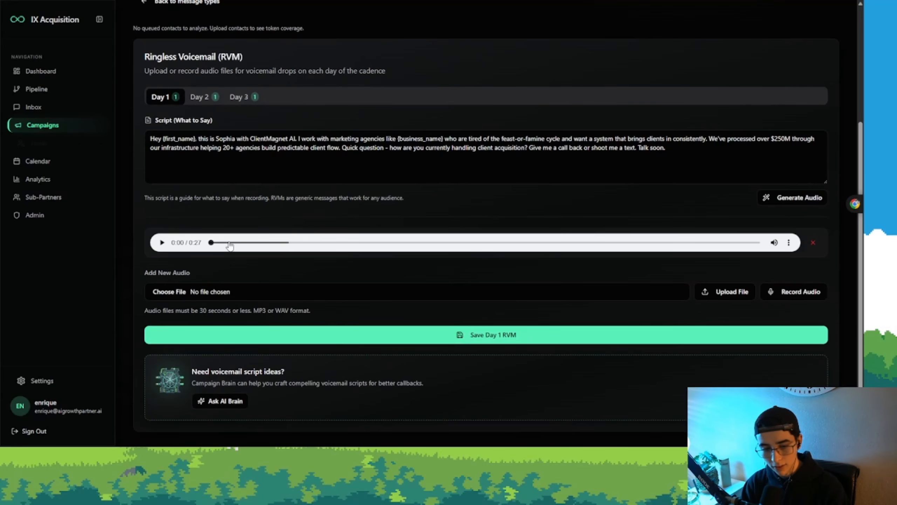
left_click(785, 200)
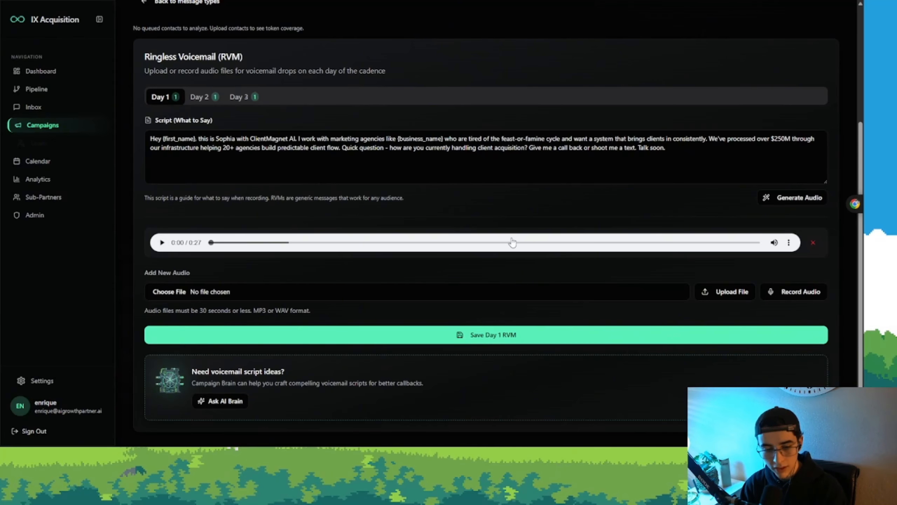
Step: Check Day 2's voicemail script, return to Day 1 and play its voicemail recording
scroll(164, 169, "up", 1)
left_click(201, 141)
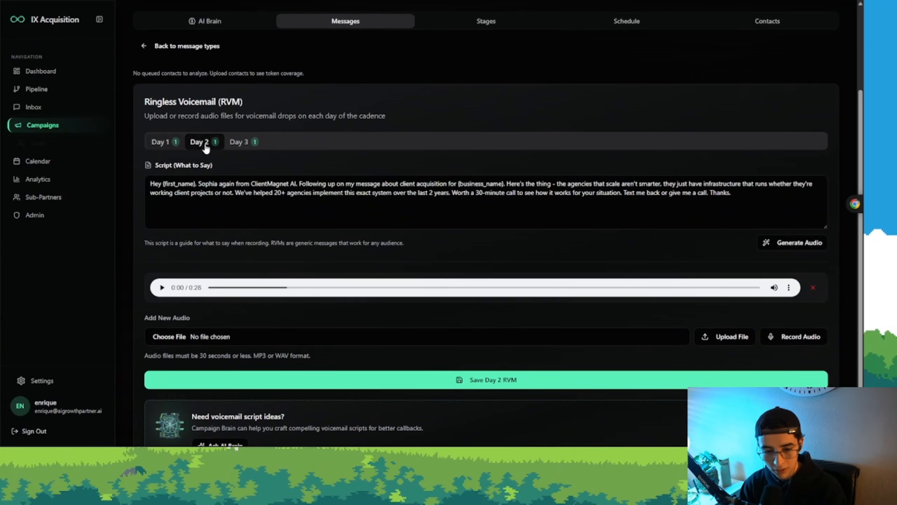
left_click(166, 142)
scroll(166, 142, "down", 1)
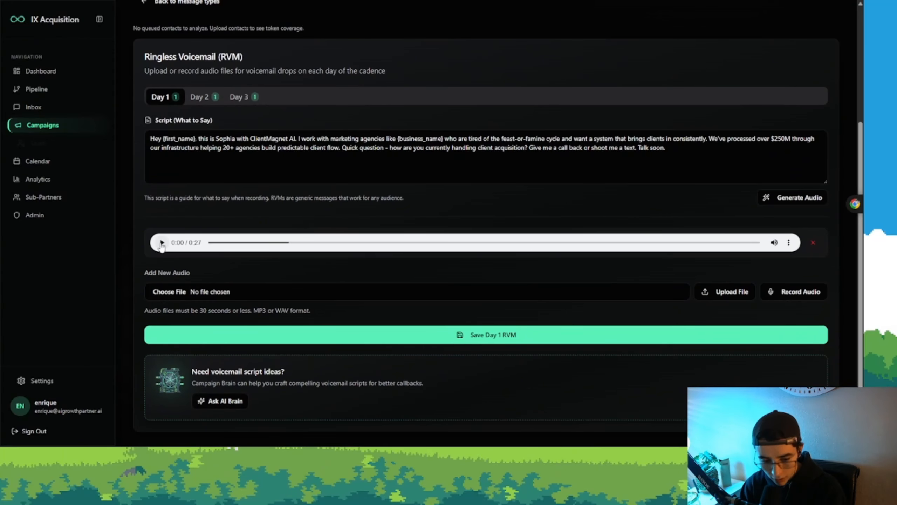
left_click(161, 243)
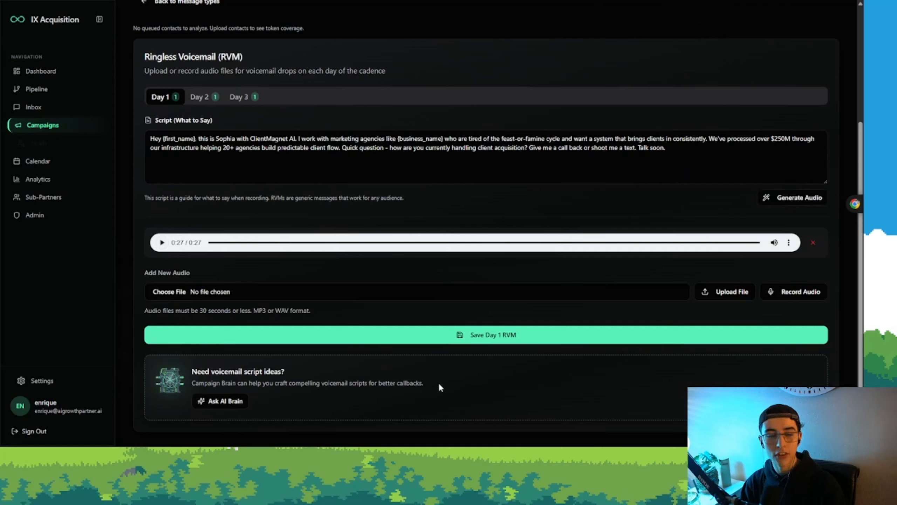
Step: Examine the voicemail script ideas offer and view the Day 2 and Day 3 ringless voicemails again before returning to Day 1
left_click_drag(435, 384, 192, 377)
left_click(246, 364)
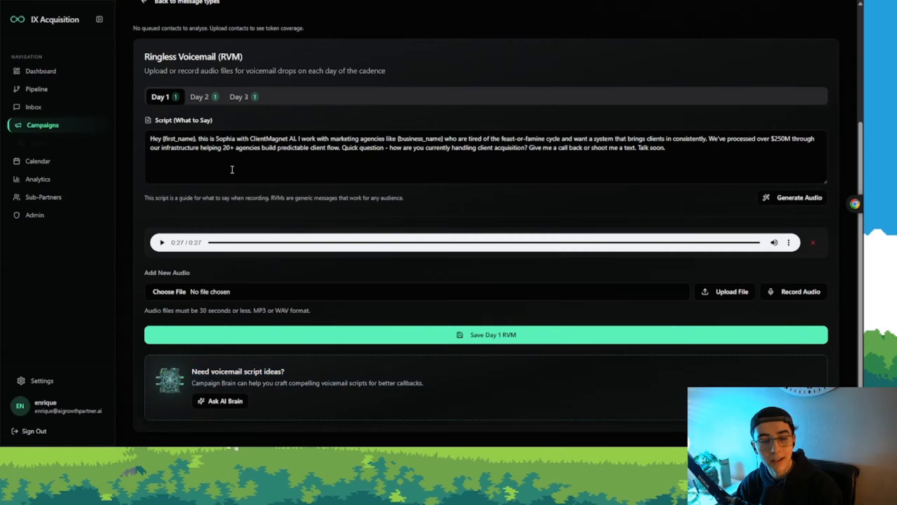
left_click(200, 98)
left_click(238, 98)
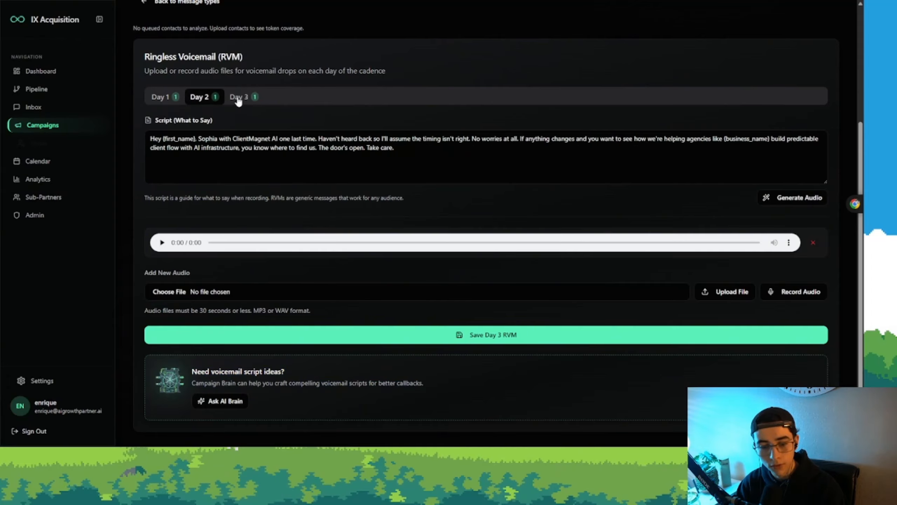
left_click(161, 96)
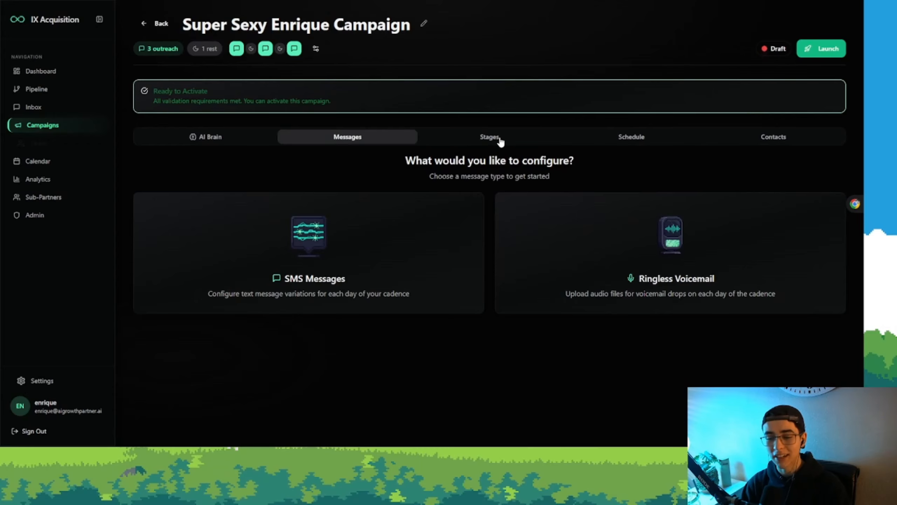
Step: Open the campaign's Stages settings, look through the pipeline stages and choose the Default (7 stages) preset
left_click(509, 142)
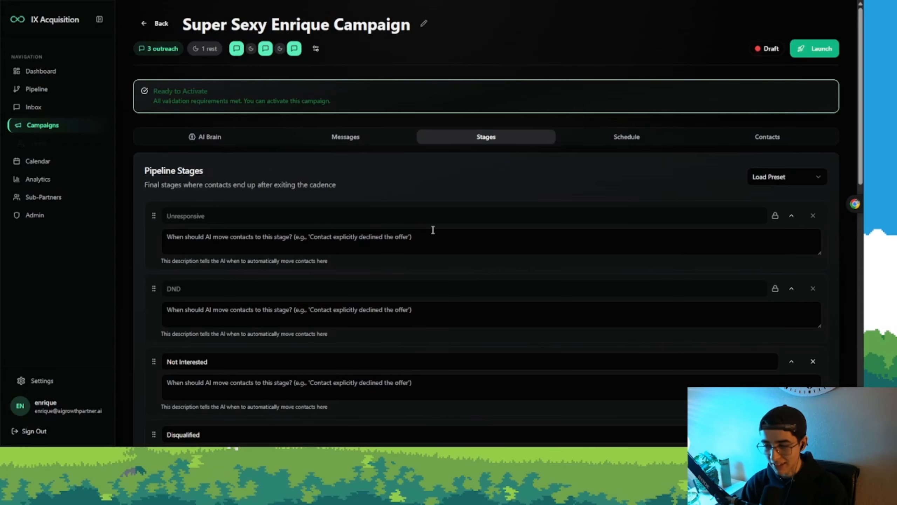
scroll(152, 152, "down", 4)
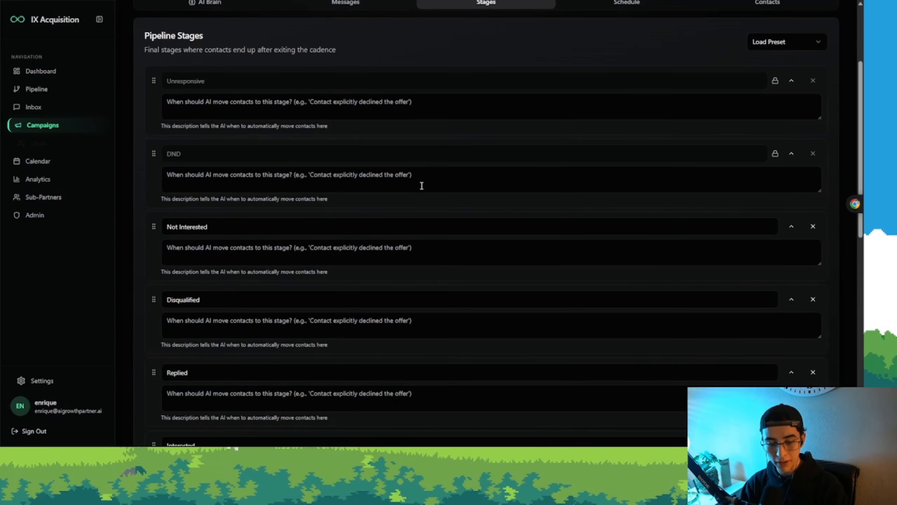
scroll(435, 228, "down", 11)
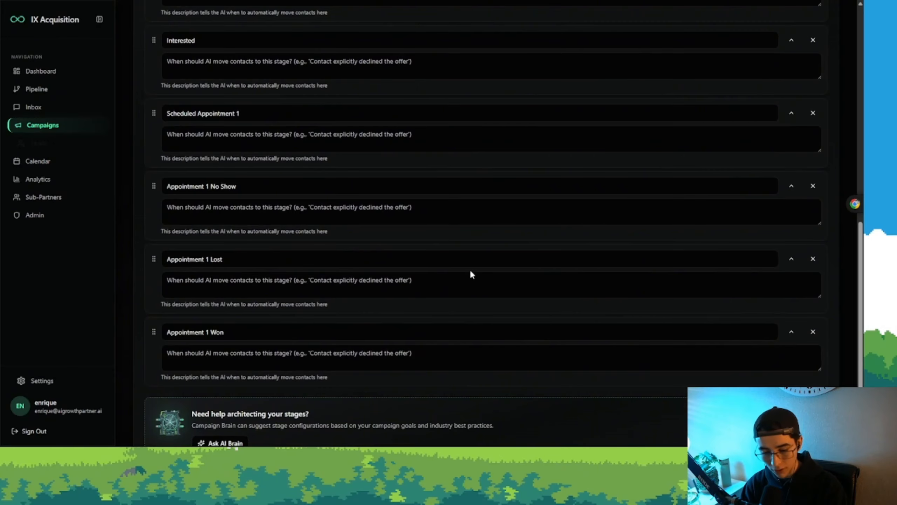
scroll(470, 261, "up", 15)
left_click(790, 179)
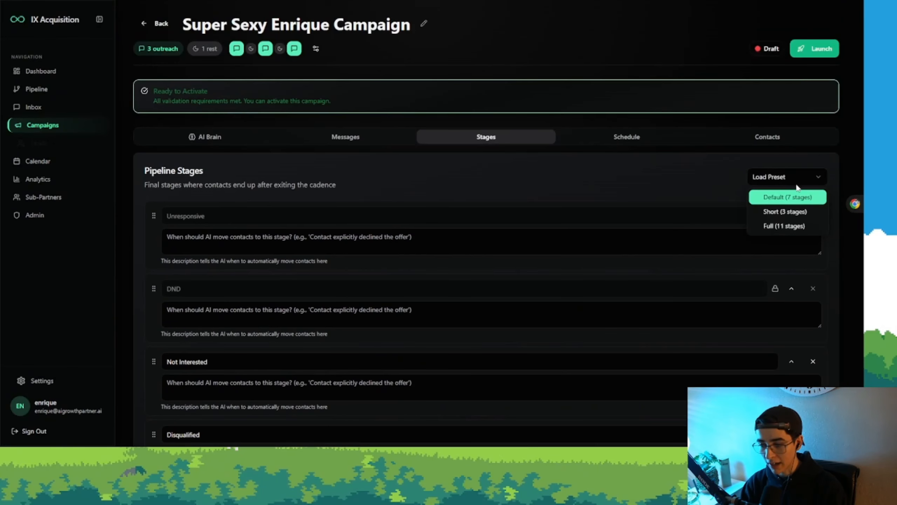
left_click(808, 197)
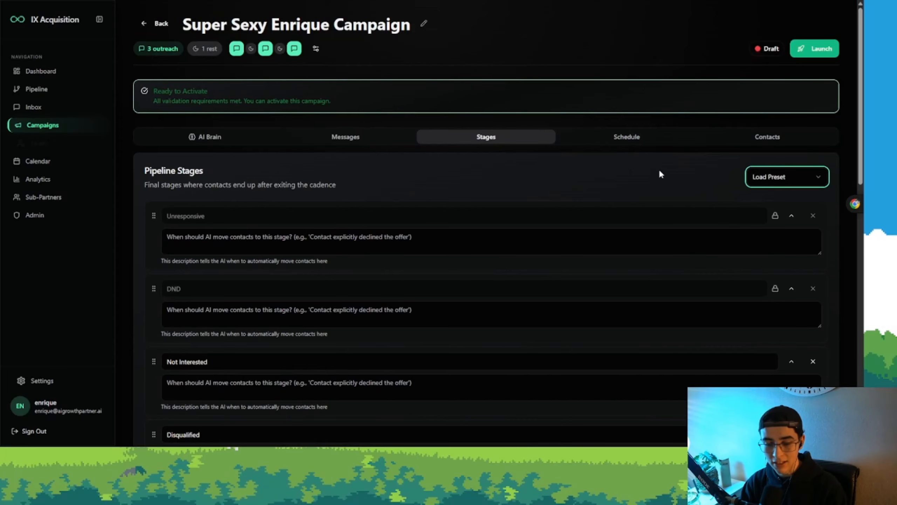
Step: Examine the Unresponsive and DND stages and the descriptions that tell the AI when to move contacts there
scroll(659, 168, "down", 3)
left_click_drag(211, 128, 157, 126)
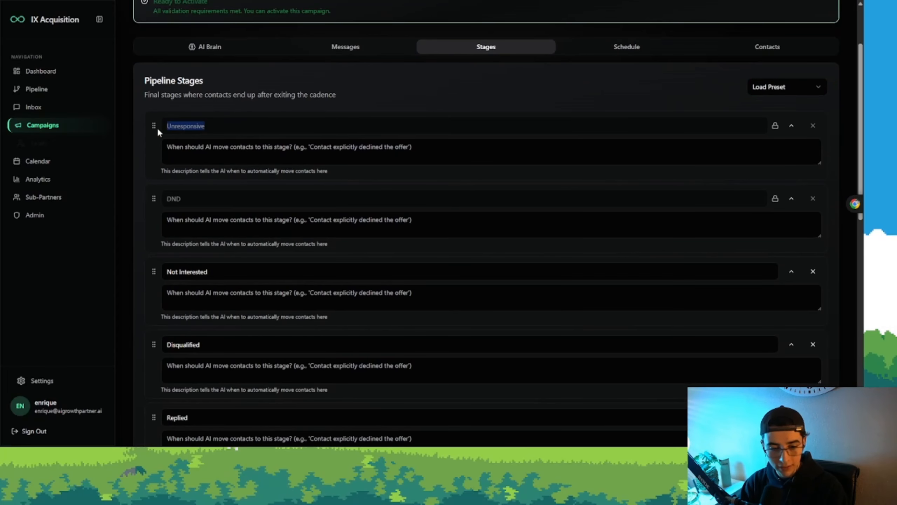
scroll(226, 145, "down", 2)
left_click_drag(339, 126, 162, 107)
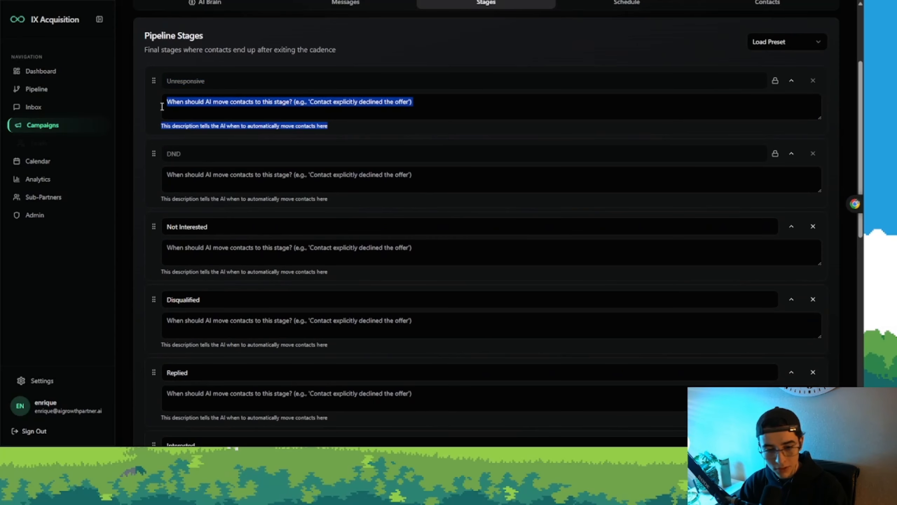
left_click(196, 110)
scroll(221, 130, "down", 2)
scroll(332, 130, "up", 3)
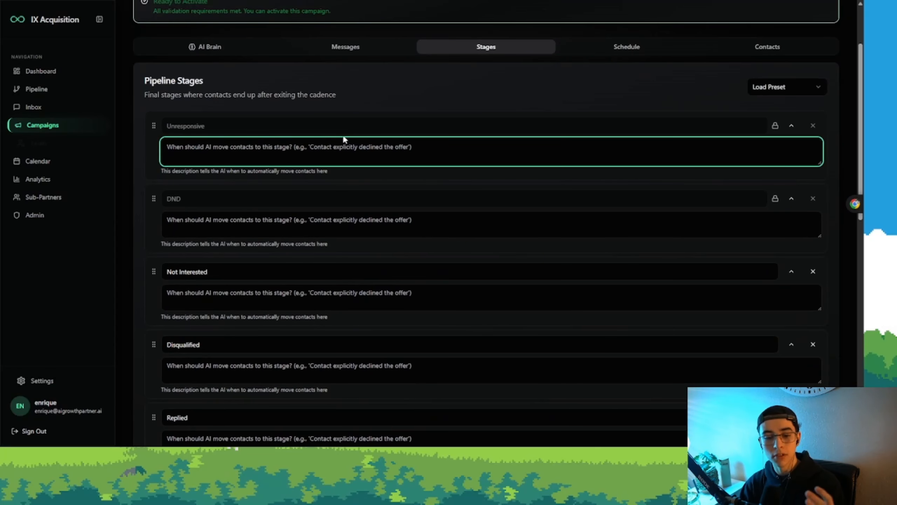
scroll(290, 166, "down", 2)
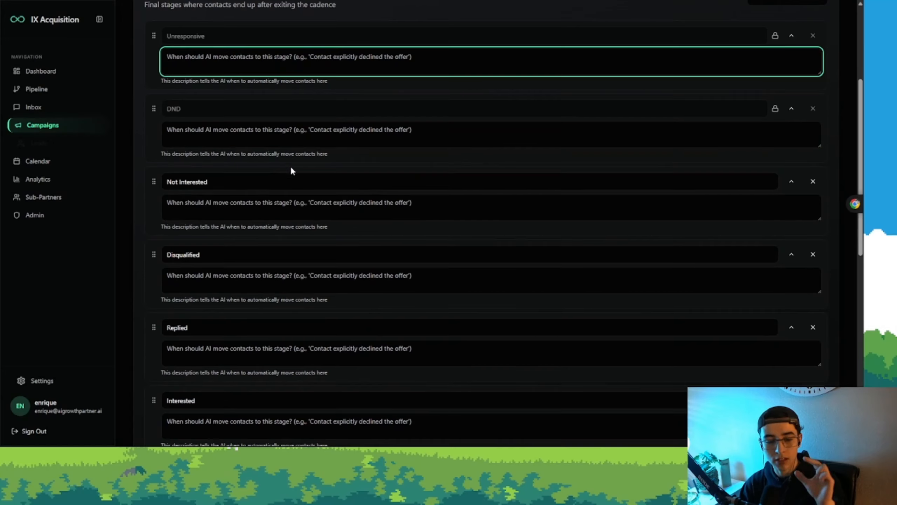
scroll(229, 161, "up", 1)
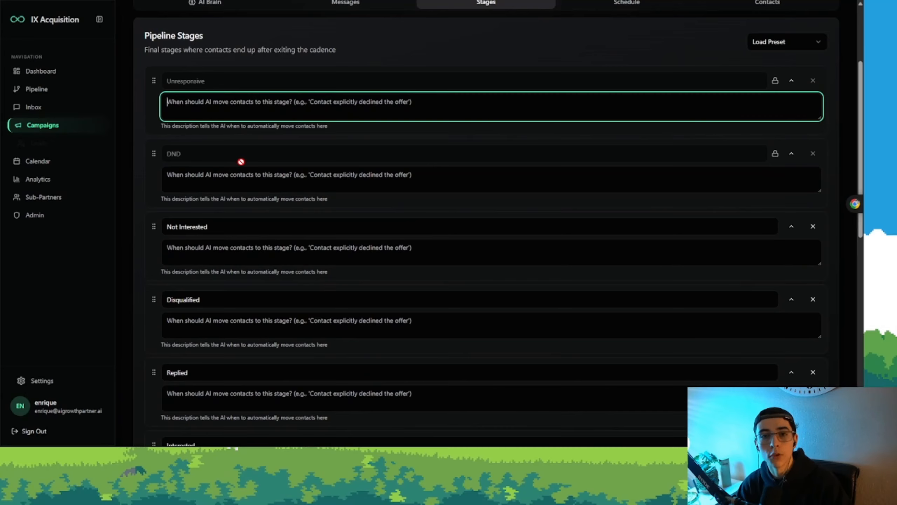
scroll(253, 173, "down", 1)
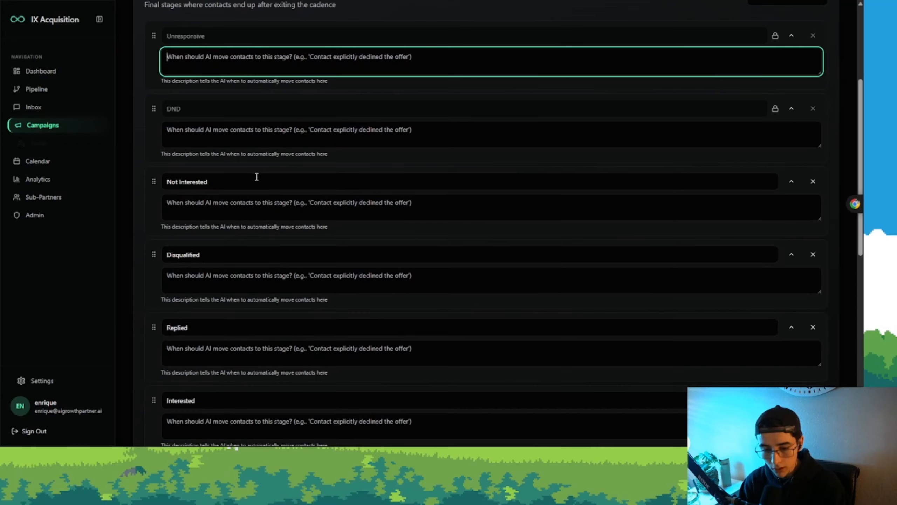
scroll(265, 174, "up", 1)
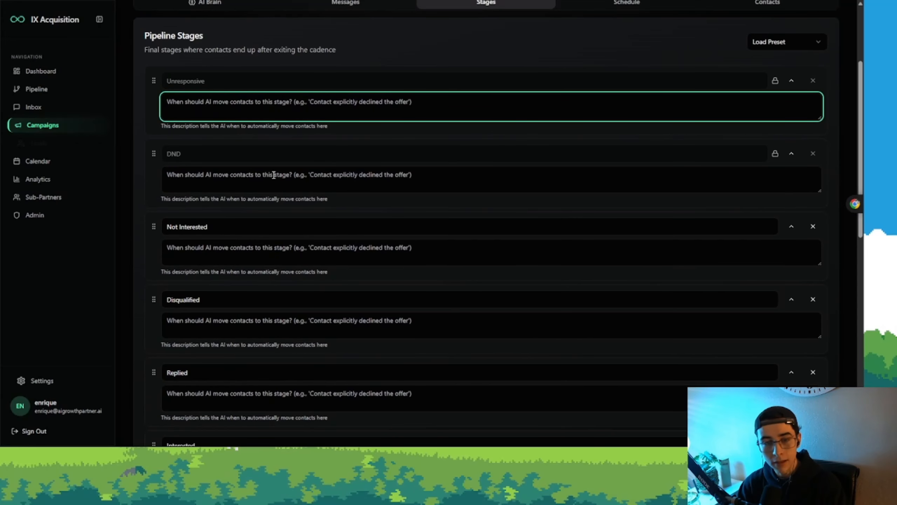
Step: Look through the remaining stages to Appointment 1 Won and try the Ask AI Brain help for architecting stages
scroll(274, 175, "down", 4)
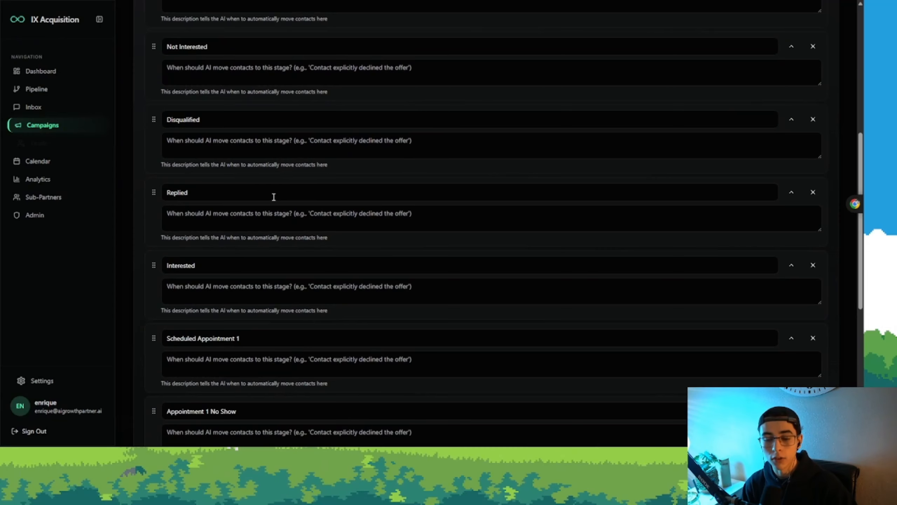
scroll(274, 196, "down", 7)
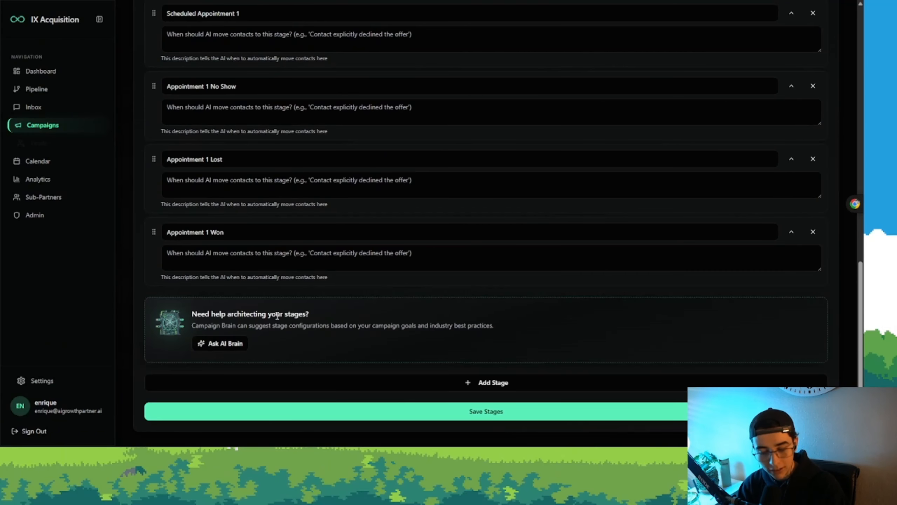
left_click(217, 344)
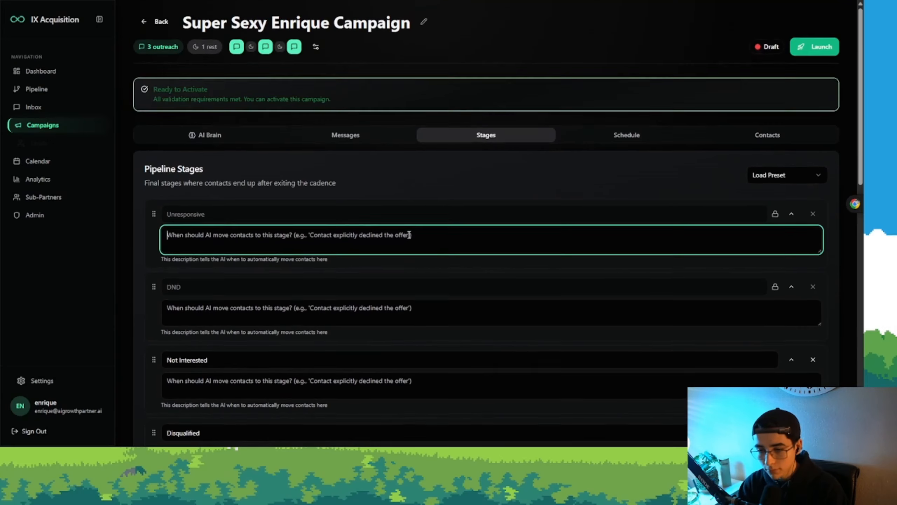
Step: Open the campaign's outreach schedule and review its business days, hours, timezone and rest day settings
left_click(626, 138)
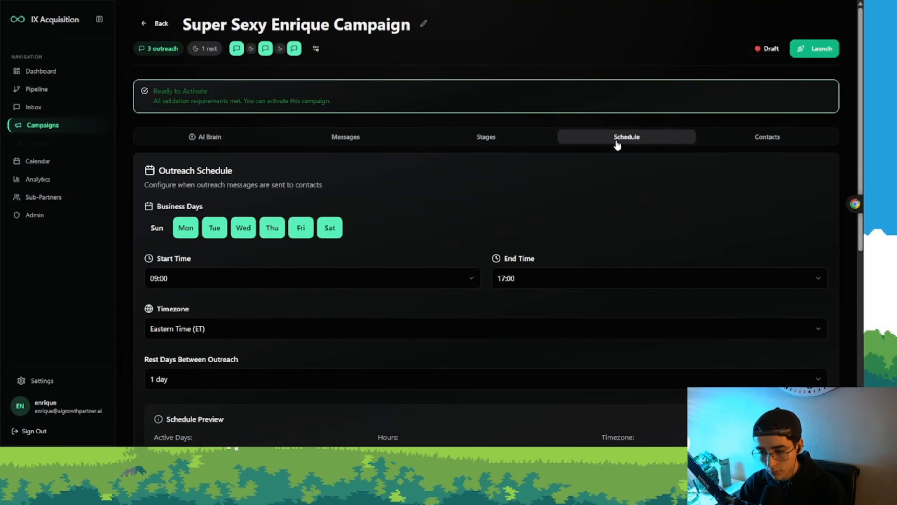
scroll(535, 208, "down", 4)
scroll(533, 198, "up", 4)
scroll(530, 178, "down", 1)
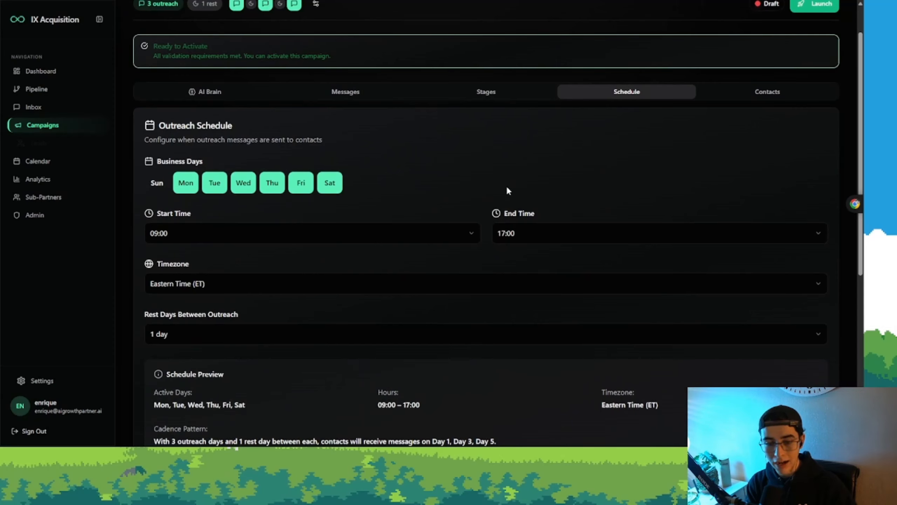
Step: Set the outreach business days to Monday through Friday, excluding Saturday
left_click(185, 182)
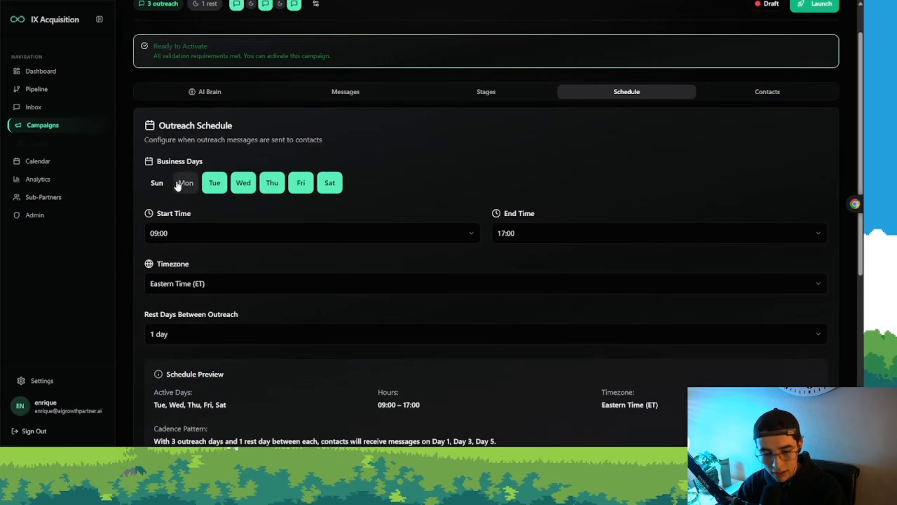
left_click(185, 182)
left_click(305, 188)
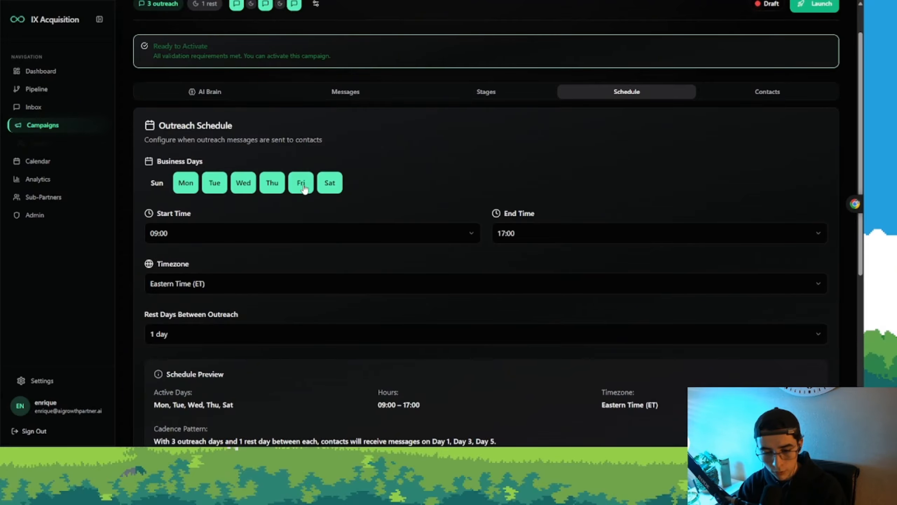
left_click(311, 188)
left_click(329, 188)
scroll(343, 184, "down", 2)
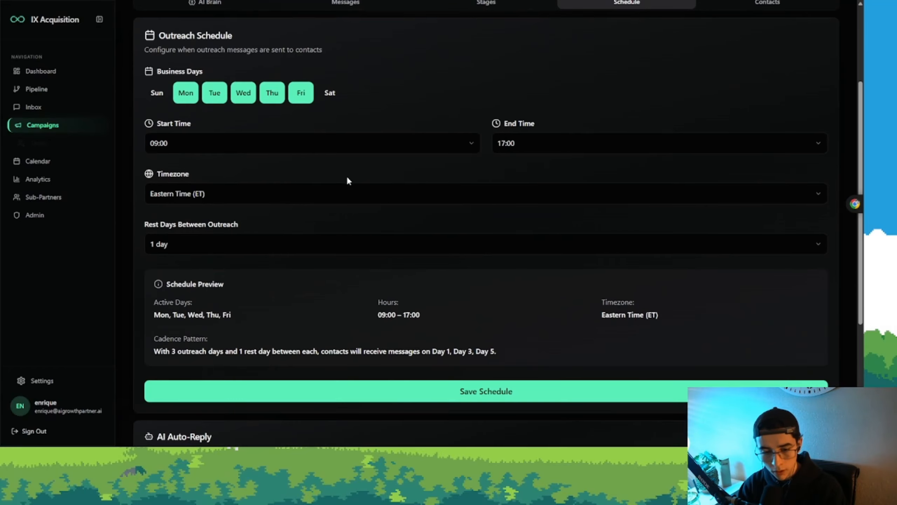
Step: Set the outreach hours to start at 08:30 and end at 17:00
scroll(283, 172, "up", 1)
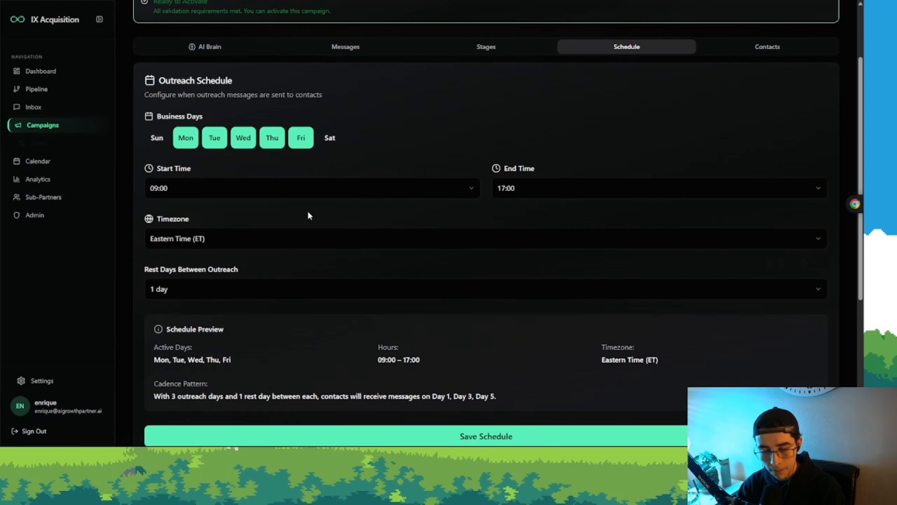
left_click(218, 191)
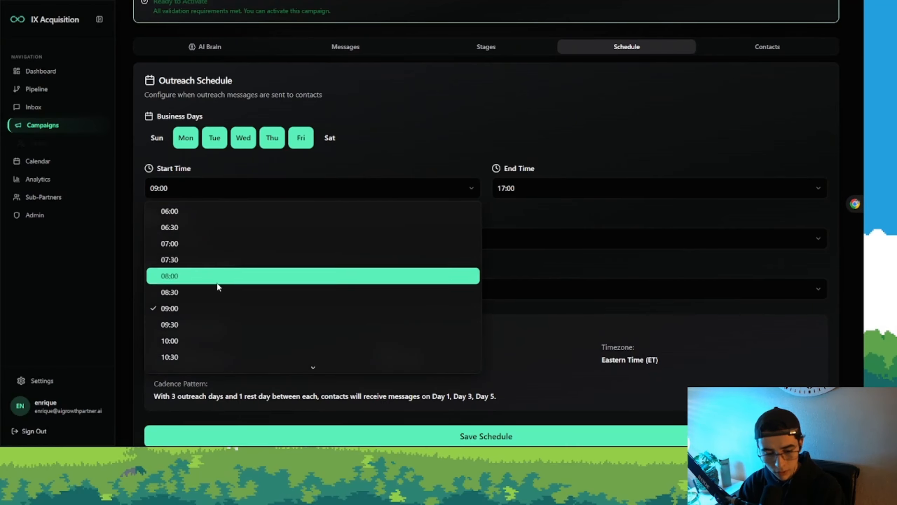
left_click(205, 296)
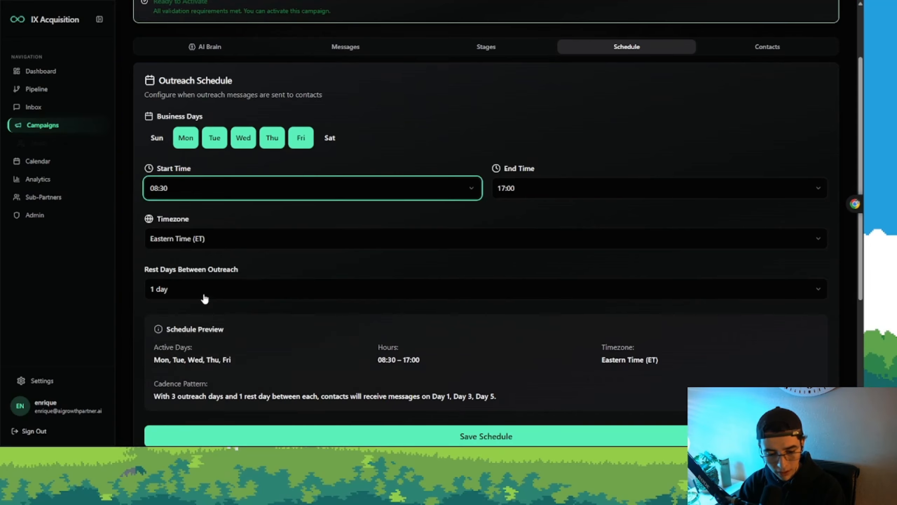
left_click(530, 195)
left_click(538, 354)
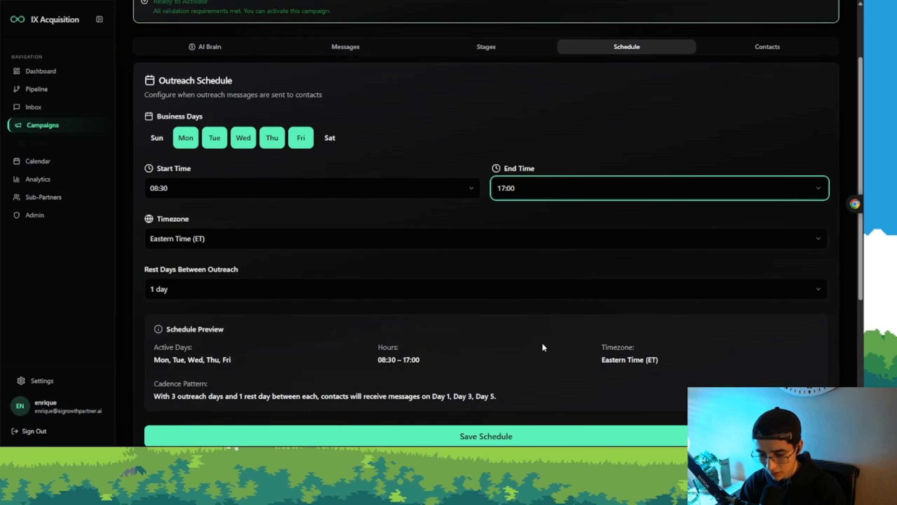
Step: Select Eastern Time (ET) as the timezone and 1 day of rest between outreach
scroll(286, 229, "down", 3)
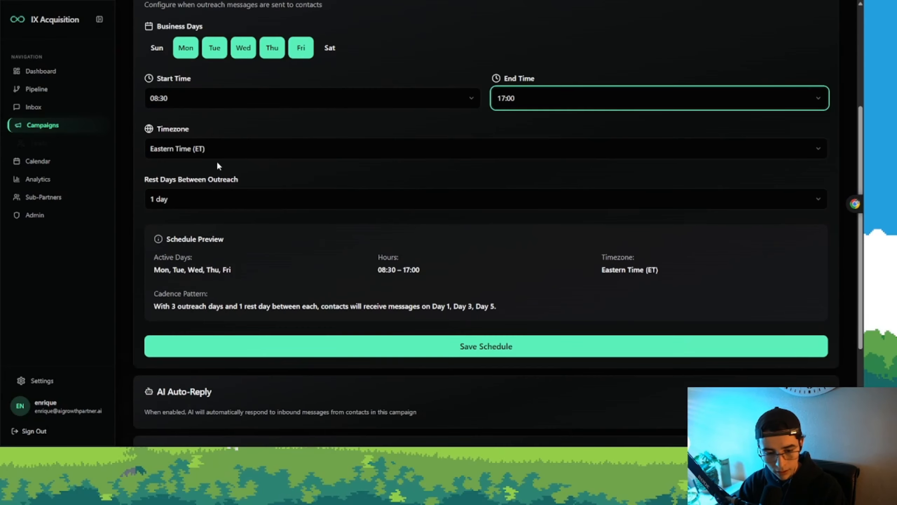
left_click(212, 151)
left_click(219, 170)
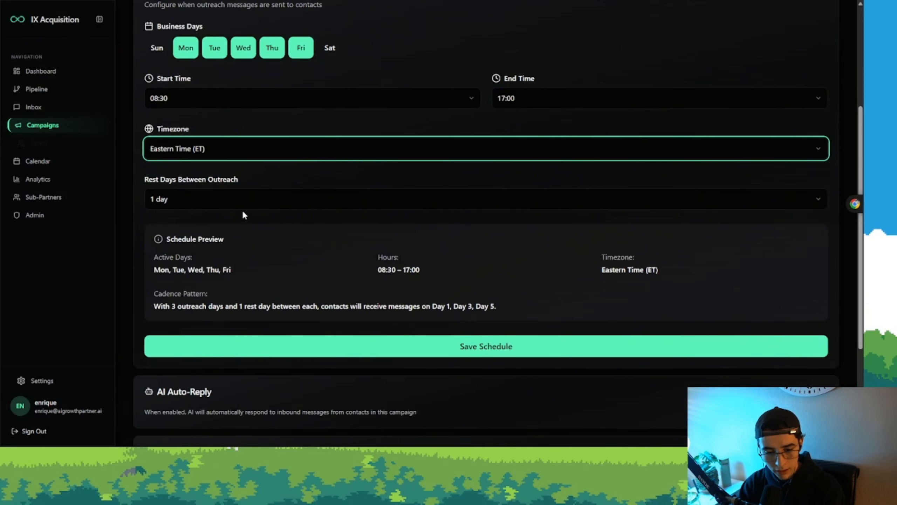
scroll(244, 214, "up", 1)
left_click(175, 250)
left_click(186, 250)
Step: Review the Schedule Preview's active days, hours, timezone and cadence pattern against the chosen business days
scroll(192, 244, "up", 4)
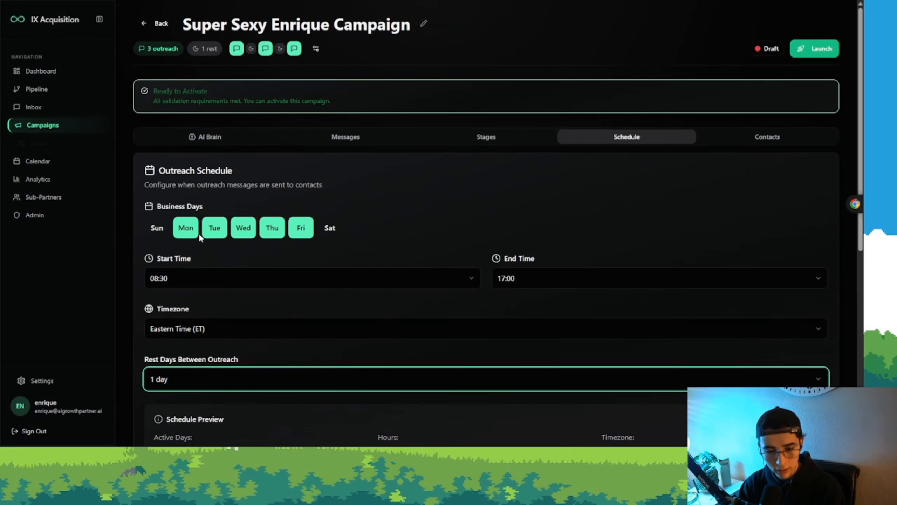
scroll(224, 141, "down", 7)
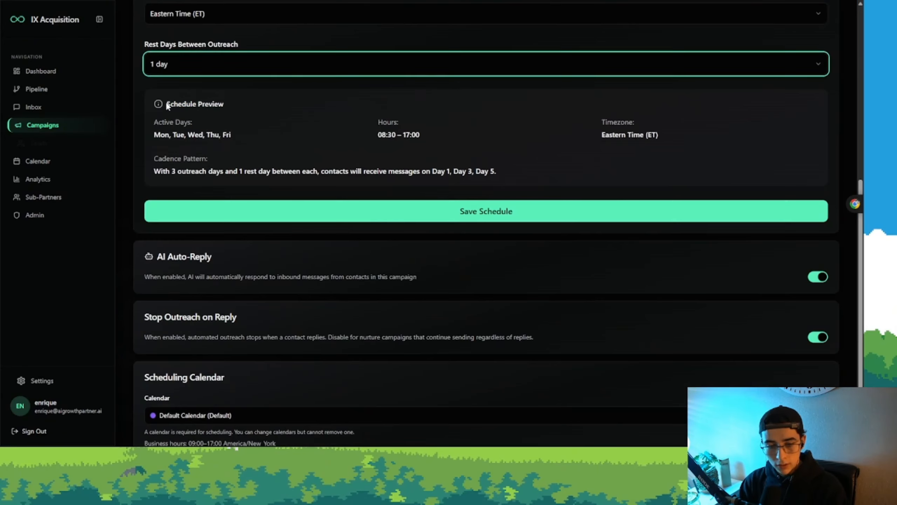
left_click_drag(168, 104, 278, 122)
left_click(279, 123)
left_click_drag(550, 175, 274, 144)
left_click(271, 148)
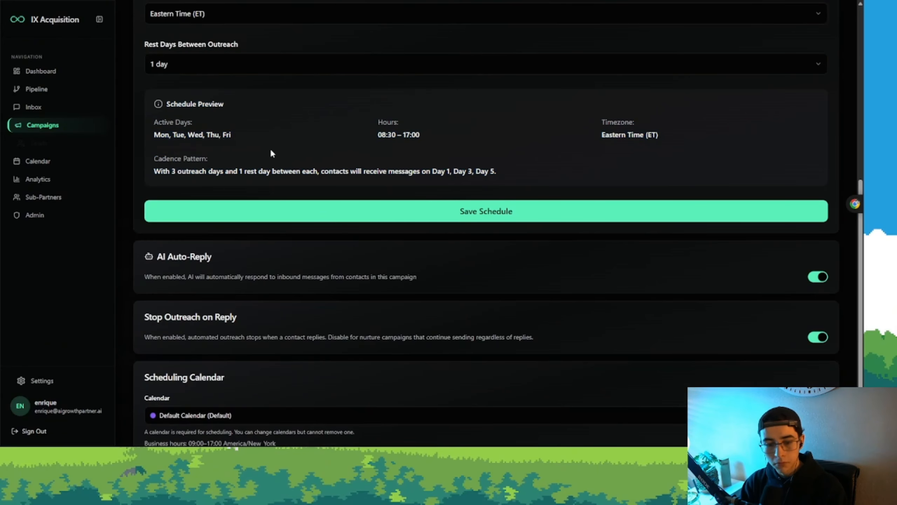
Step: Read the AI Auto-Reply and Stop Outreach on Reply descriptions below the outreach schedule
scroll(429, 193, "down", 1)
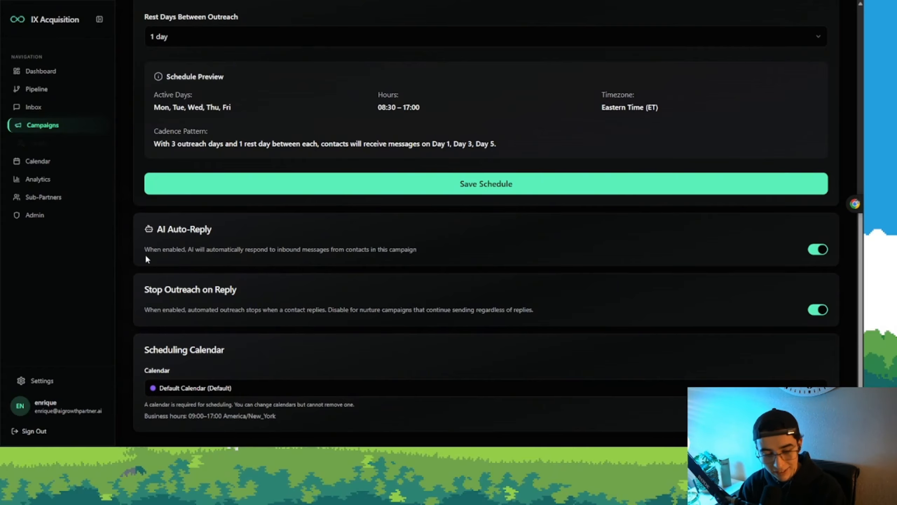
left_click_drag(144, 250, 188, 251)
left_click(188, 251)
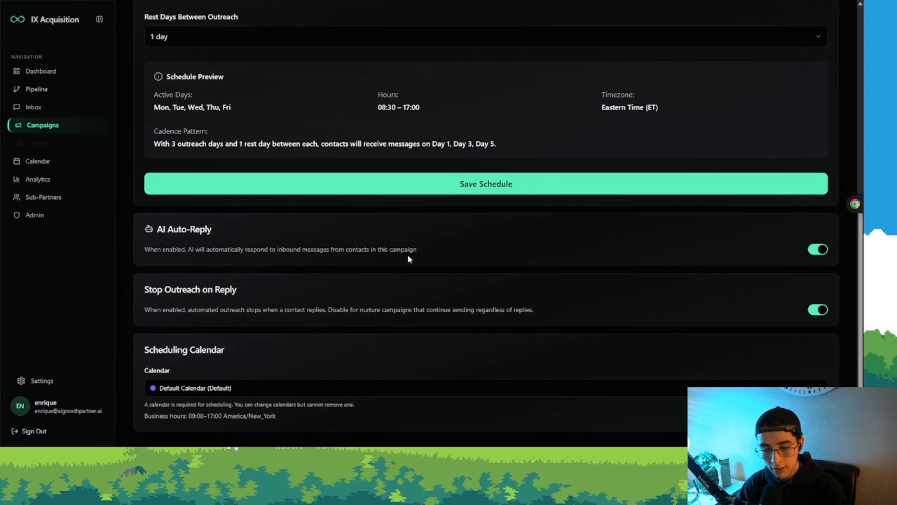
left_click_drag(417, 251, 114, 245)
left_click(115, 245)
left_click_drag(65, 284, 509, 327)
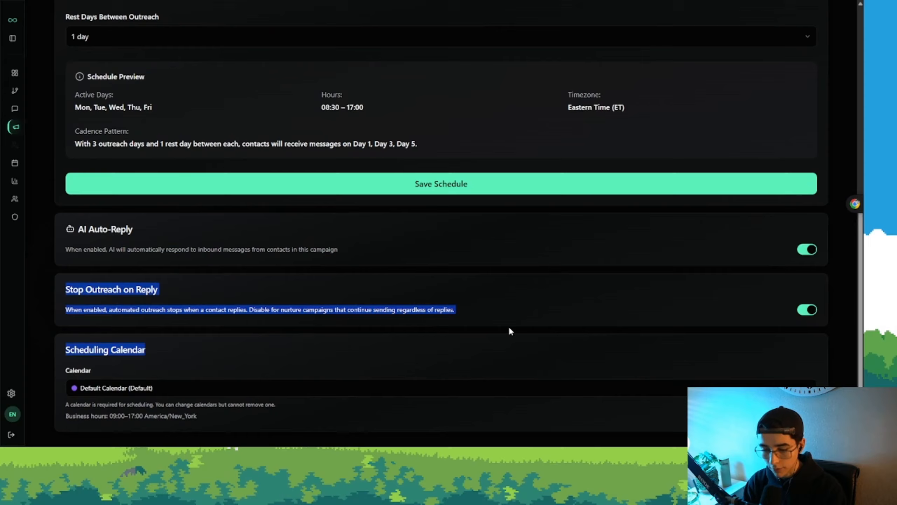
Step: Read the Stop Outreach on Reply description and examine the Scheduling Calendar section below it
left_click(344, 300)
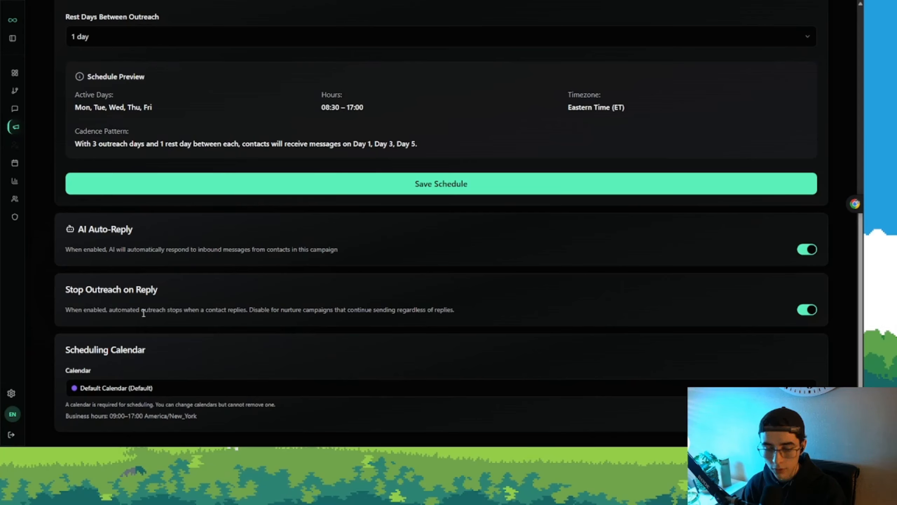
left_click_drag(472, 315, 50, 285)
left_click(90, 290)
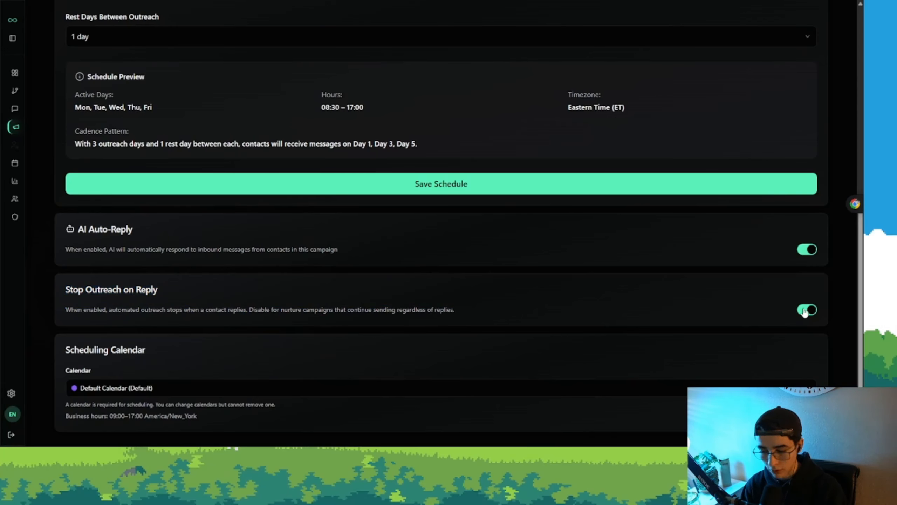
left_click(208, 391)
left_click(206, 375)
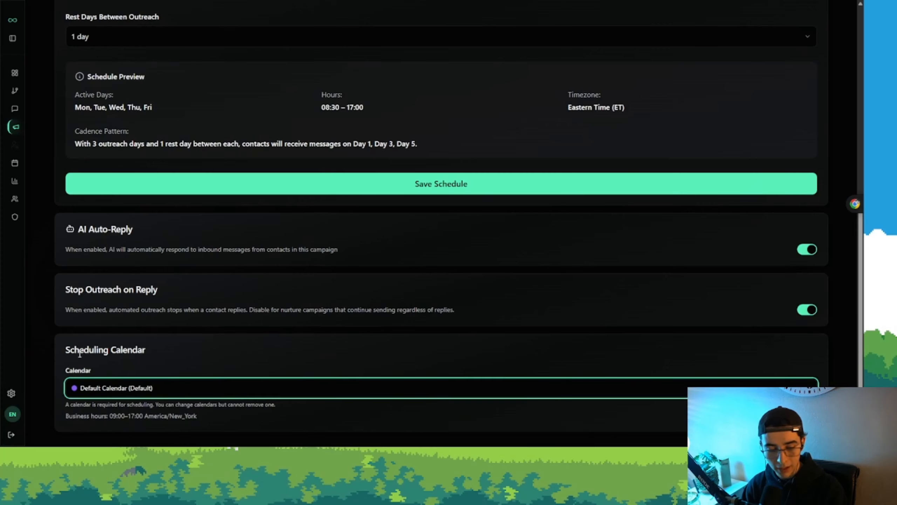
left_click_drag(66, 352, 145, 352)
left_click(149, 351)
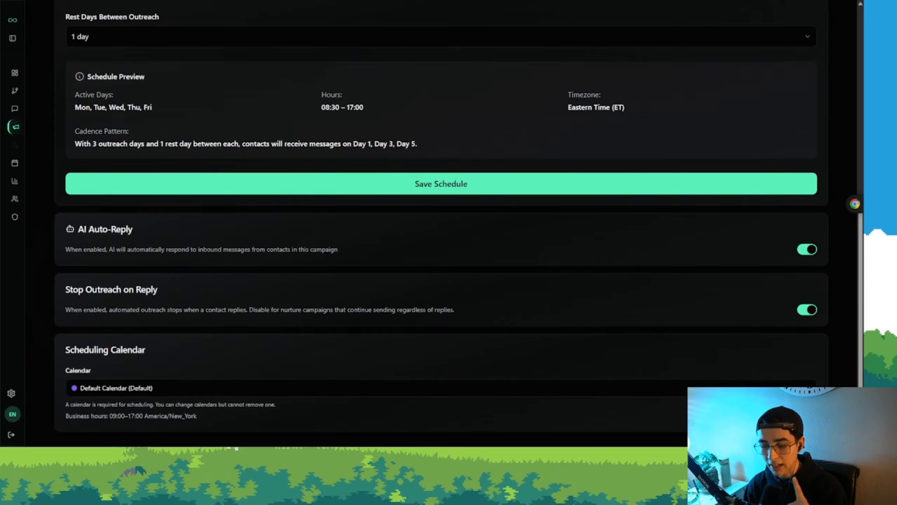
Step: Open the calendar page from the account's Quick Status and check the Google Calendar connection under Sync Calendar
left_click(834, 423)
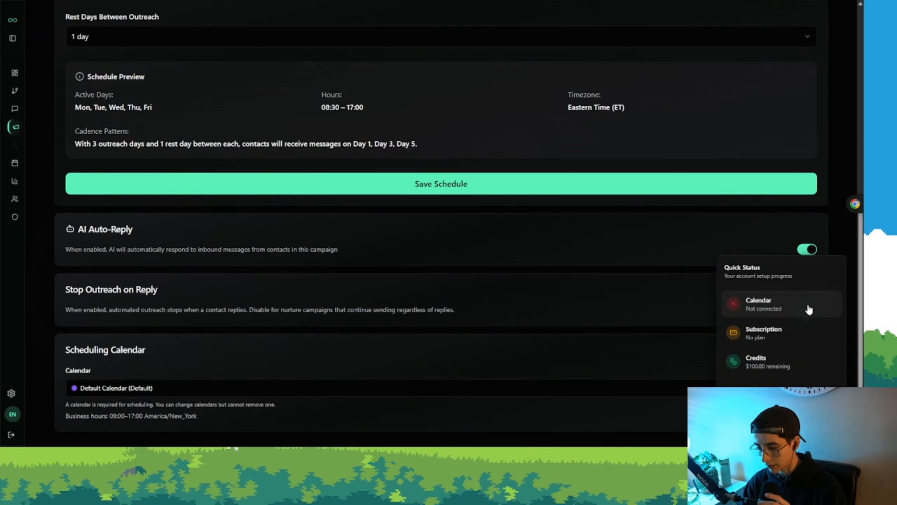
left_click(784, 313)
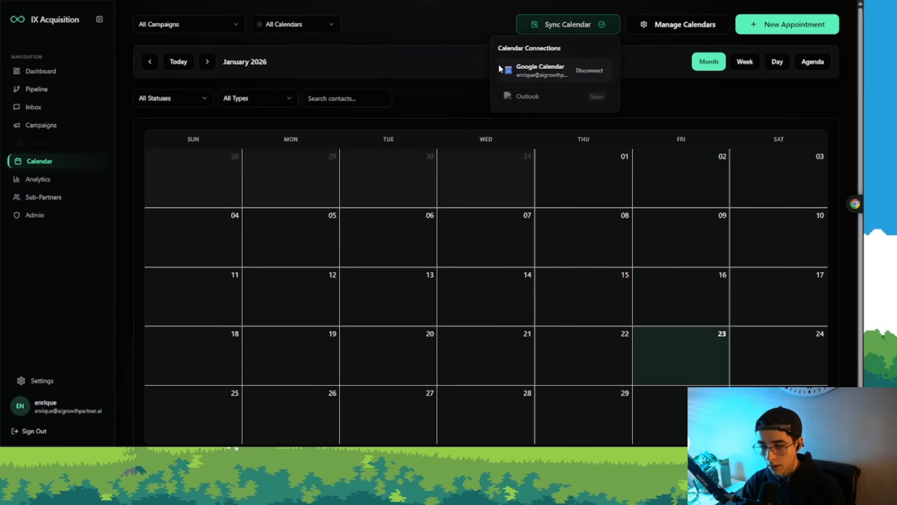
left_click_drag(520, 69, 568, 78)
Step: Reopen the draft campaign's schedule and select Default Calendar (Default) as its scheduling calendar
left_click(78, 128)
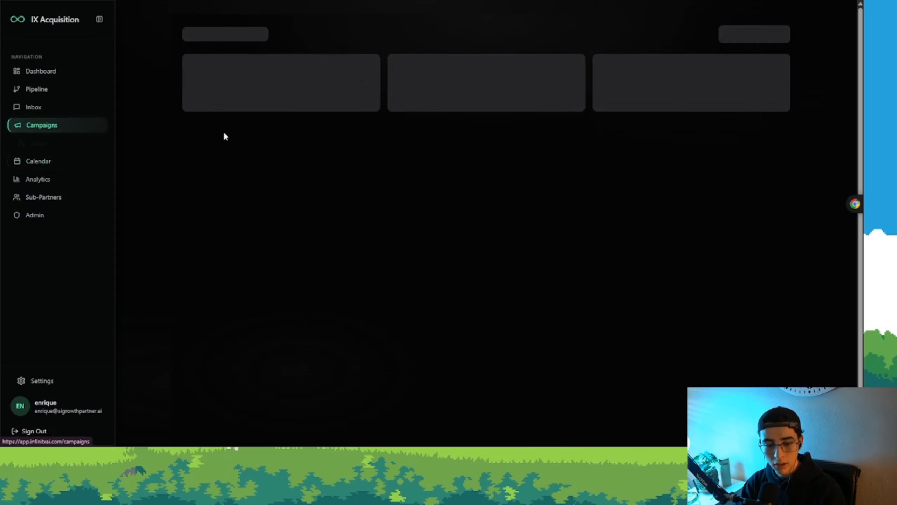
left_click(424, 139)
left_click(657, 60)
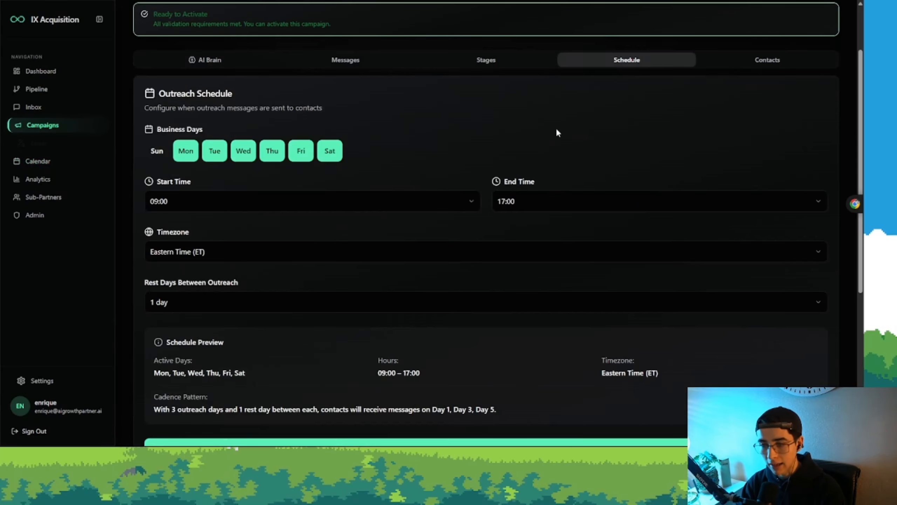
scroll(556, 132, "down", 5)
left_click(227, 388)
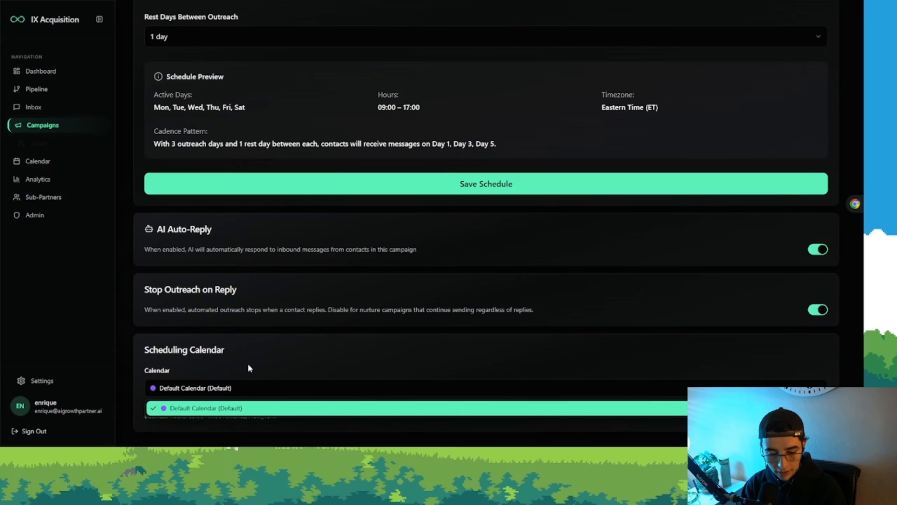
left_click(200, 412)
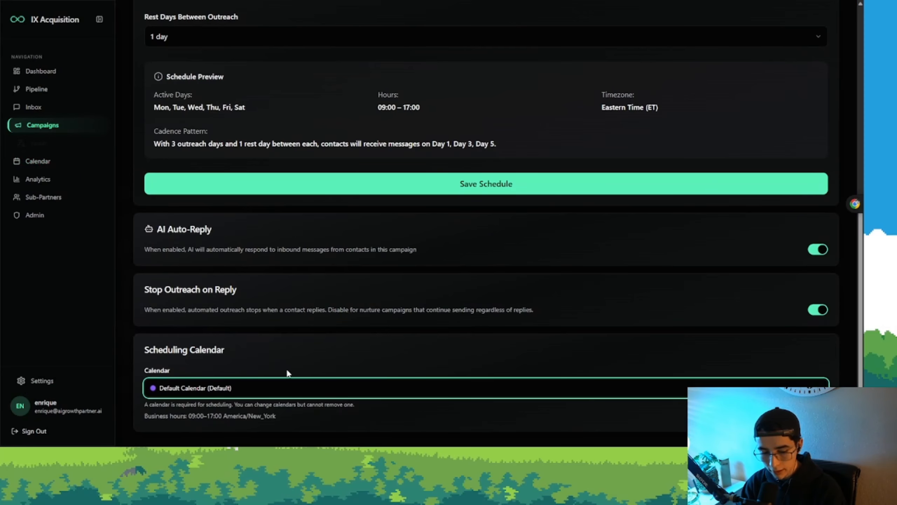
Step: Look over the campaign's outreach days, hours, timezone and reply settings, and save the schedule
scroll(350, 403, "up", 1)
scroll(335, 392, "down", 1)
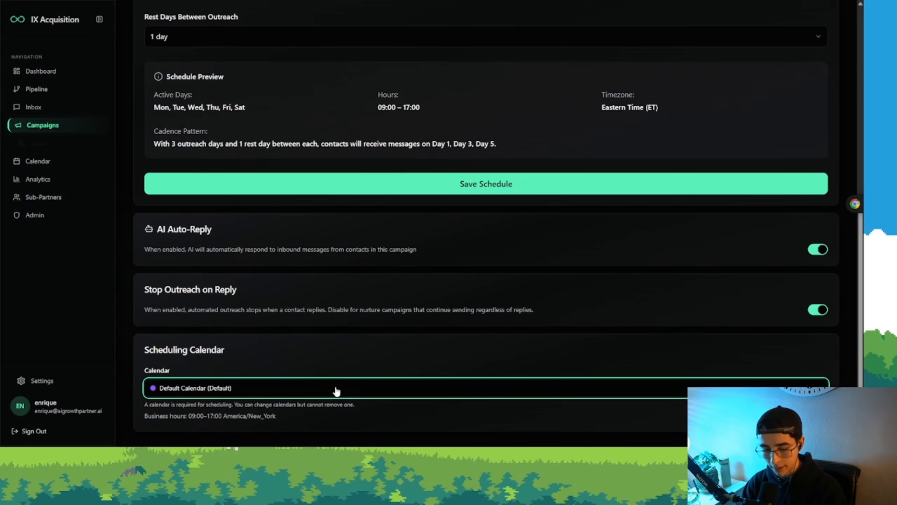
scroll(282, 385, "up", 2)
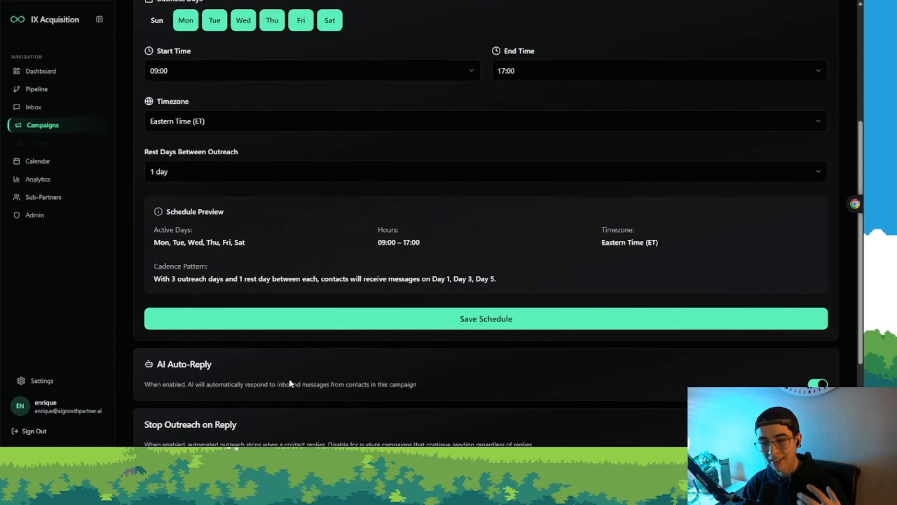
scroll(303, 379, "up", 2)
scroll(340, 374, "down", 4)
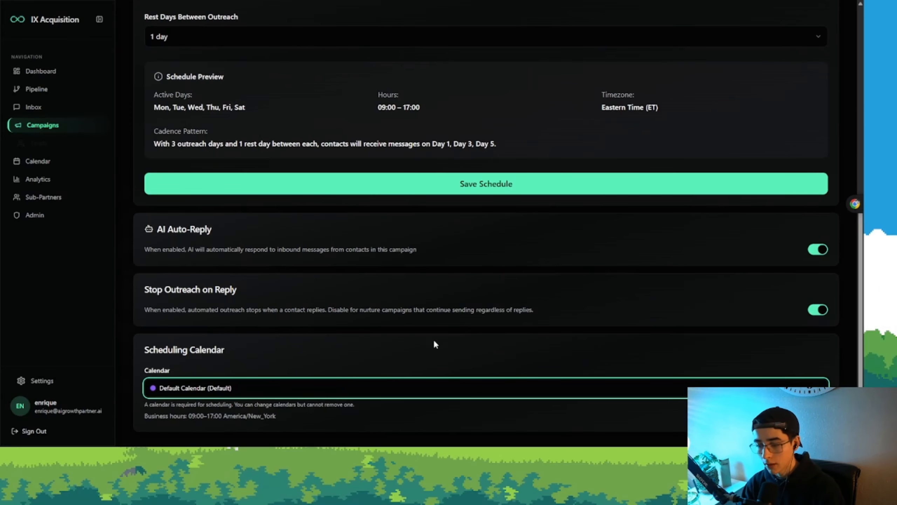
scroll(433, 341, "up", 4)
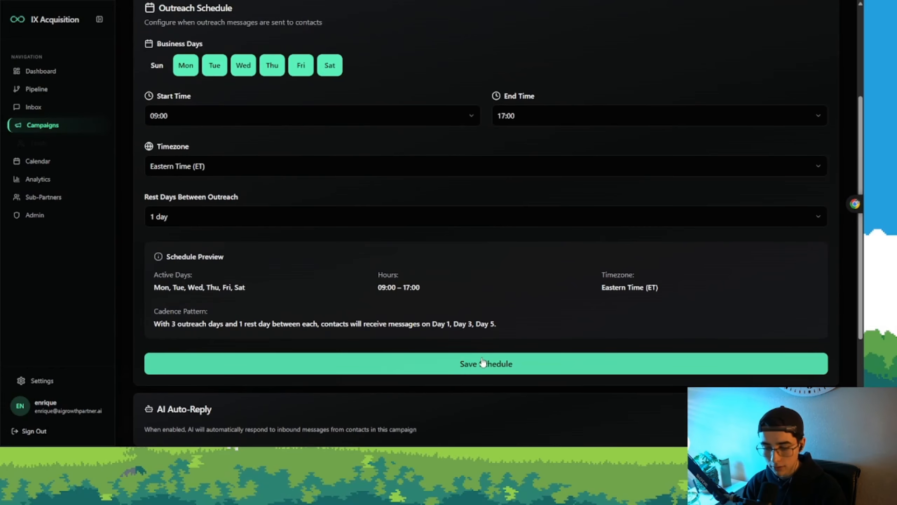
left_click(482, 361)
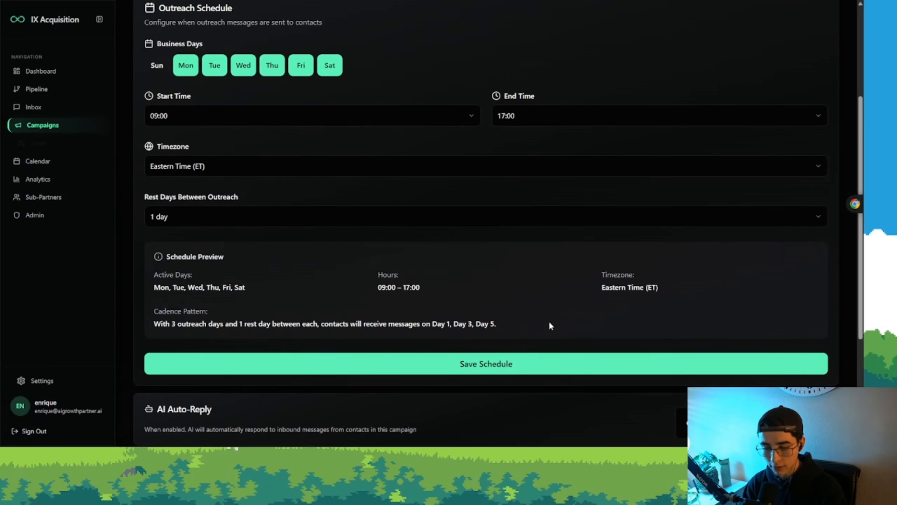
Step: Load the contact (1) CSV file into the campaign's contacts and check its row preview and column mapping
scroll(561, 242, "up", 4)
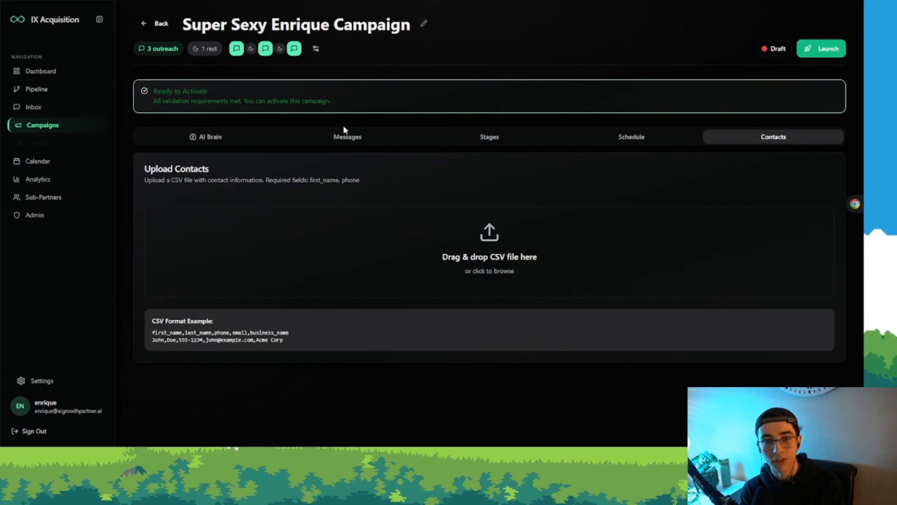
left_click(443, 257)
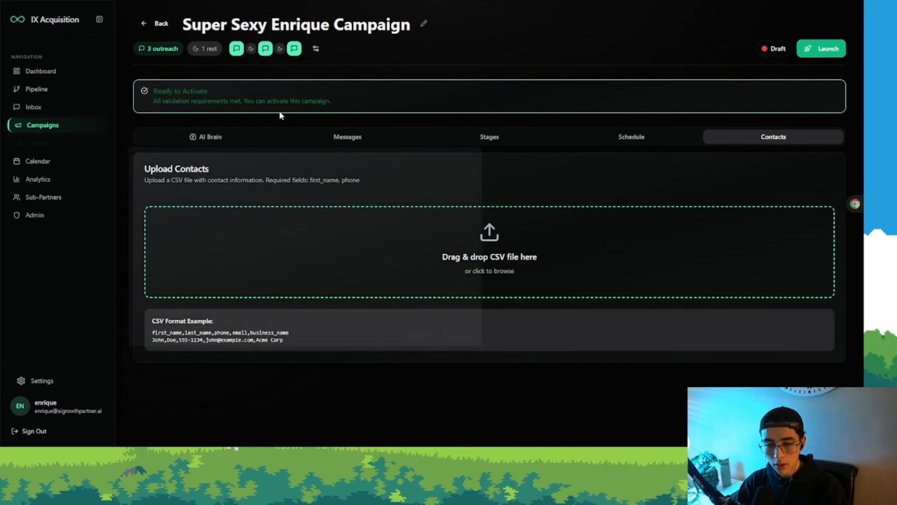
left_click(196, 214)
left_click(447, 354)
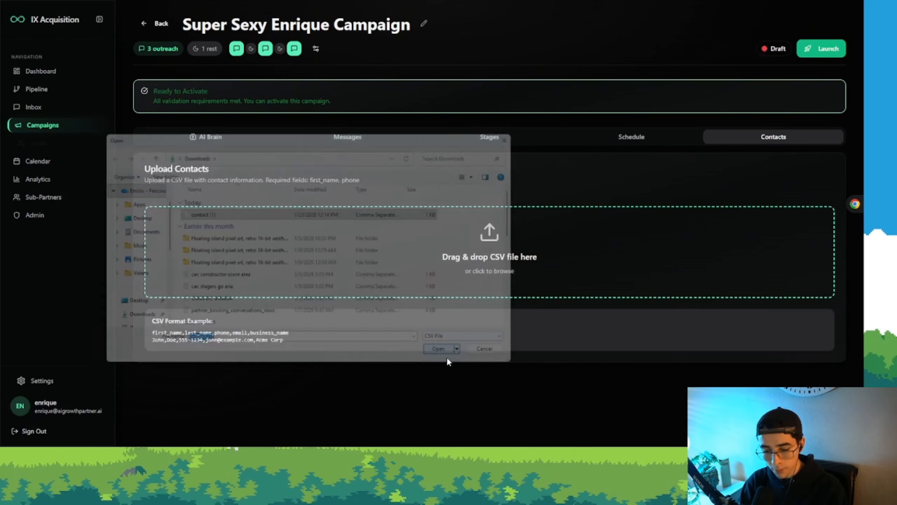
scroll(674, 134, "down", 3)
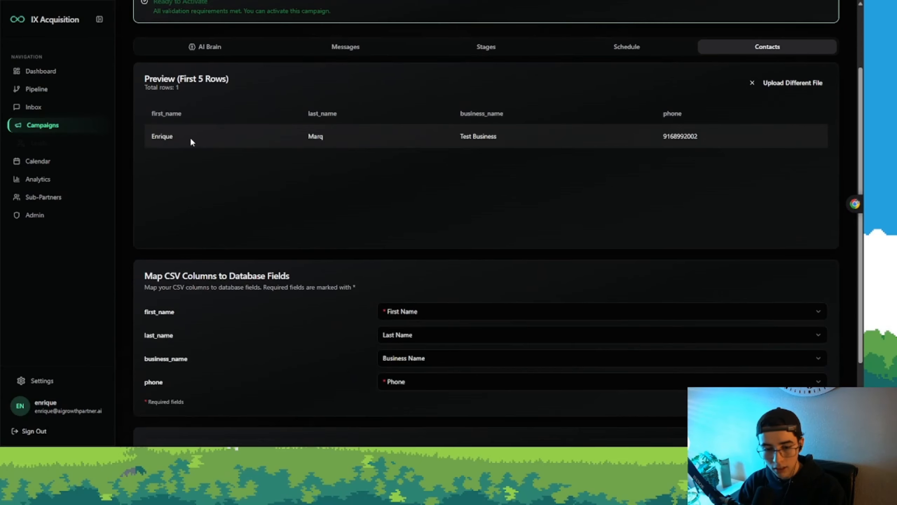
scroll(463, 150, "down", 3)
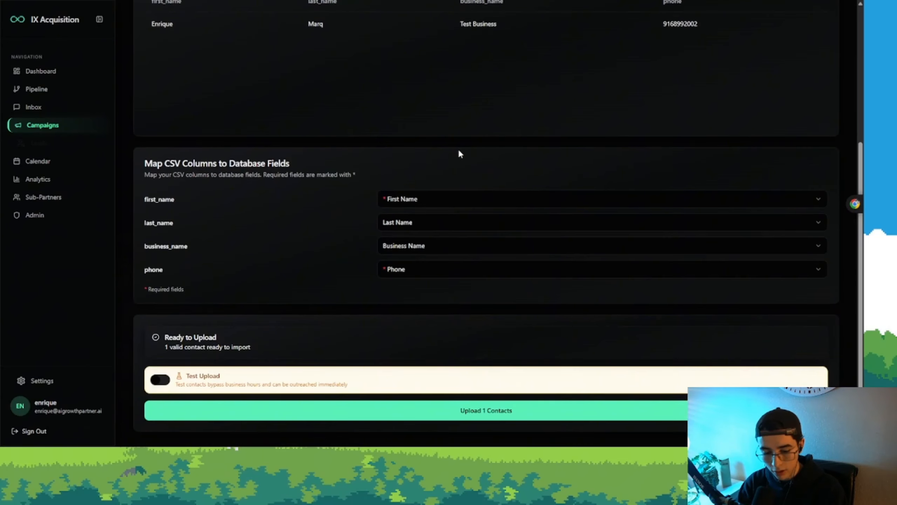
Step: Upload the contact as a Test Upload and launch the campaign immediately for 1 lead
left_click(158, 381)
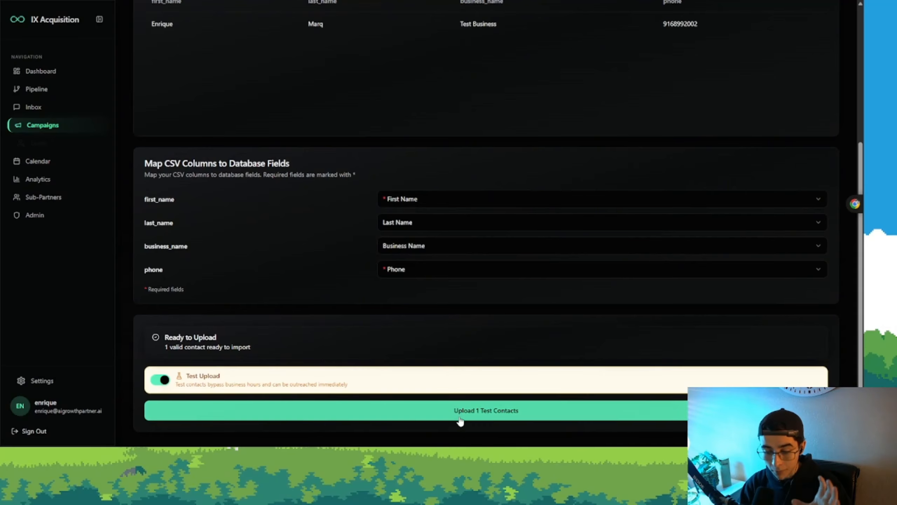
left_click(475, 414)
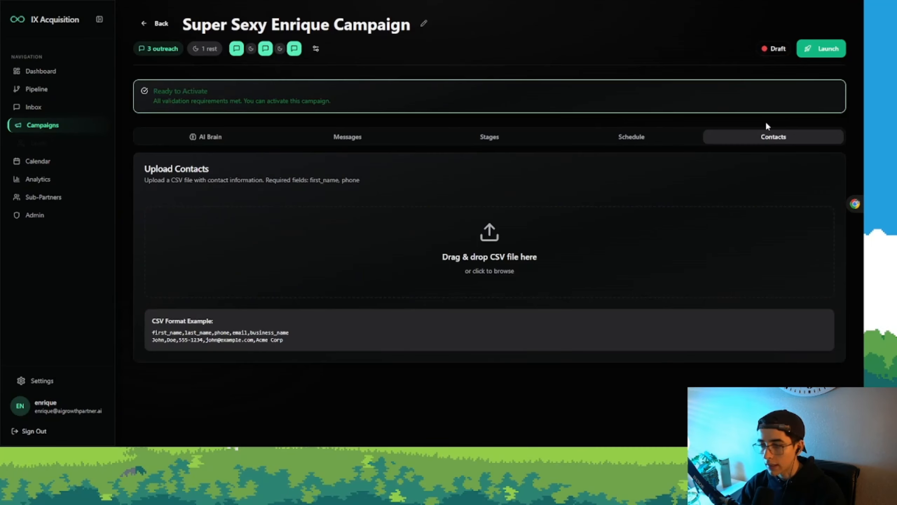
left_click(812, 49)
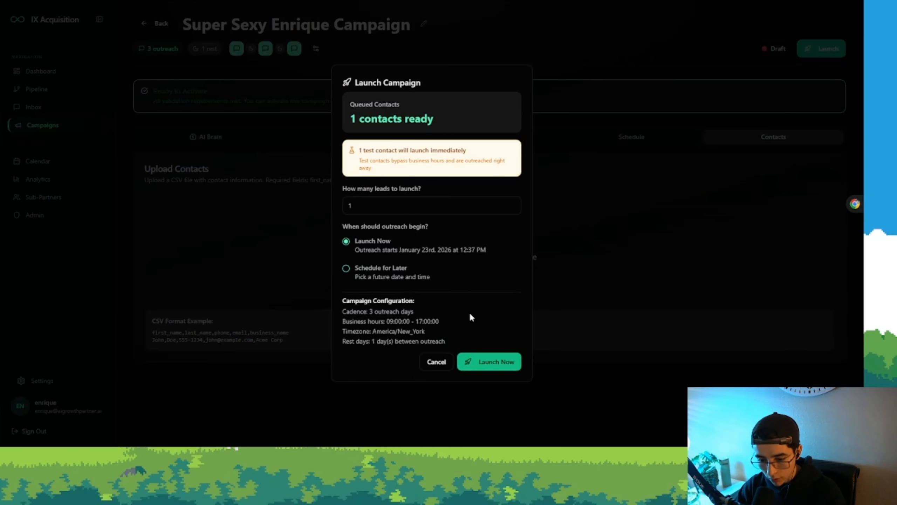
left_click(484, 359)
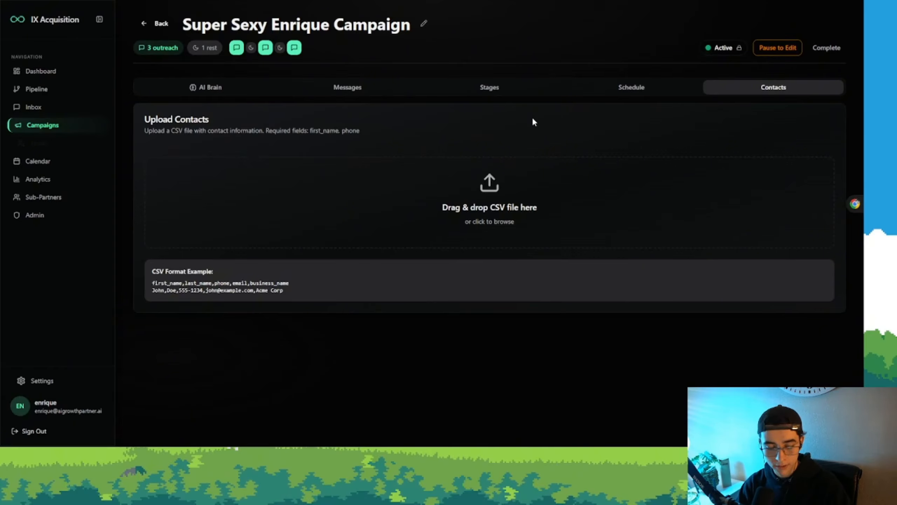
Step: Open the inbox and show the conversations of the newly launched campaign
mouse_move(738, 53)
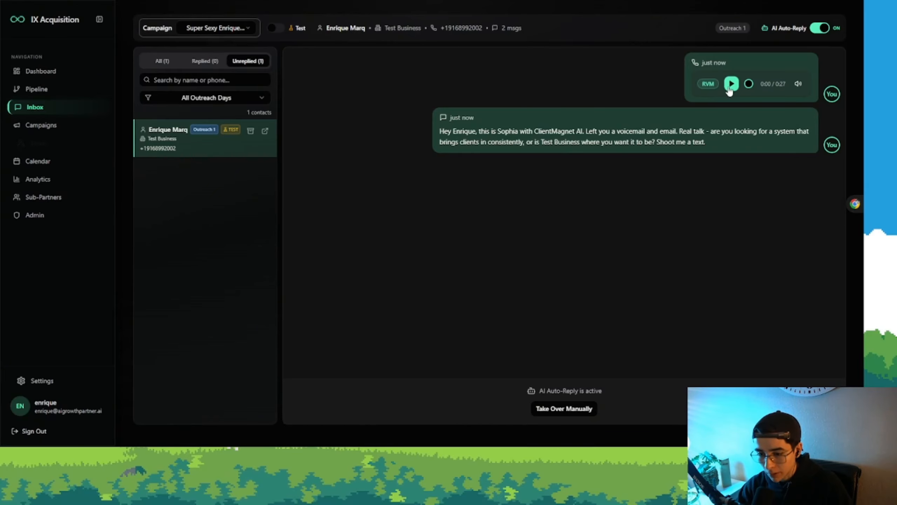
left_click(63, 126)
left_click(58, 108)
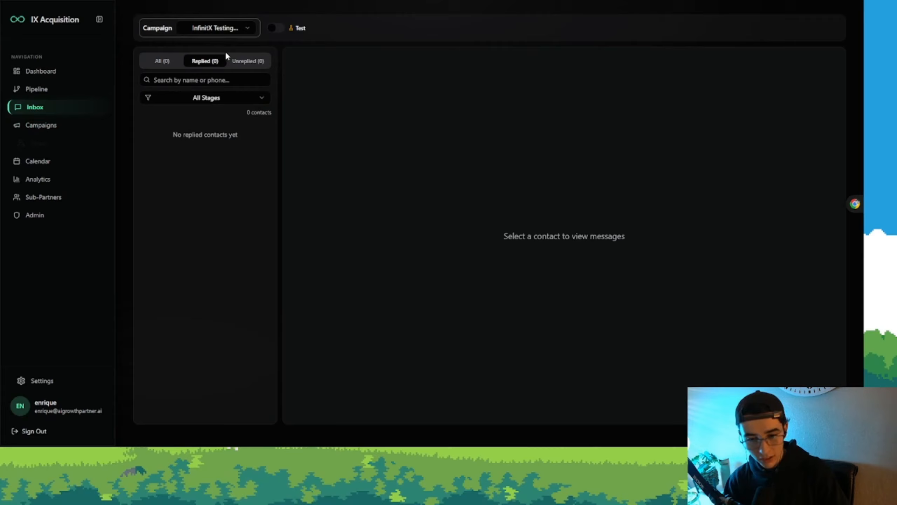
left_click(216, 28)
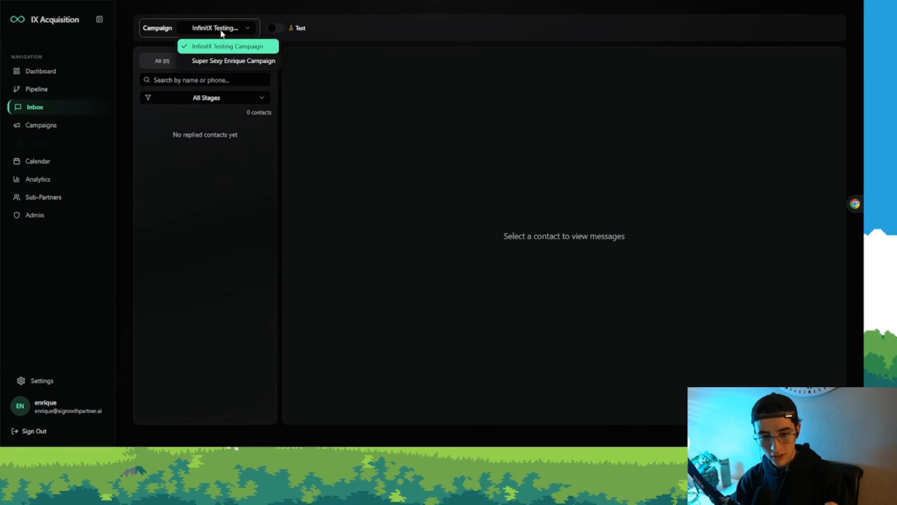
left_click(226, 62)
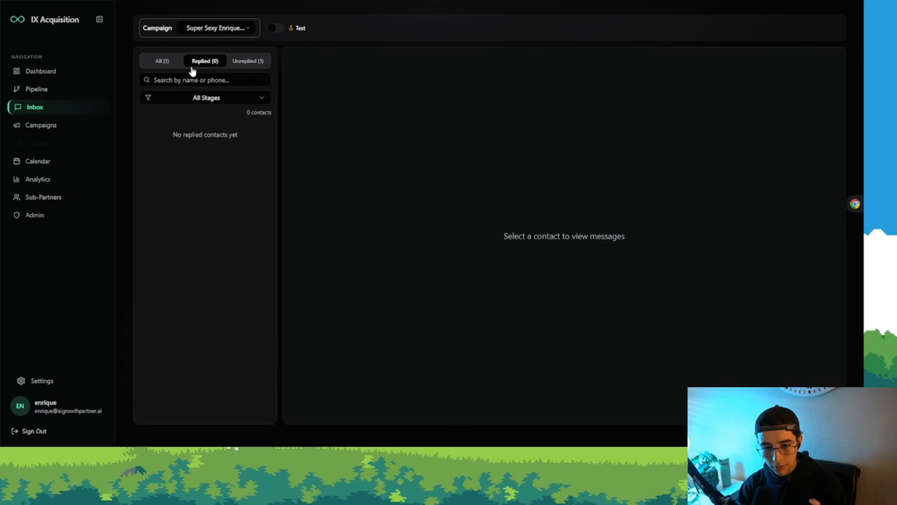
Step: Compare the inbox's All, Replied and Unreplied contacts, and read the outreach text sent to the unreplied test contact
left_click(169, 65)
left_click(246, 65)
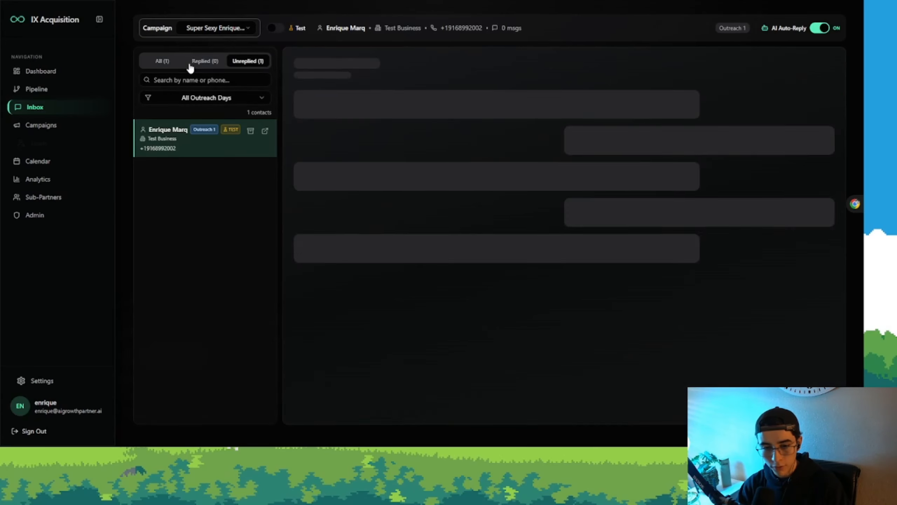
left_click(201, 63)
left_click(162, 66)
left_click(196, 65)
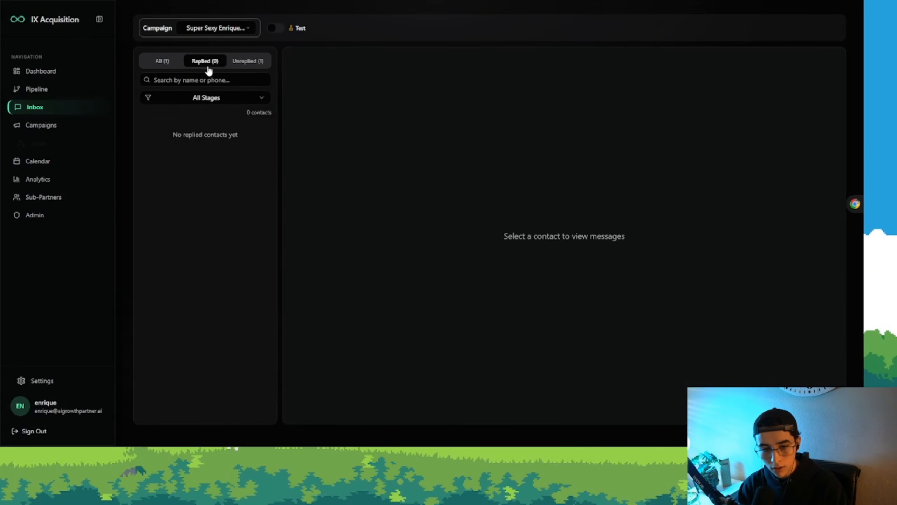
left_click(250, 61)
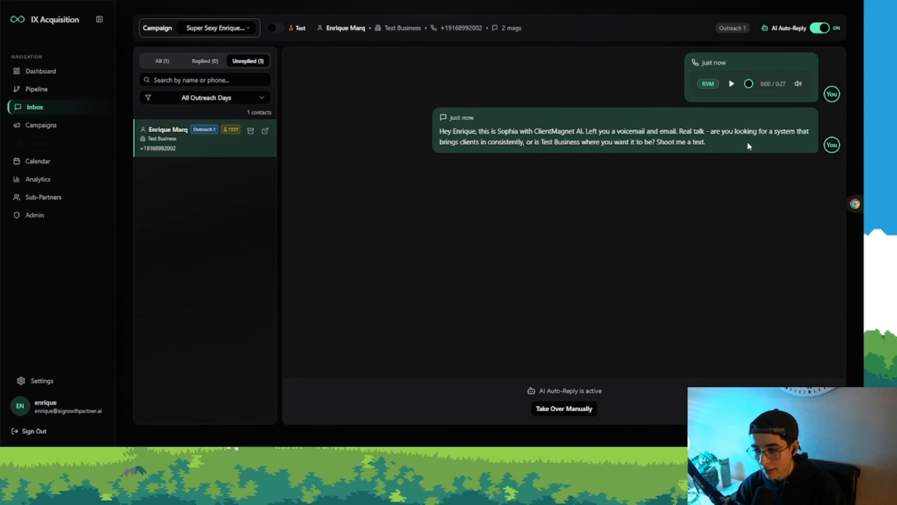
left_click_drag(439, 132, 685, 145)
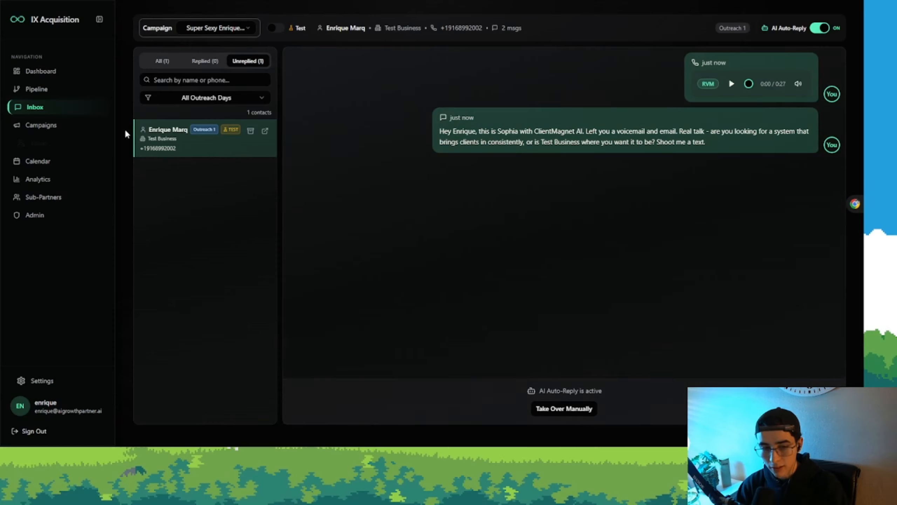
Step: Open the launched campaign's pipeline and examine the test contact's card in the Outreach 1 stage
left_click(64, 94)
left_click(198, 57)
left_click(239, 90)
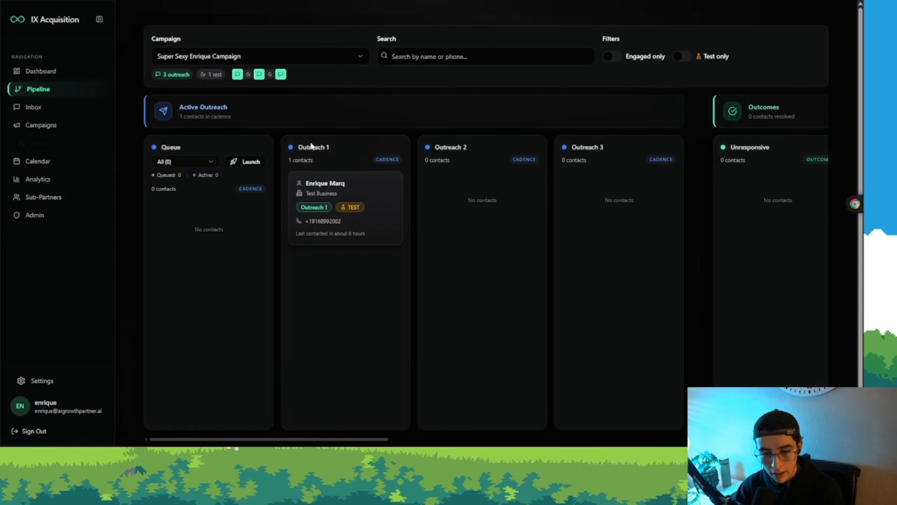
scroll(311, 145, "down", 1)
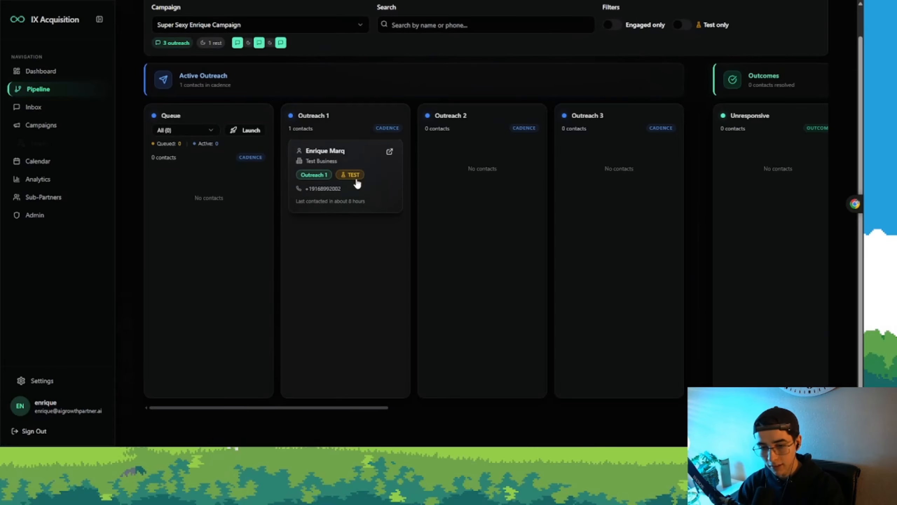
mouse_move(353, 188)
left_mouse_down()
mouse_move(785, 170)
mouse_move(251, 161)
mouse_move(115, 183)
mouse_move(353, 172)
left_mouse_up()
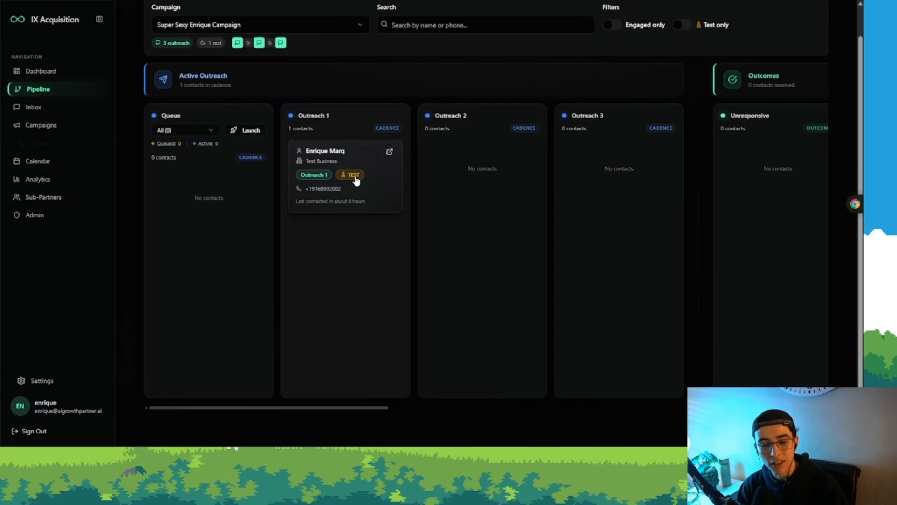
Step: Open the launched campaign's unreplied test conversation in the inbox and play part of the RVM voicemail recording
left_click(56, 110)
left_click(249, 61)
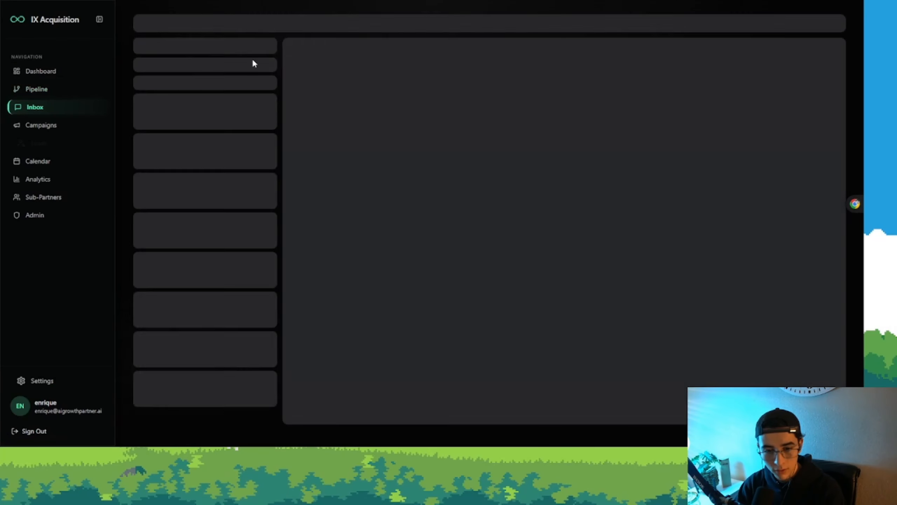
left_click(234, 35)
left_click(226, 60)
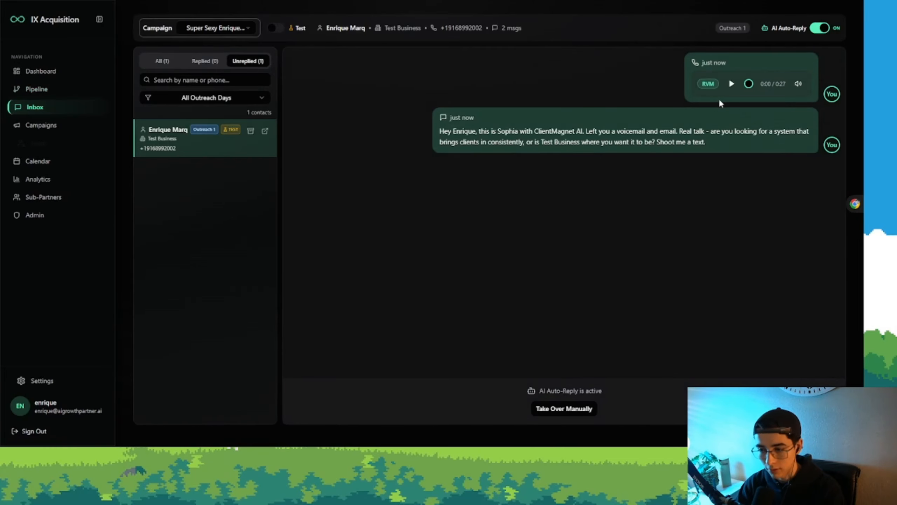
left_click(732, 85)
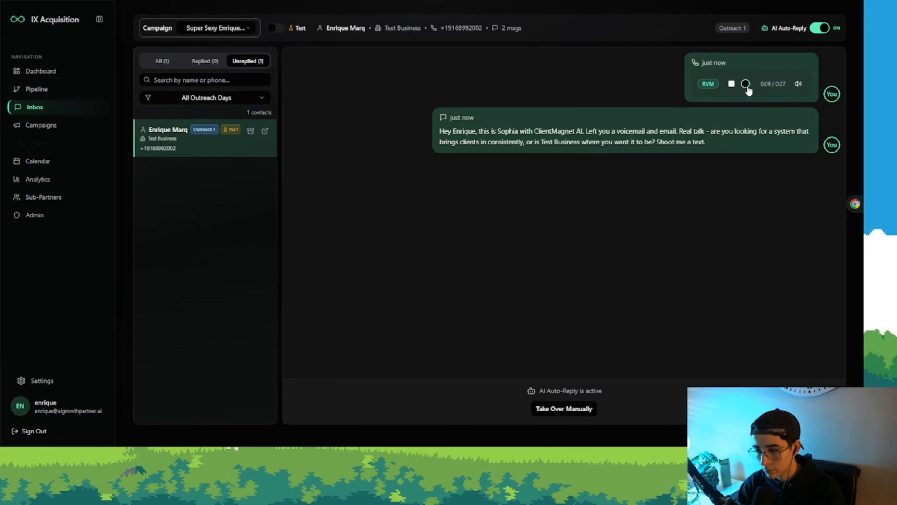
left_click(731, 84)
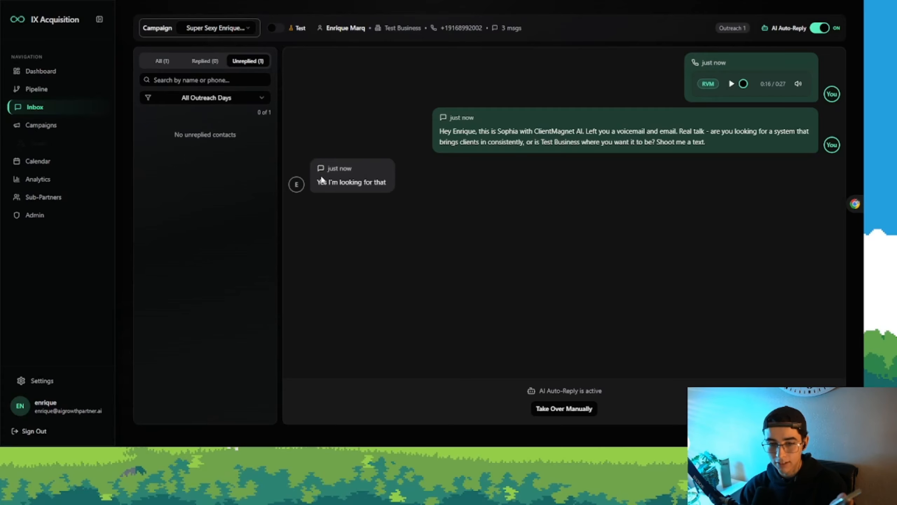
Step: Refresh the inbox's Replied contacts and check the test conversation's AI Auto-Reply status and stage label
left_click(206, 66)
left_click(237, 62)
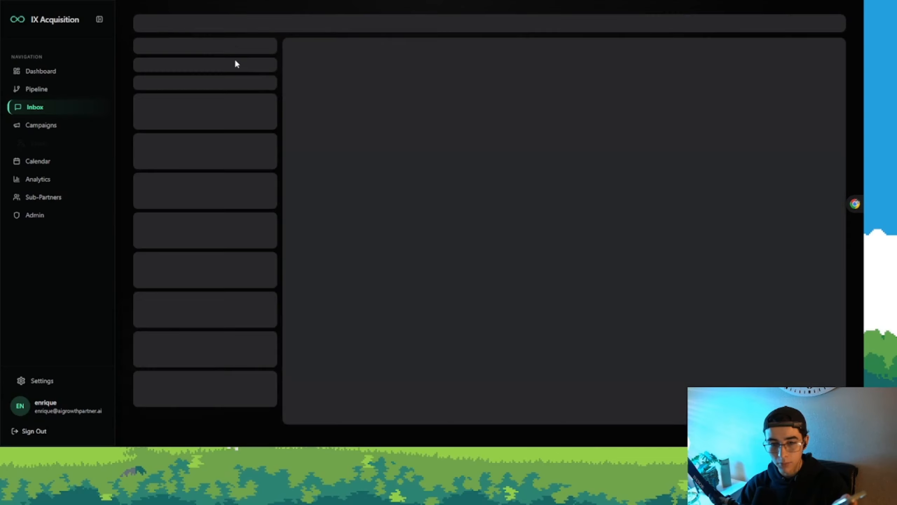
left_click(218, 63)
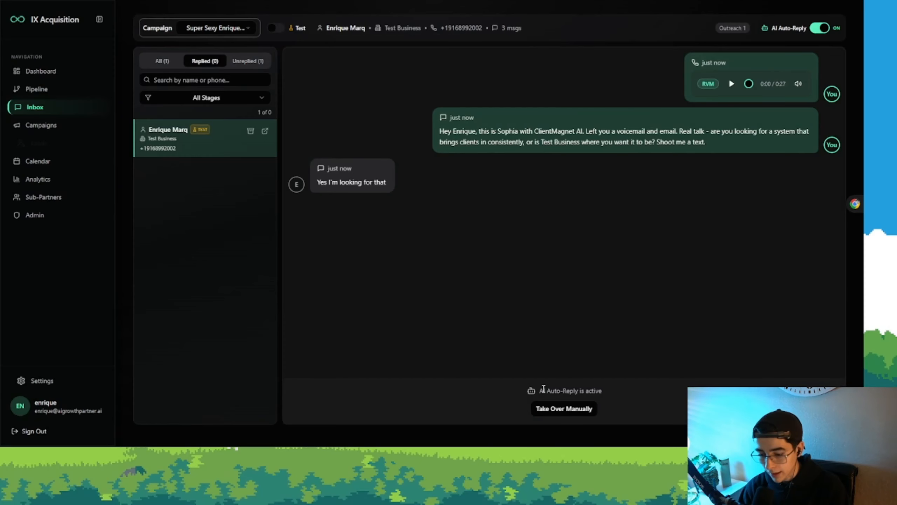
left_click_drag(602, 391, 554, 388)
left_click(560, 387)
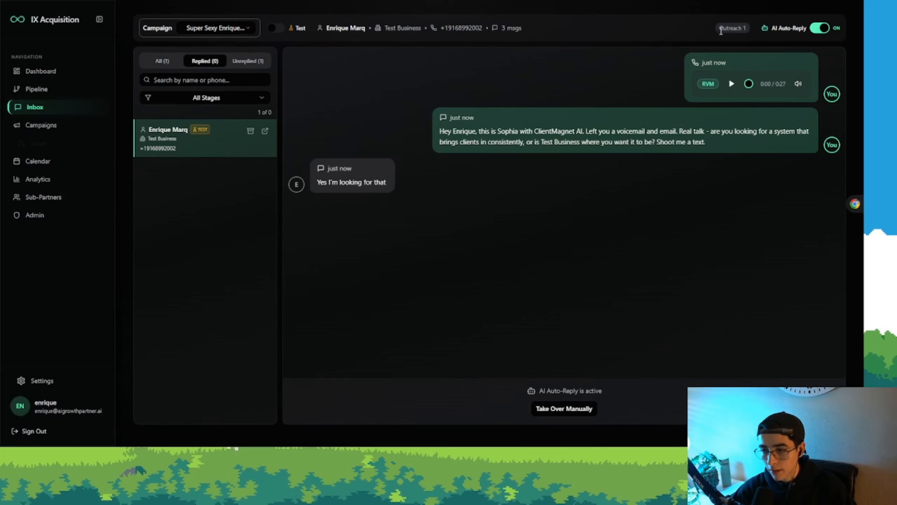
left_click_drag(734, 27, 748, 29)
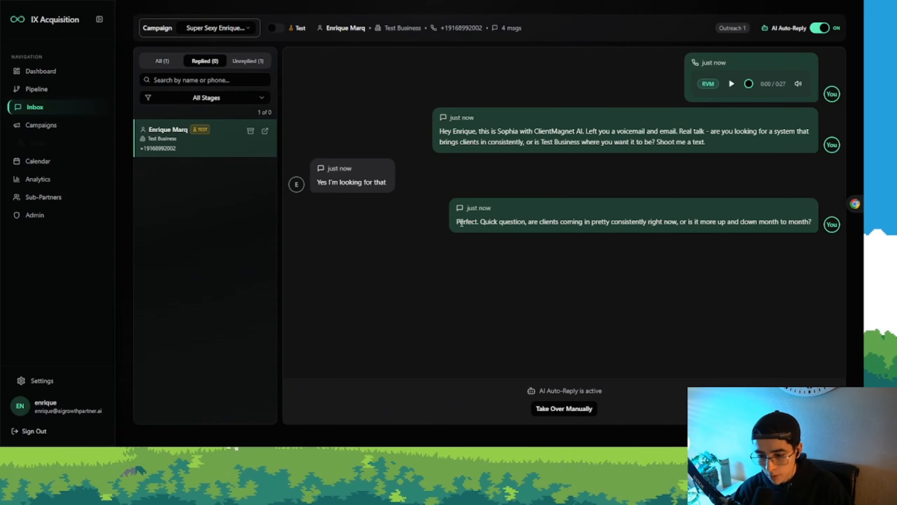
Step: Read the AI's first follow-up question and the test contact's answer to it in the conversation
left_click_drag(459, 221, 537, 223)
left_click(544, 224)
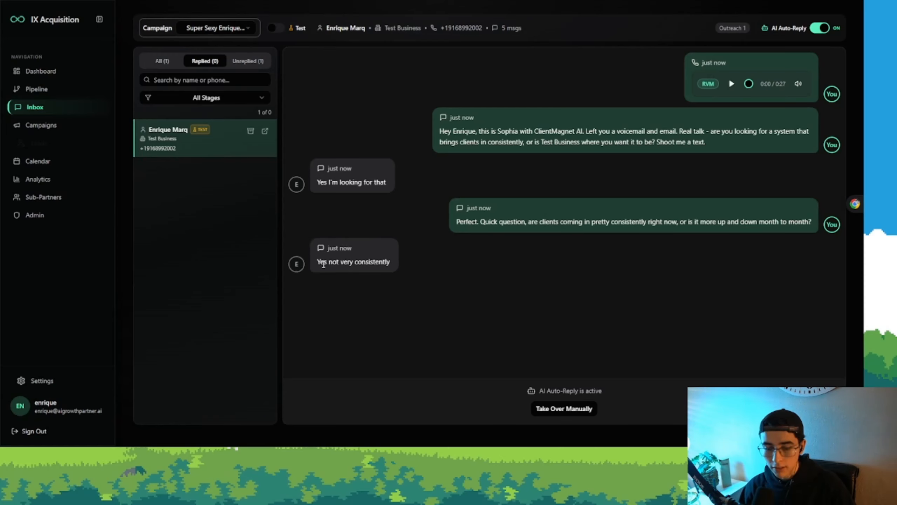
left_click_drag(321, 264, 384, 265)
left_click(386, 265)
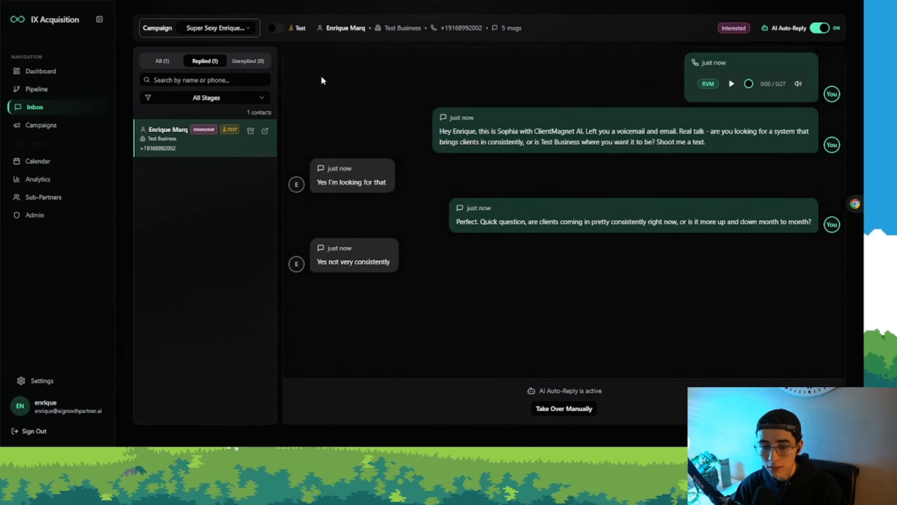
Step: Filter the replied contacts by the Interested stage, compare with DND, and return to Interested
left_click(209, 97)
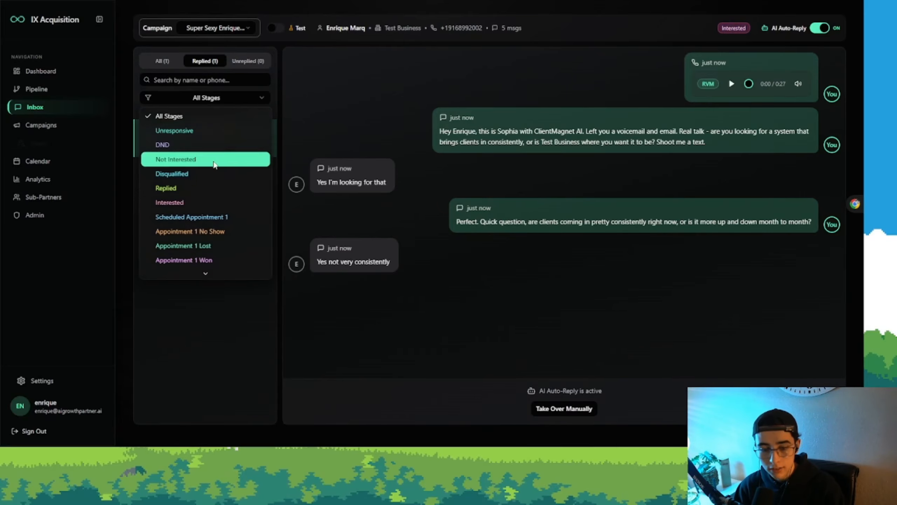
left_click(199, 202)
left_click(205, 101)
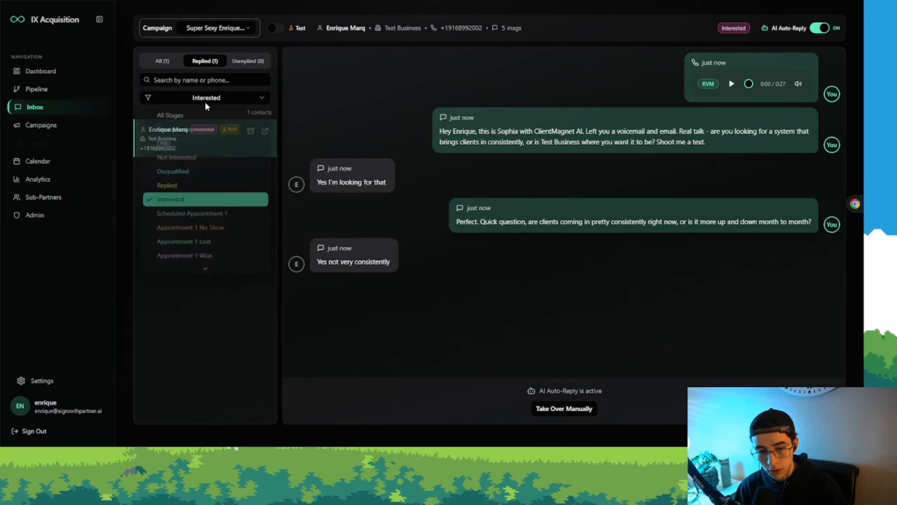
left_click(223, 145)
left_click(243, 102)
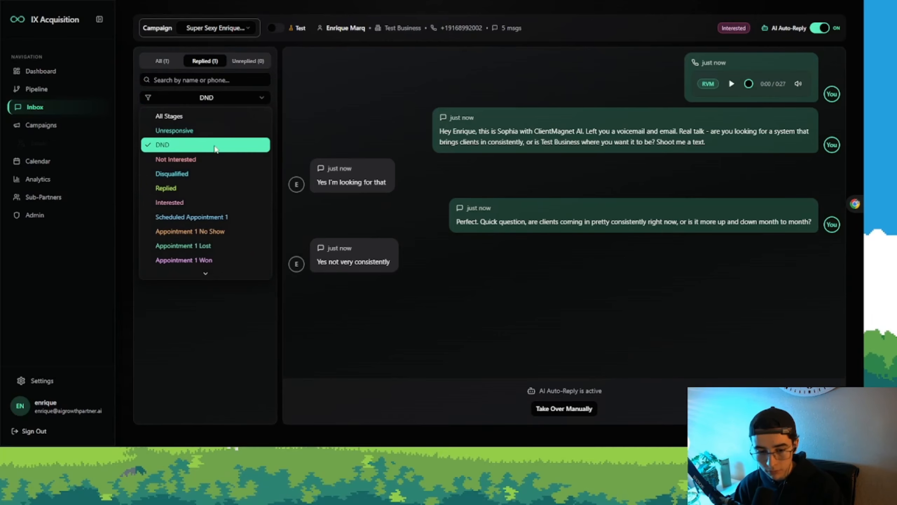
left_click(197, 204)
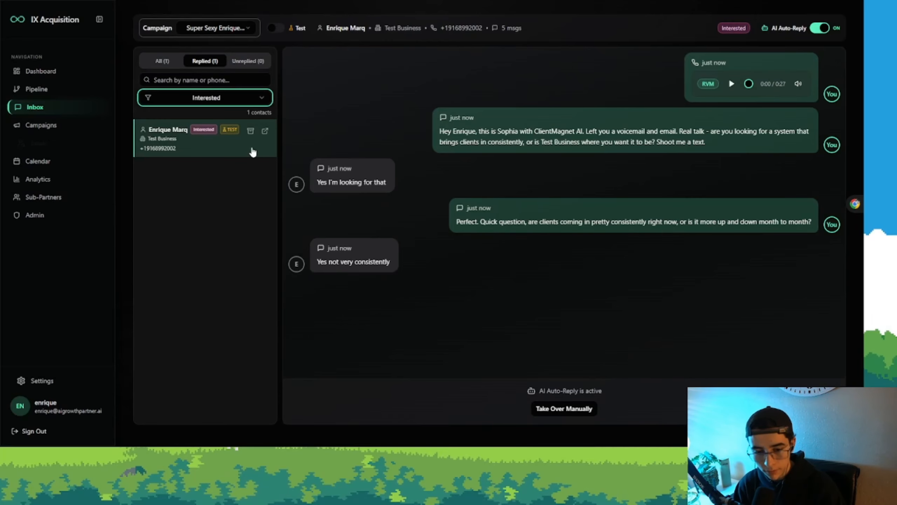
Step: Open the campaign's pipeline and locate the test contact's card in the Interested stage
left_click(105, 88)
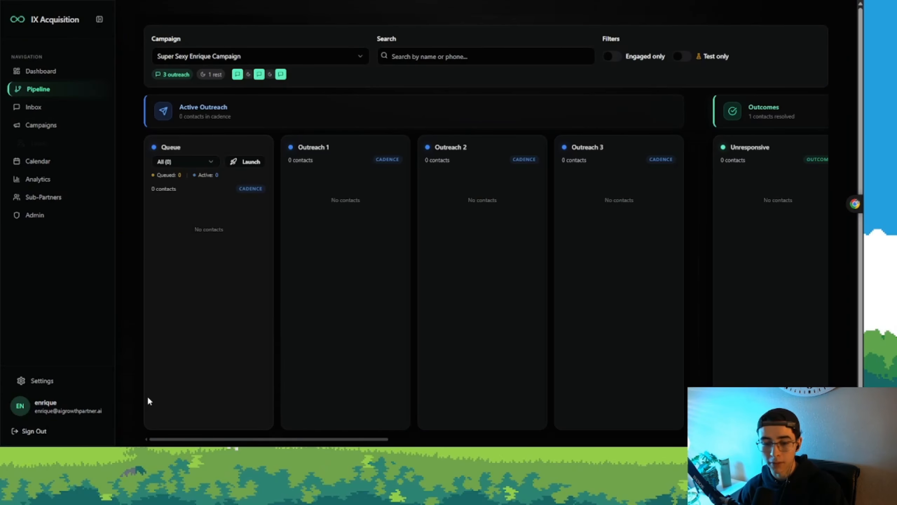
mouse_move(225, 438)
left_mouse_down()
mouse_move(232, 440)
mouse_move(224, 439)
left_mouse_up()
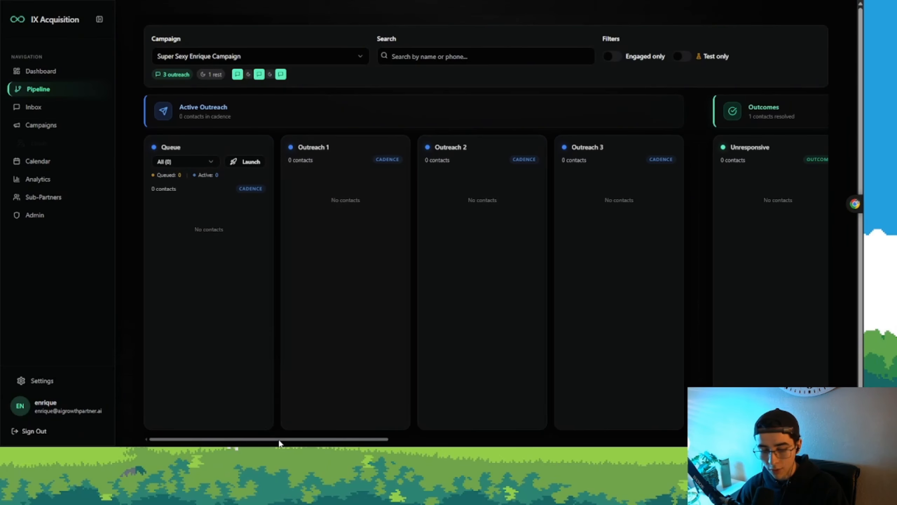
left_click_drag(280, 440, 585, 432)
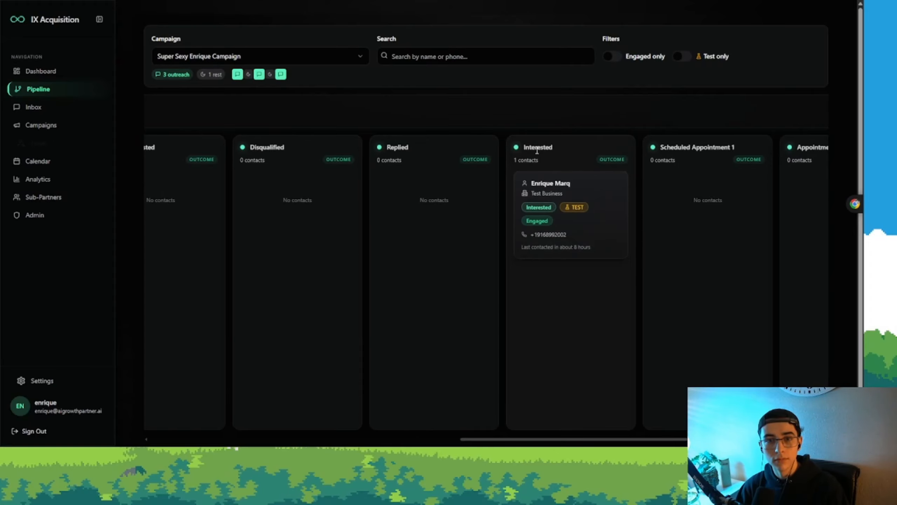
mouse_move(614, 185)
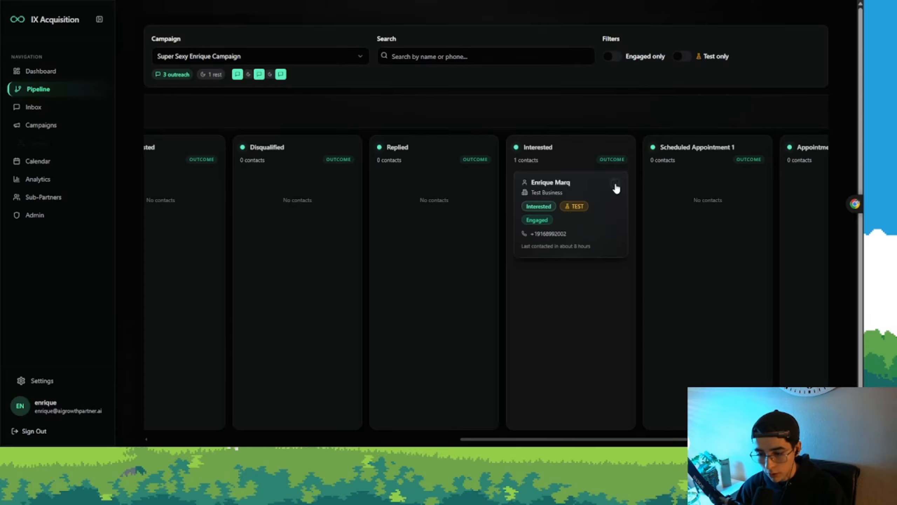
Step: Open the test contact's conversation from the pipeline card and read the AI's latest replies
left_click(616, 186)
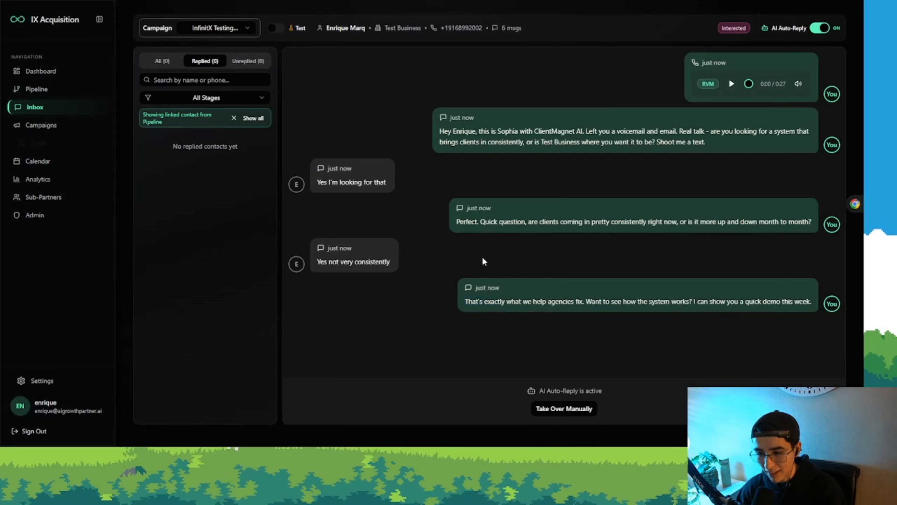
left_click_drag(465, 301, 812, 302)
left_click(583, 304)
left_click(684, 311)
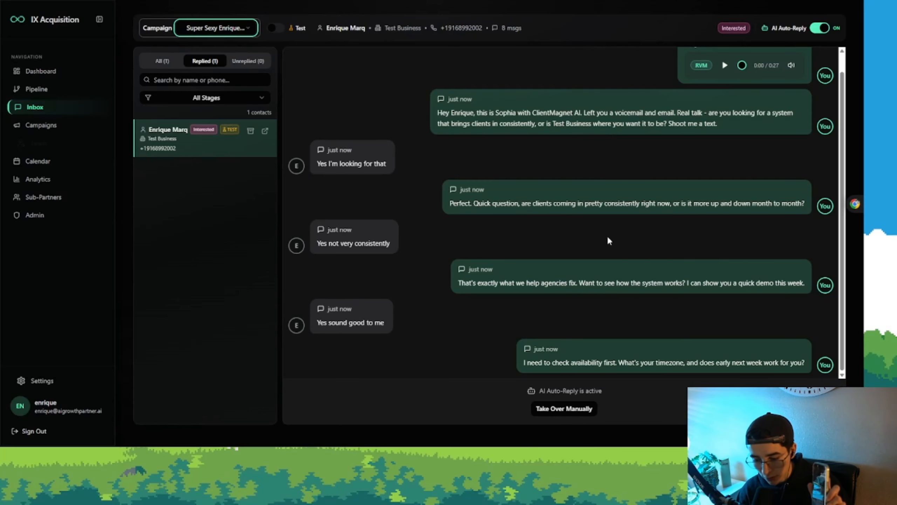
left_click_drag(618, 364, 685, 364)
left_click(692, 364)
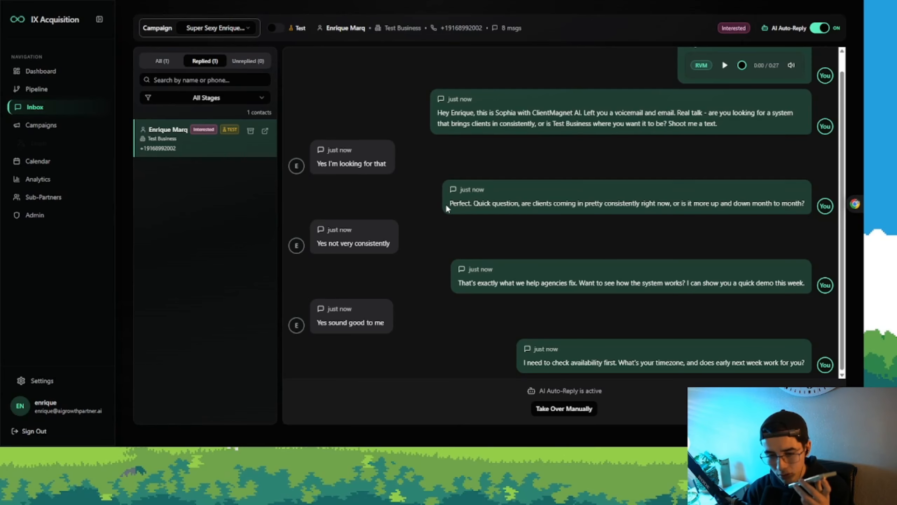
Step: Review the whole test conversation again, from the voicemail and outreach text through the contact's answers to the last AI message
scroll(456, 205, "up", 1)
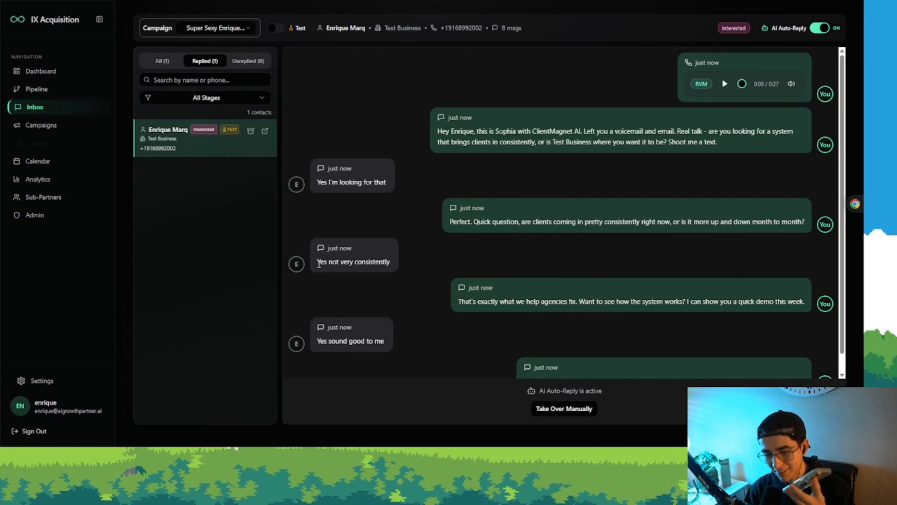
left_click_drag(317, 262, 387, 262)
left_click(395, 268)
scroll(402, 263, "down", 1)
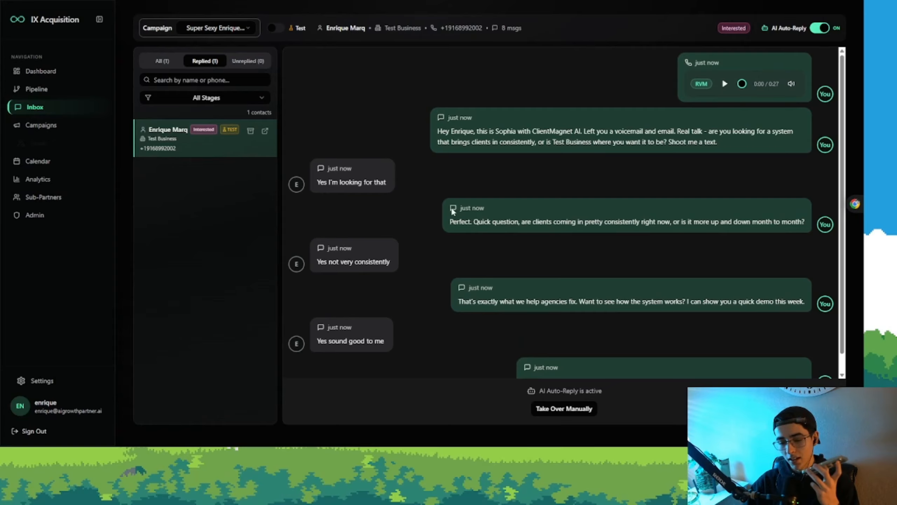
scroll(475, 183, "down", 1)
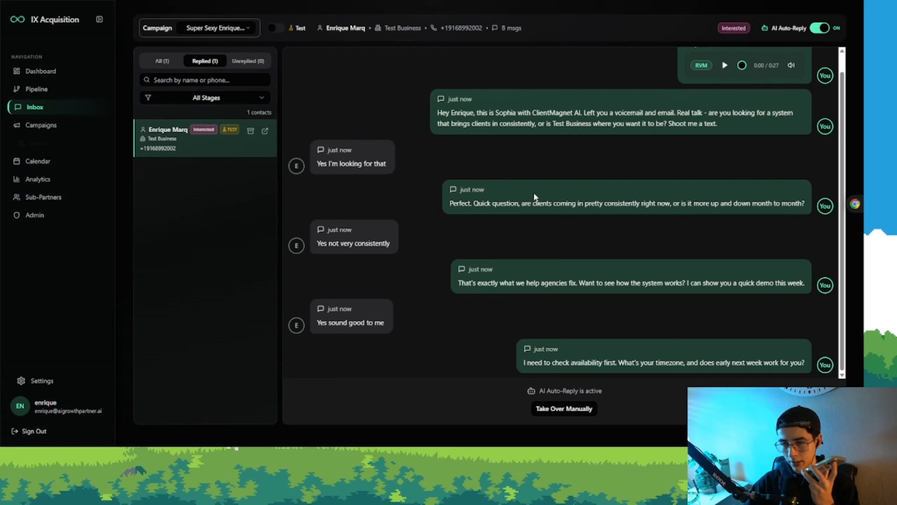
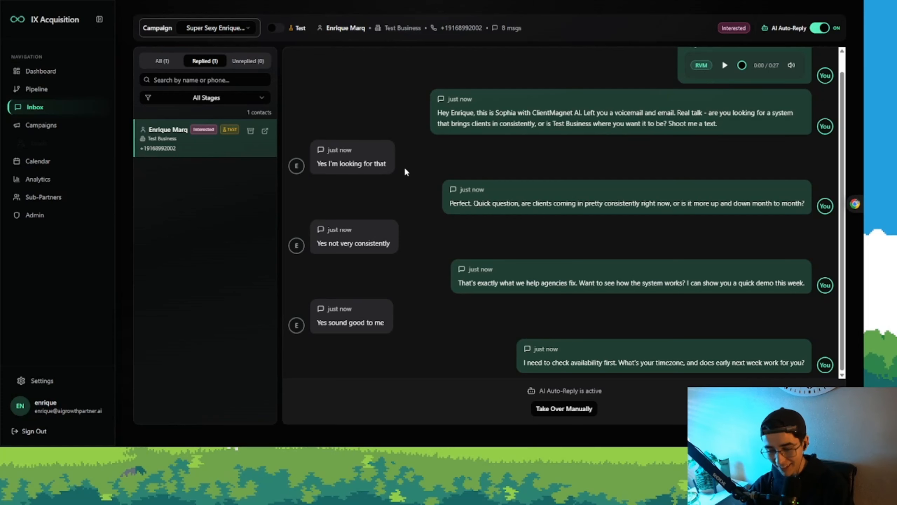
scroll(431, 199, "up", 1)
scroll(432, 201, "down", 1)
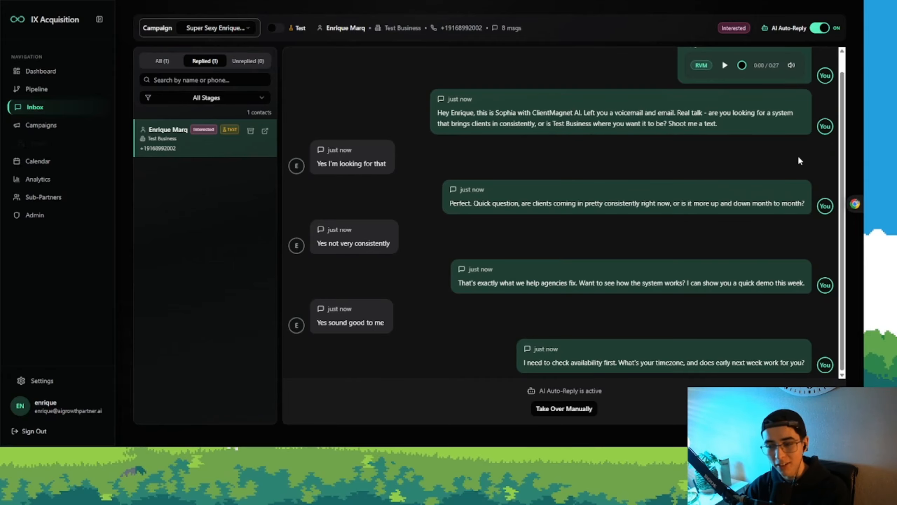
scroll(708, 114, "up", 1)
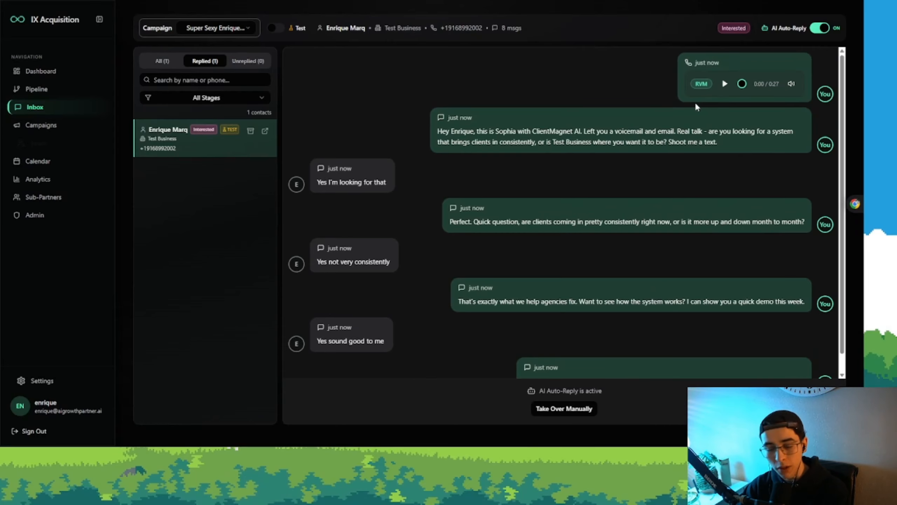
scroll(597, 153, "down", 1)
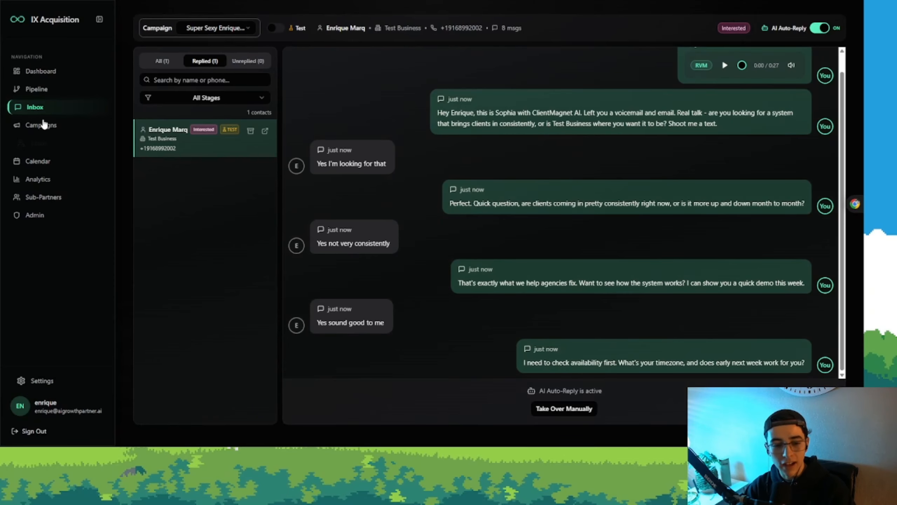
Step: Open the calendar, view the details of the test contact's January 27 appointment, and close them
left_click(54, 163)
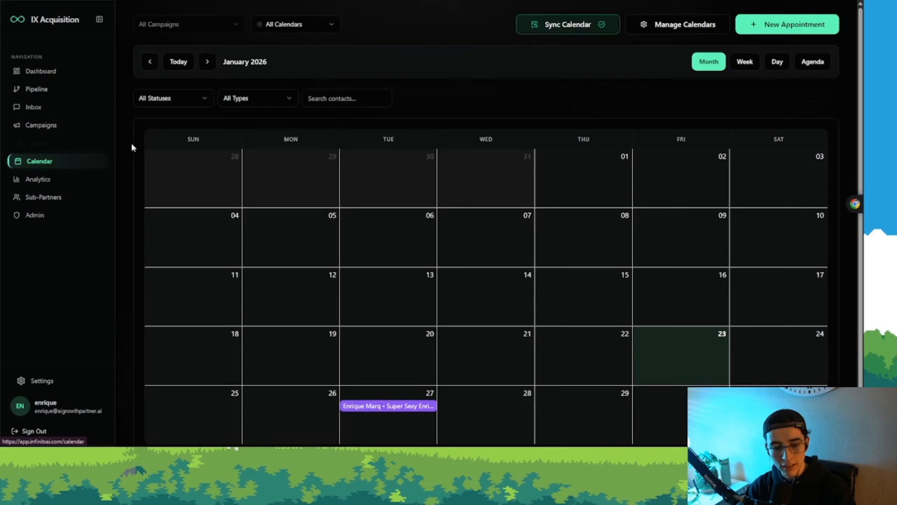
scroll(320, 107, "down", 1)
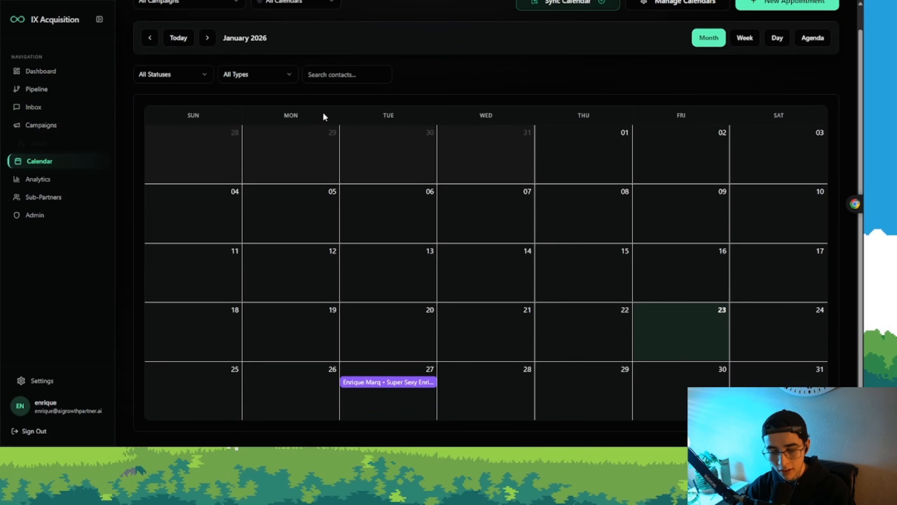
left_click(382, 381)
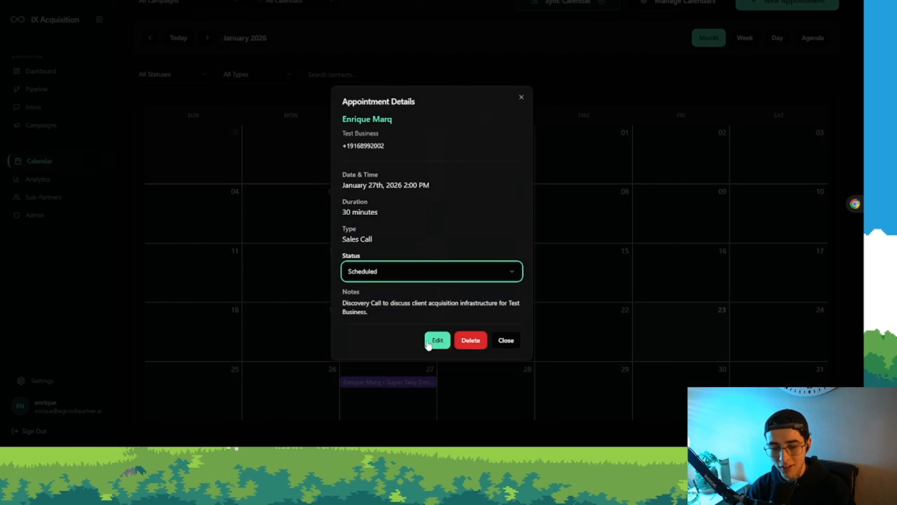
left_click(522, 97)
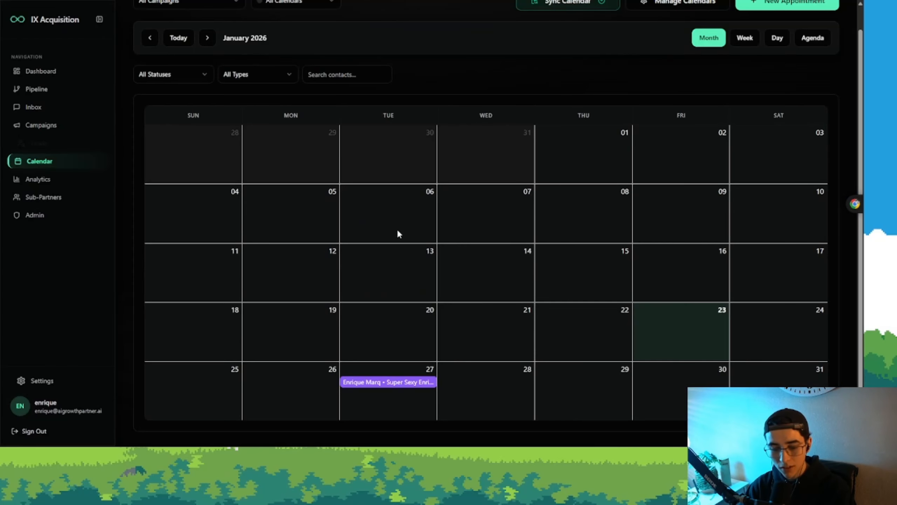
Step: Look over the January 2026 calendar and show the calendar sync connections
scroll(444, 226, "up", 1)
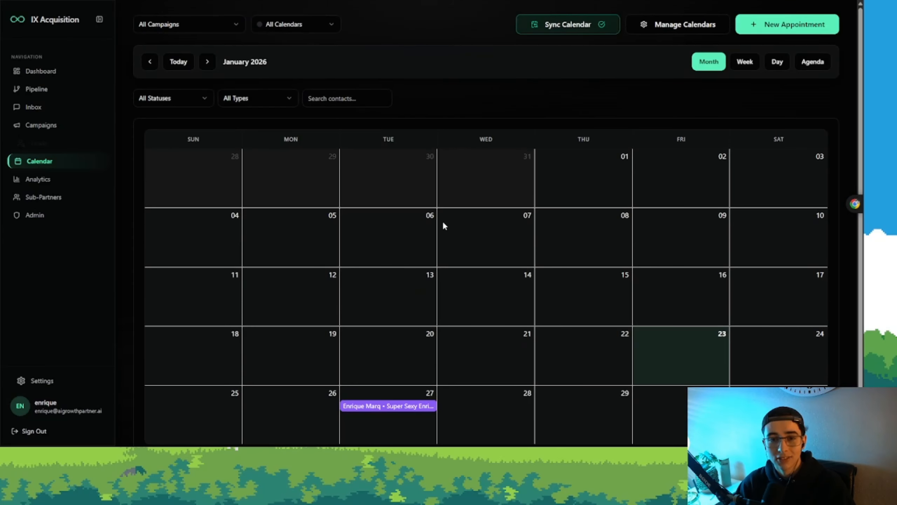
scroll(435, 266, "down", 1)
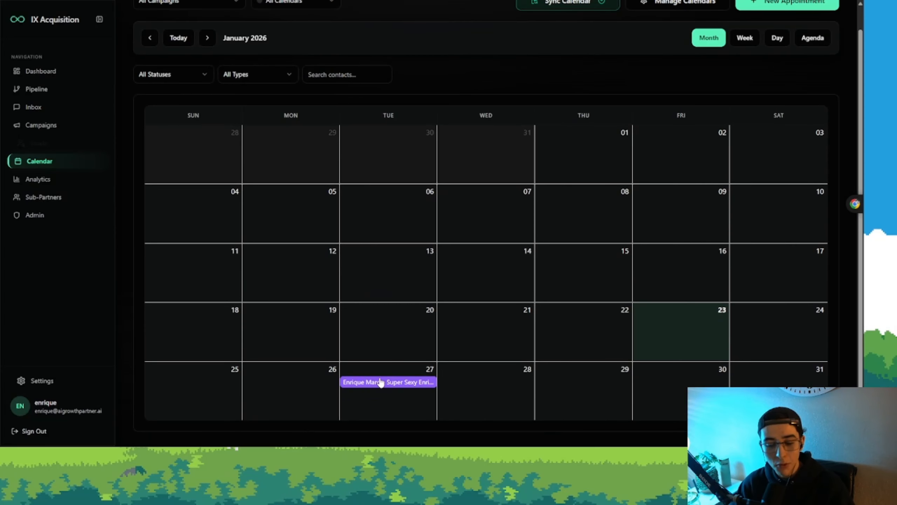
scroll(422, 327, "up", 1)
left_click(562, 16)
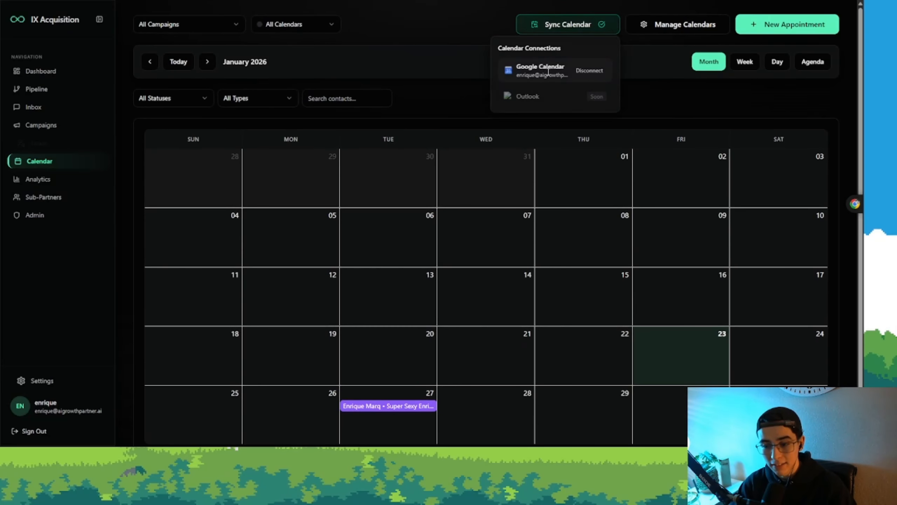
Step: Close the calendar connections, display the launched campaign's pipeline, and look across its outcome stages to the test contact's card under Scheduled Appointment 1
left_click(633, 56)
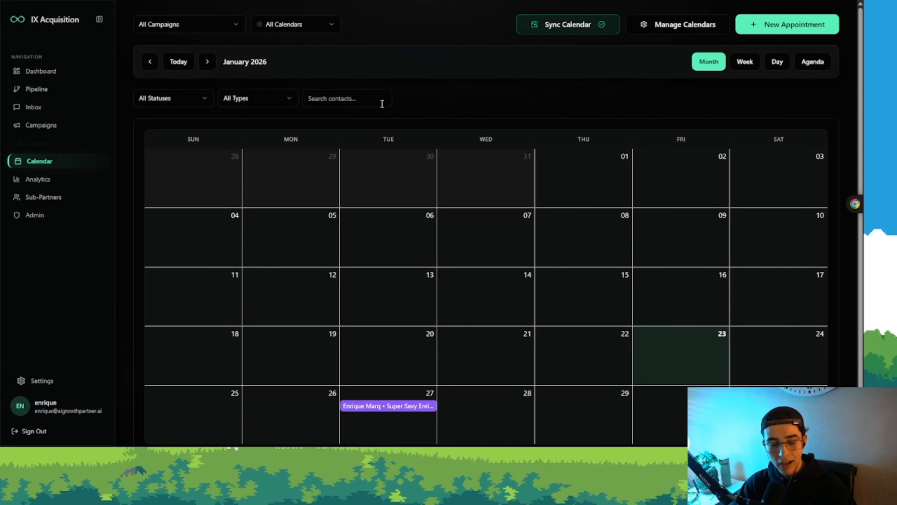
left_click(46, 92)
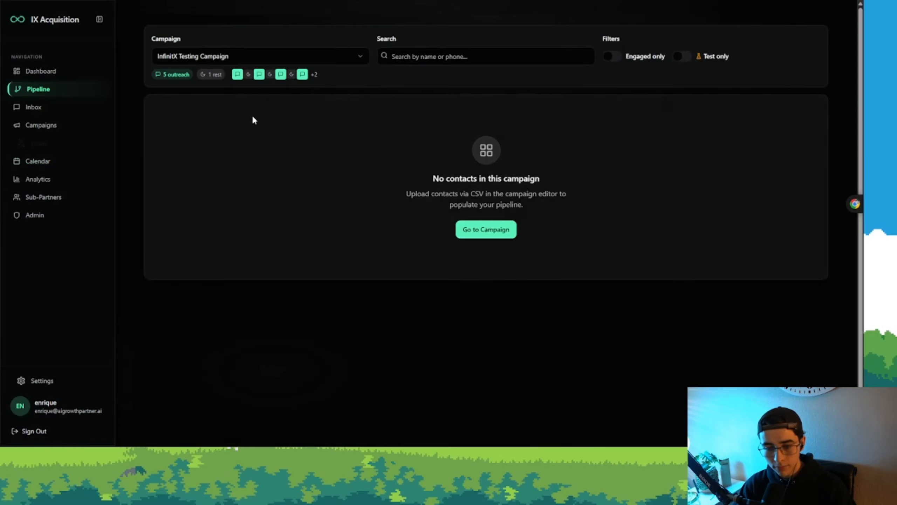
left_click(243, 56)
left_click(230, 91)
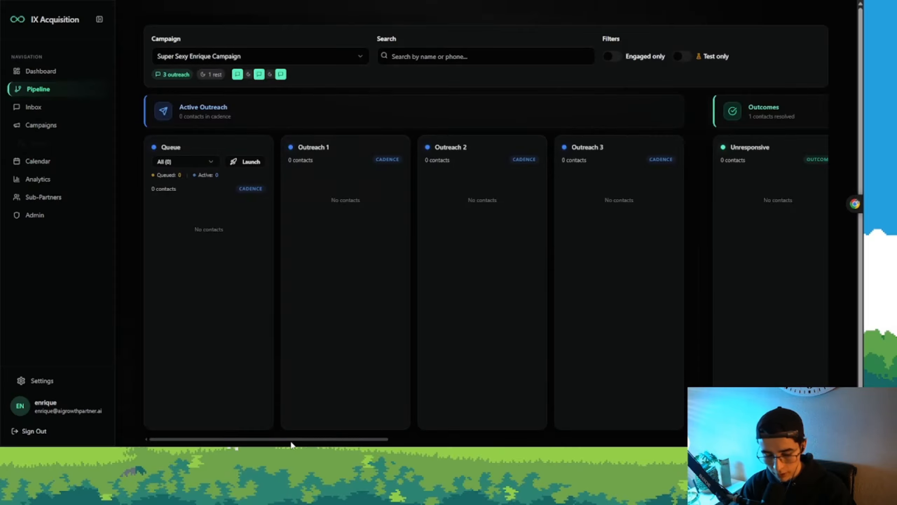
left_click_drag(293, 440, 591, 433)
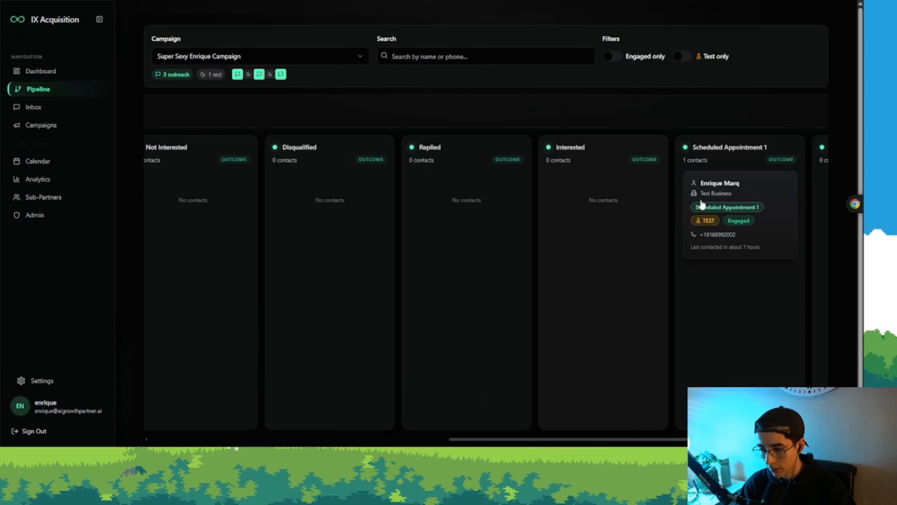
left_click_drag(496, 440, 537, 418)
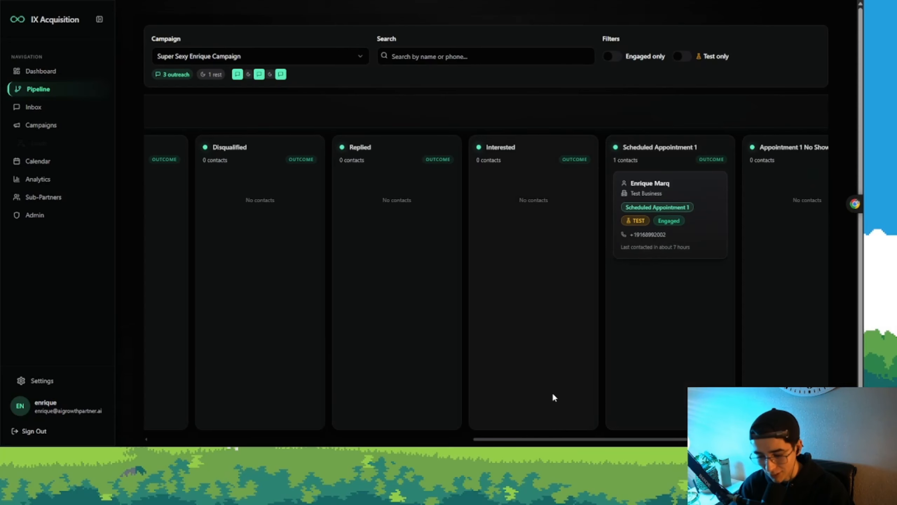
mouse_move(542, 439)
left_mouse_down()
mouse_move(512, 443)
mouse_move(559, 441)
mouse_move(535, 445)
left_mouse_up()
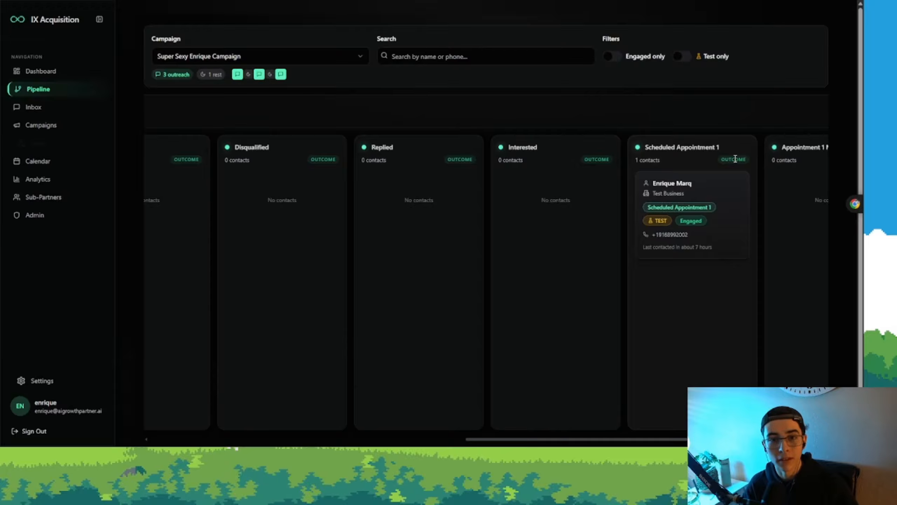
scroll(648, 113, "down", 1)
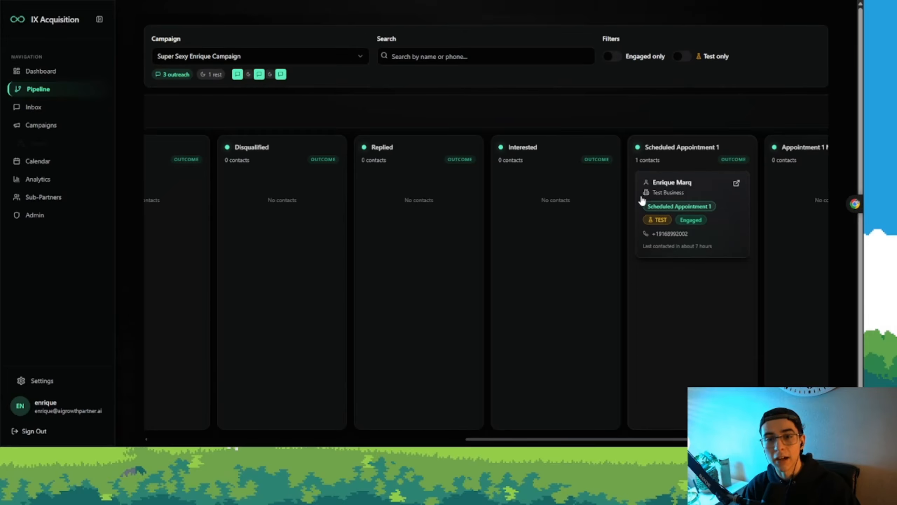
Step: Open the campaign analytics and review the overall figures, pipeline flow, message performance, credit usage, campaign results and lead sources
left_click(74, 186)
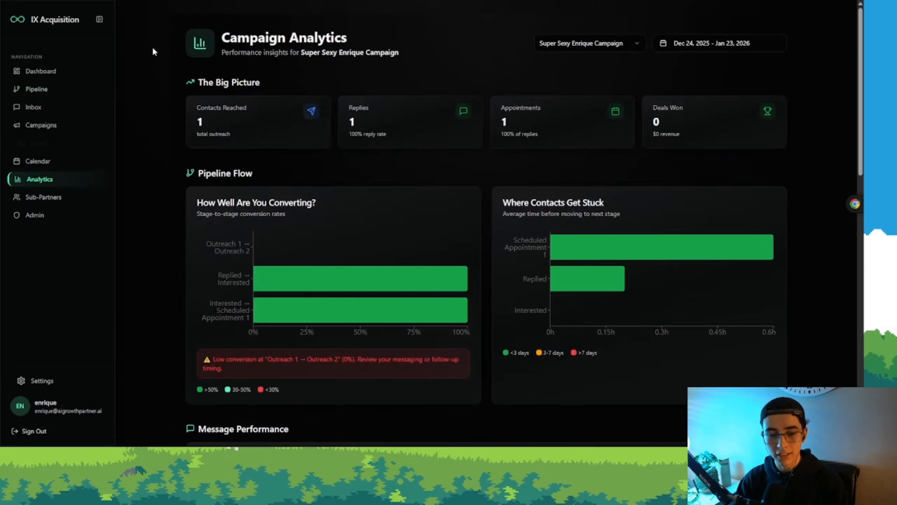
left_click_drag(154, 52, 748, 237)
left_click(651, 248)
scroll(573, 146, "down", 3)
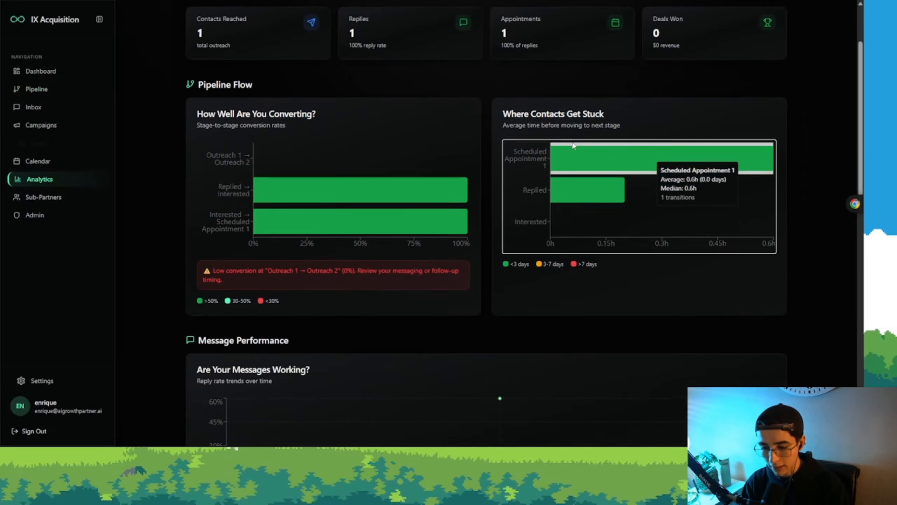
scroll(300, 161, "up", 3)
scroll(297, 212, "down", 2)
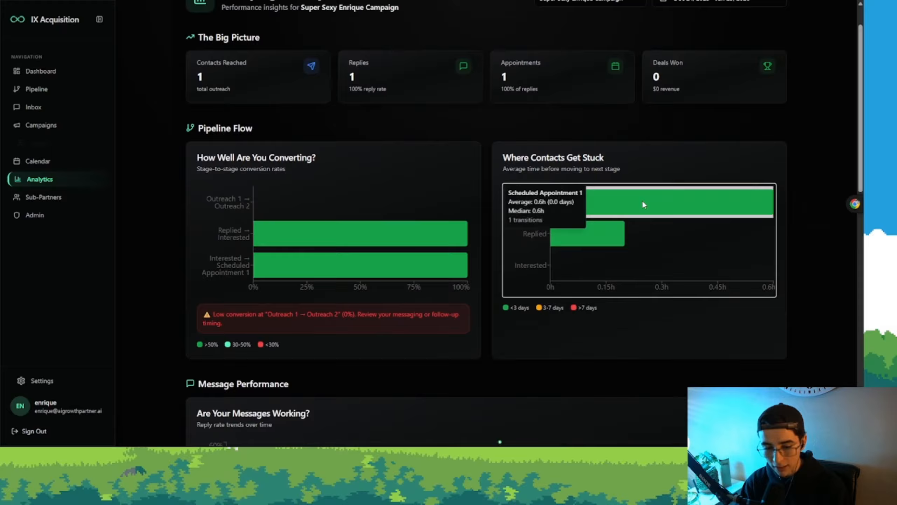
scroll(483, 289, "down", 10)
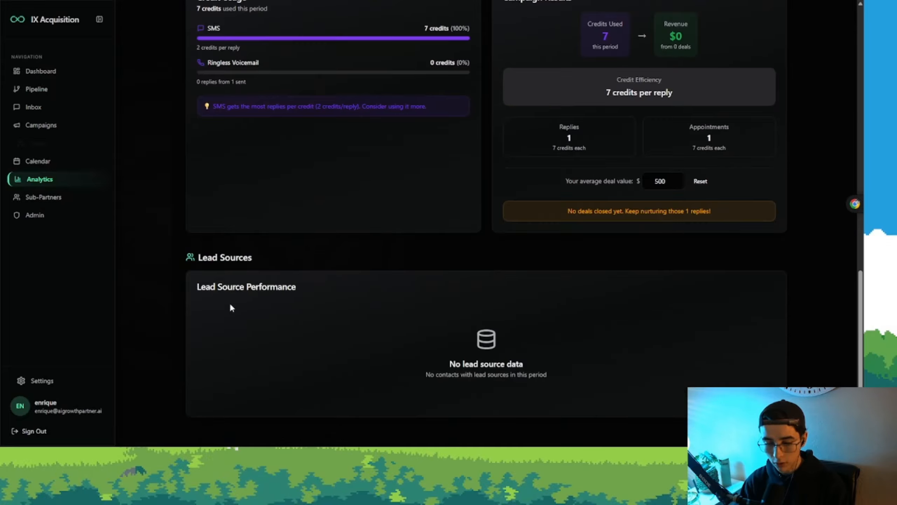
scroll(457, 305, "up", 10)
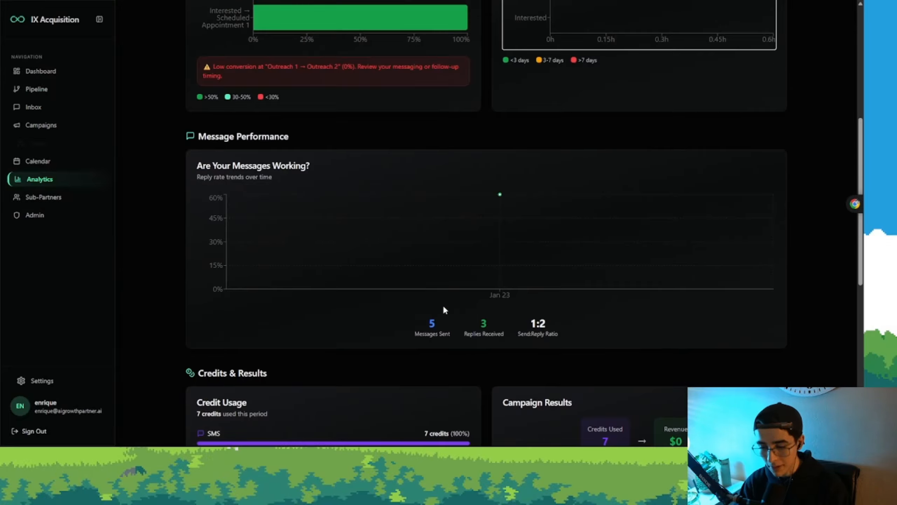
scroll(445, 310, "up", 8)
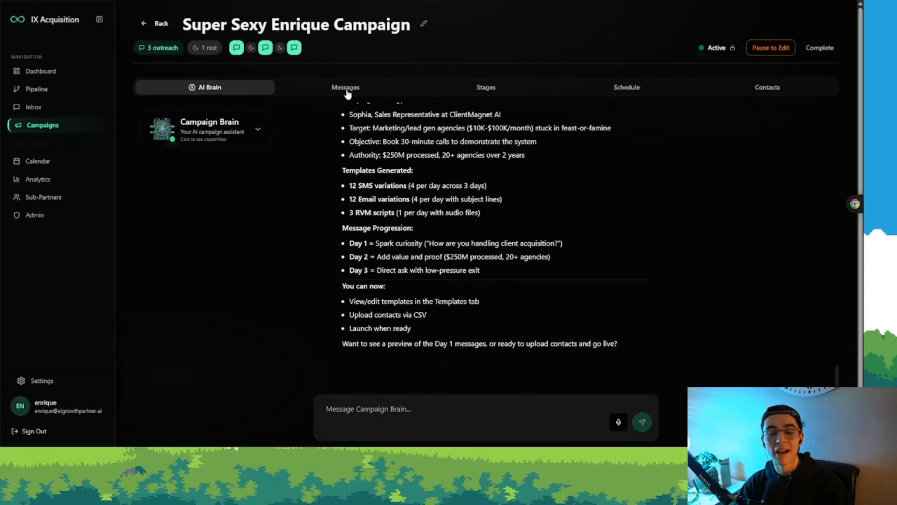